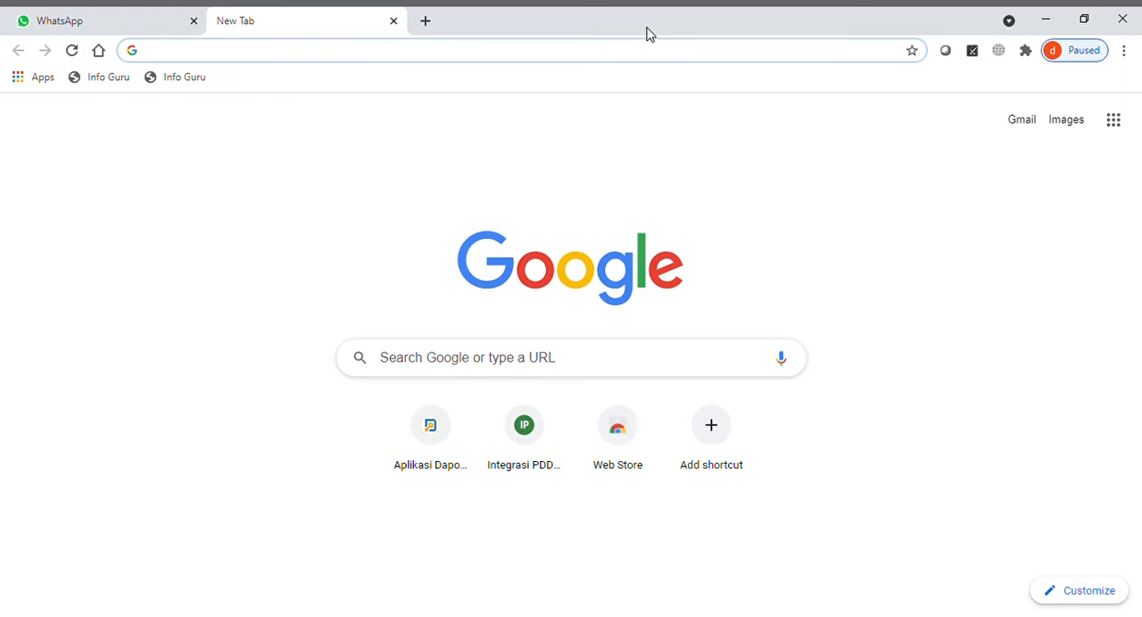
- Go to gmail.com, open its login page and close the leftover Gmail introduction page
{"action": "type", "text": "gmail.com"}
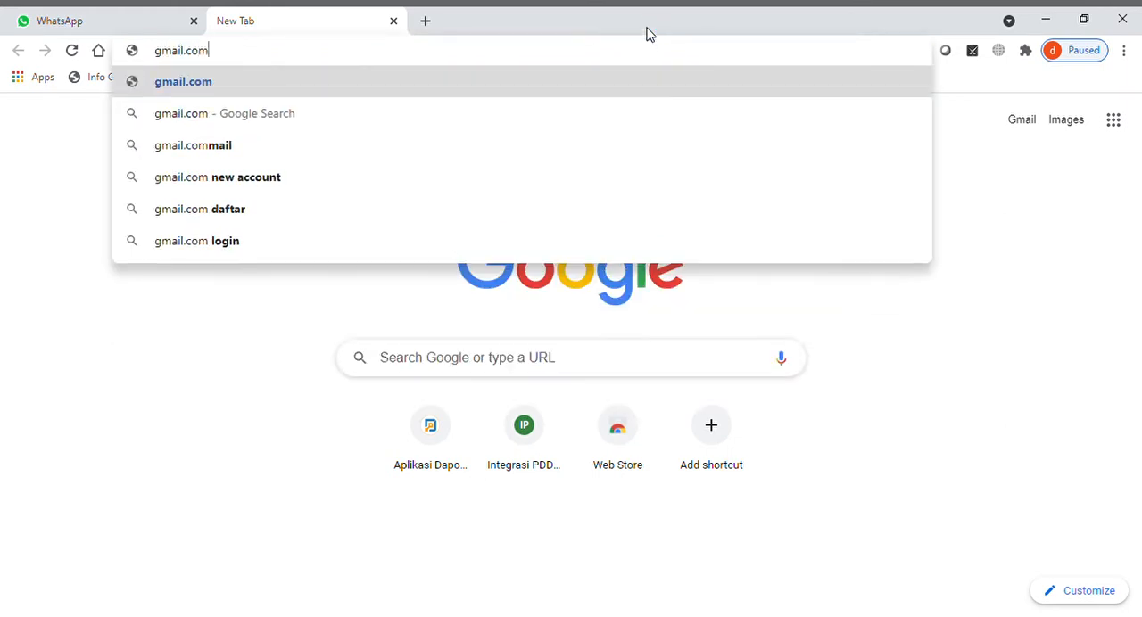
{"action": "key", "text": "Return"}
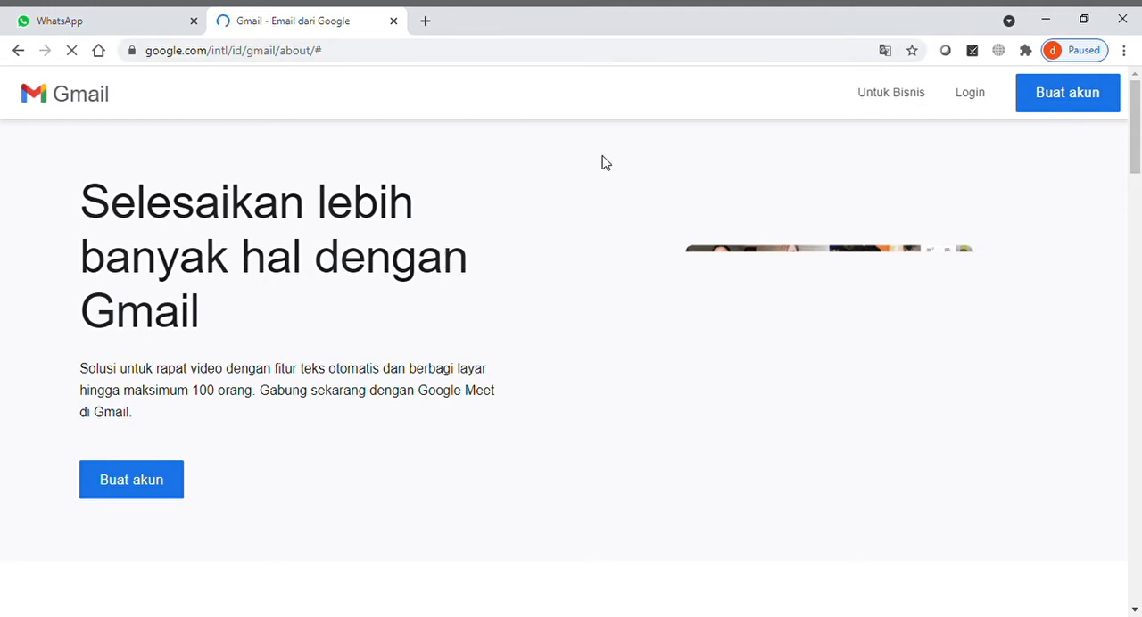
{"action": "left_click", "coordinate": [977, 91]}
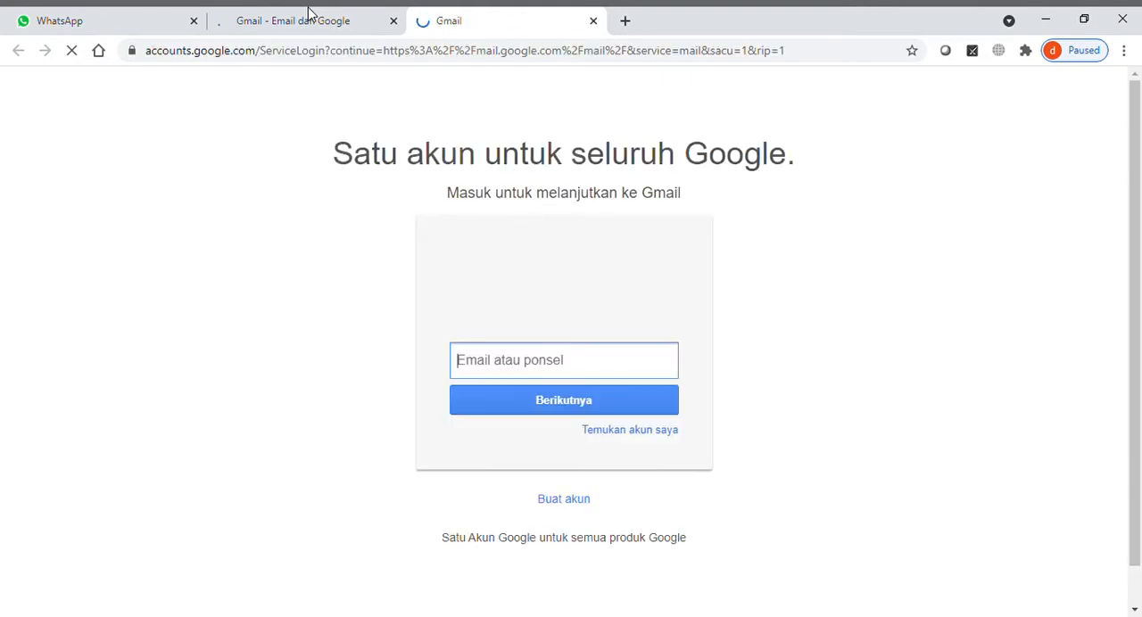
{"action": "left_click", "coordinate": [302, 14]}
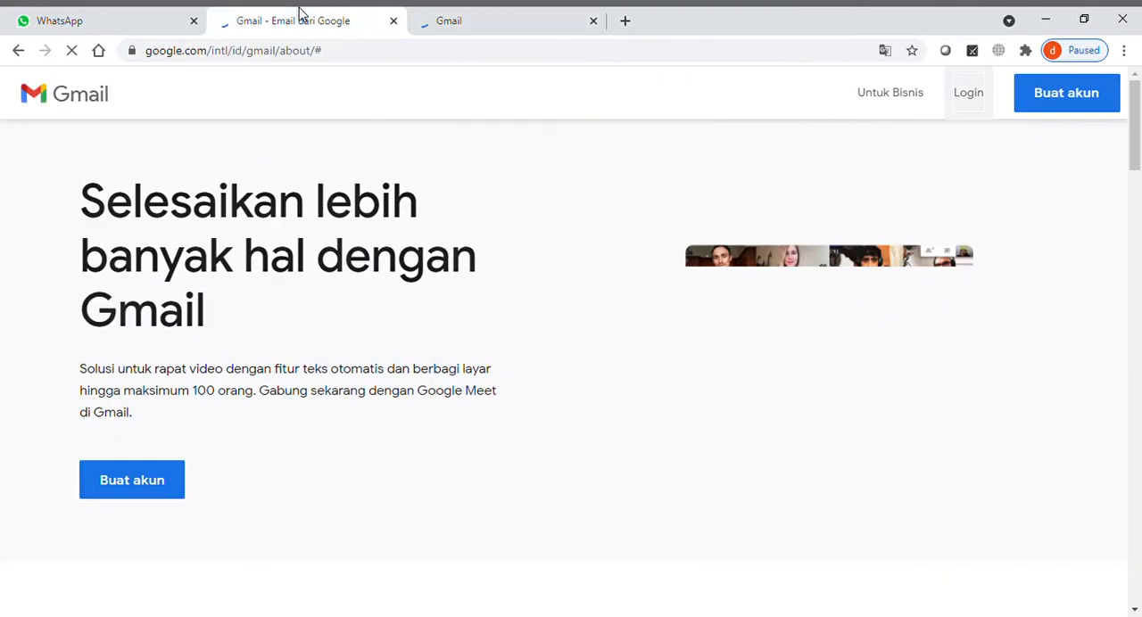
{"action": "left_click", "coordinate": [393, 21]}
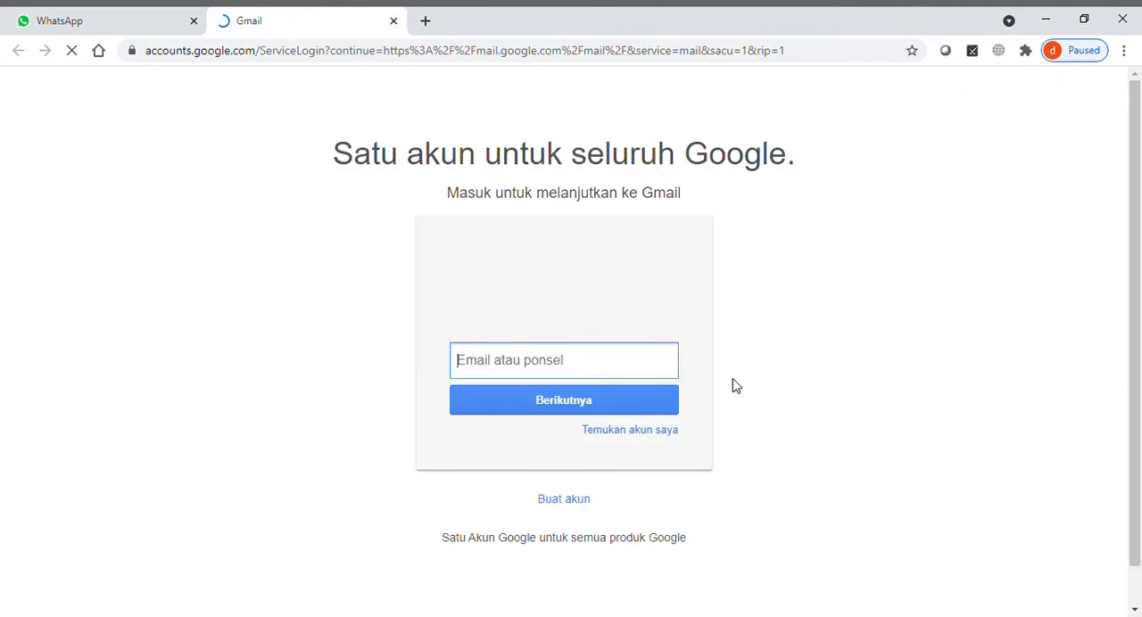
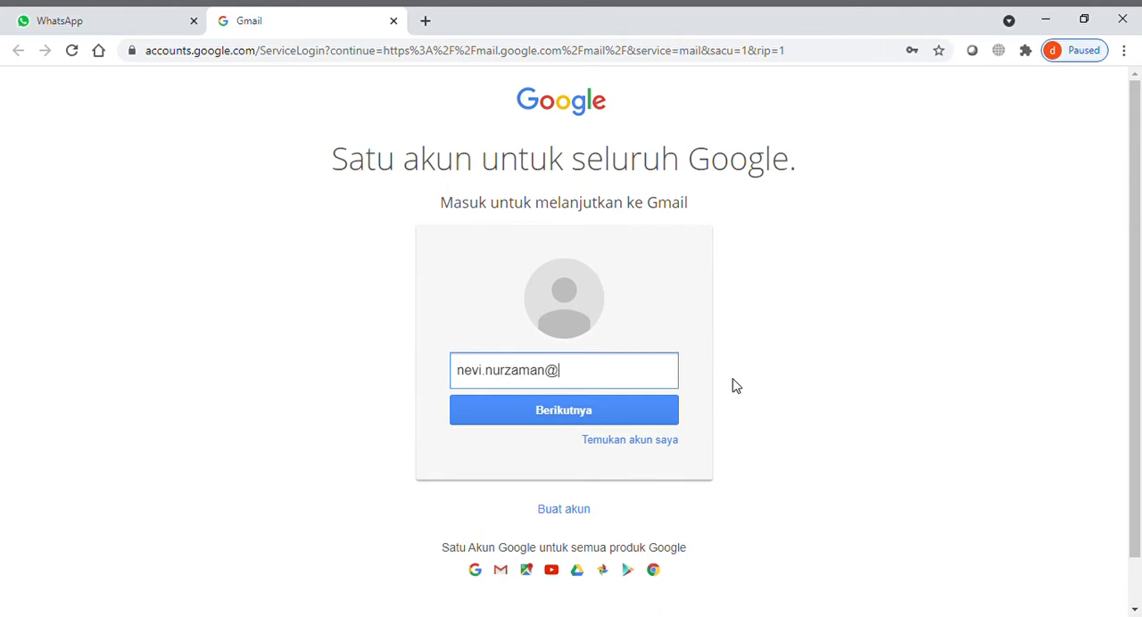
- Enter the account's email address on the Gmail login page and continue to the password prompt
{"action": "left_click", "coordinate": [614, 426]}
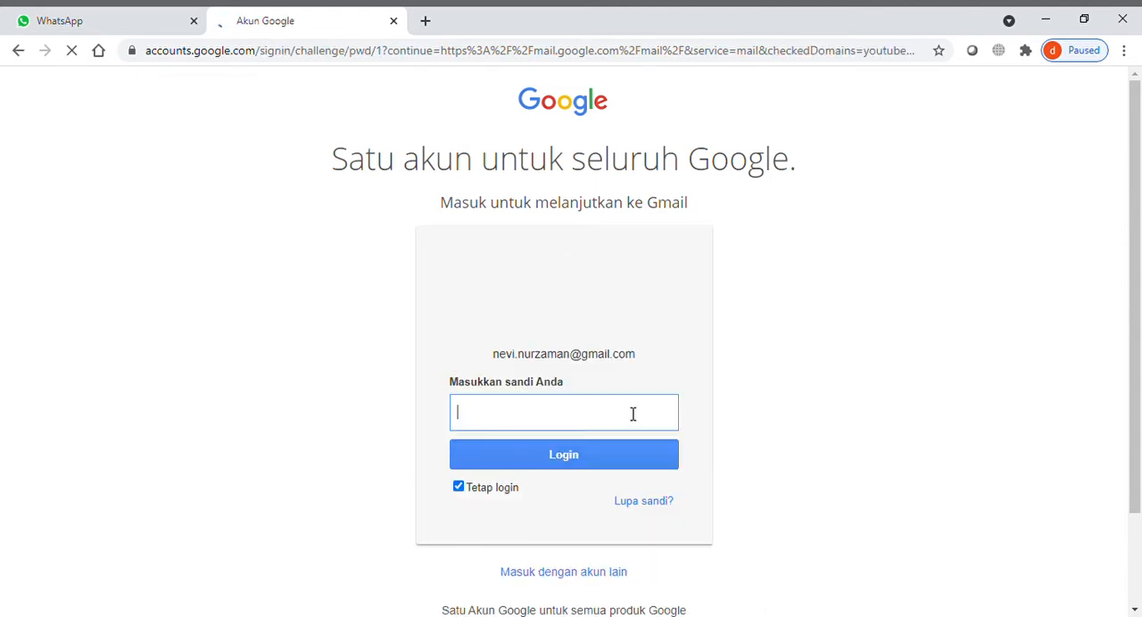
- Enter the account password and log in to Gmail
{"action": "left_click", "coordinate": [669, 401]}
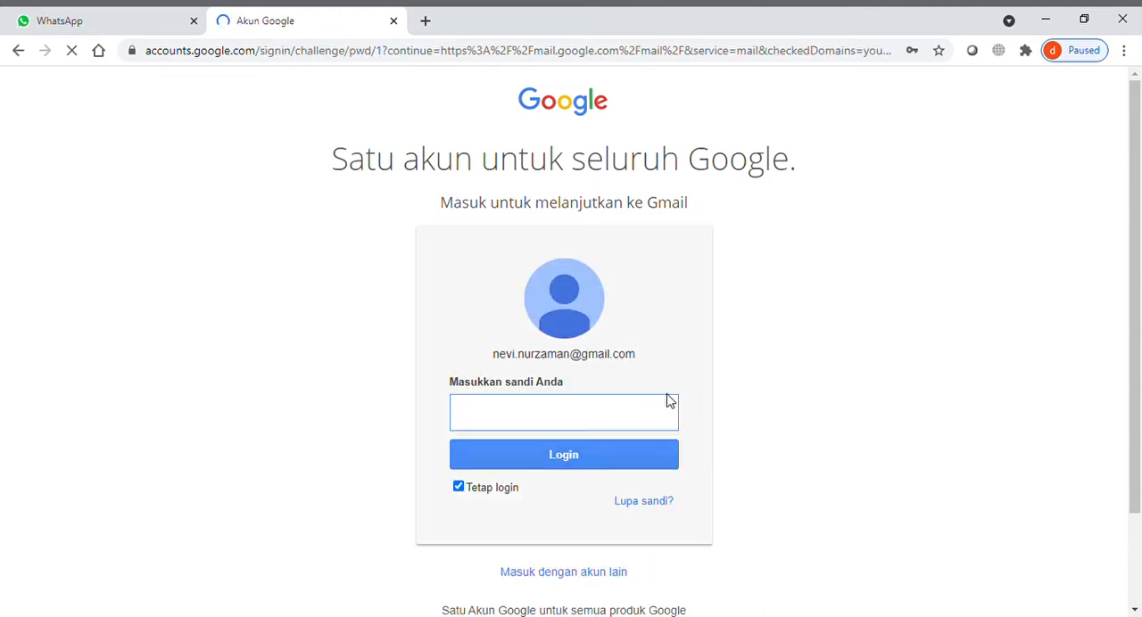
{"action": "type", "text": "••••••••••"}
{"action": "key", "text": "BackSpace"}
{"action": "key", "text": "BackSpace"}
{"action": "key", "text": "BackSpace"}
{"action": "key", "text": "BackSpace"}
{"action": "key", "text": "BackSpace"}
{"action": "key", "text": "BackSpace"}
{"action": "key", "text": "BackSpace"}
{"action": "key", "text": "BackSpace"}
{"action": "key", "text": "BackSpace"}
{"action": "key", "text": "BackSpace"}
{"action": "type", "text": "••••••••••••••"}
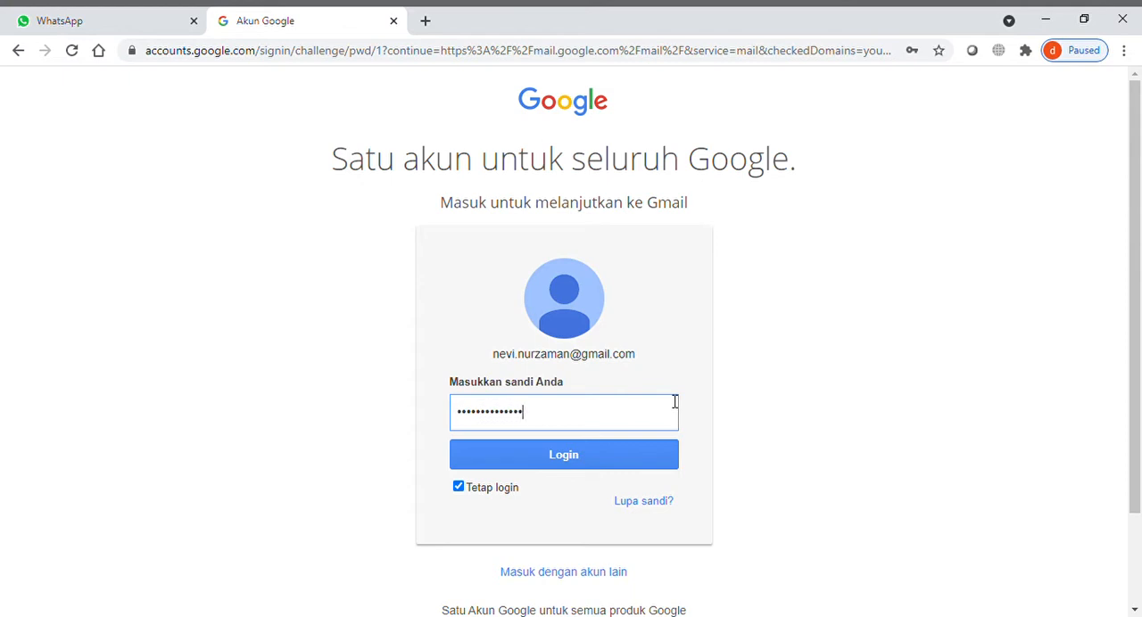
{"action": "left_click", "coordinate": [623, 462]}
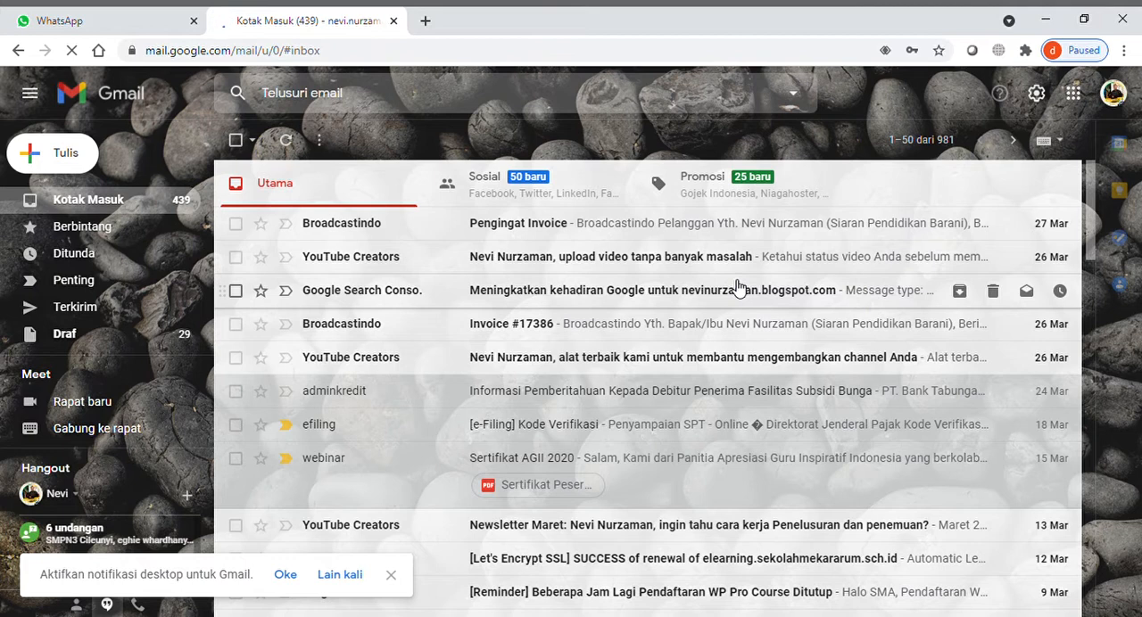
- Switch to Google Drive and create a blank Google Form (Formulir kosong) in Drive Saya
{"action": "left_click", "coordinate": [1076, 98]}
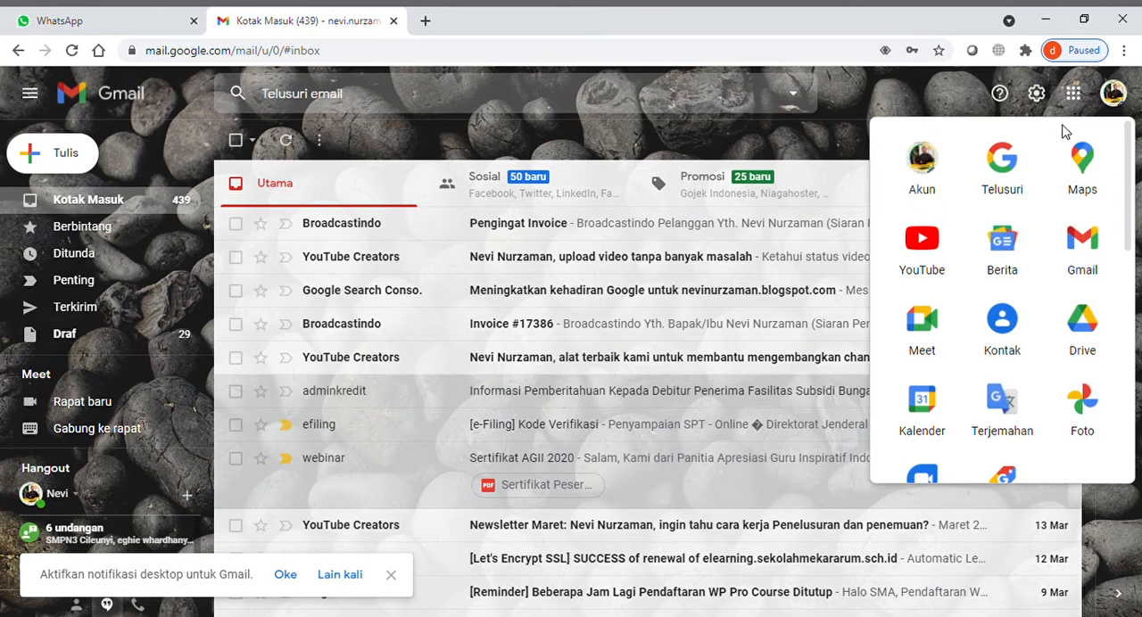
{"action": "left_click", "coordinate": [1082, 322]}
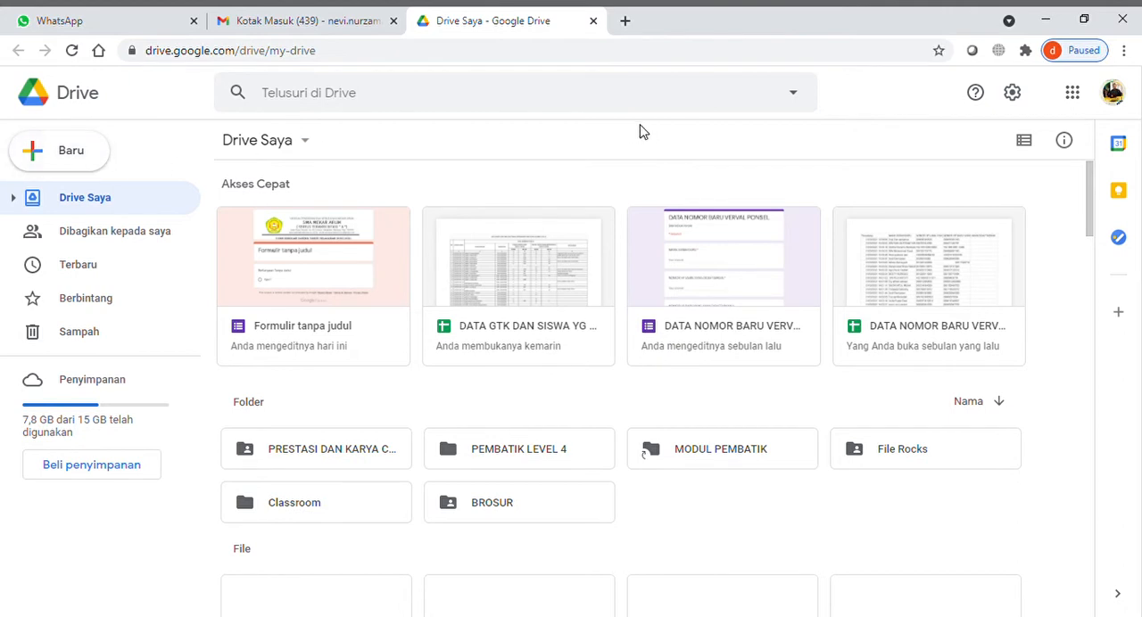
{"action": "left_click", "coordinate": [304, 142]}
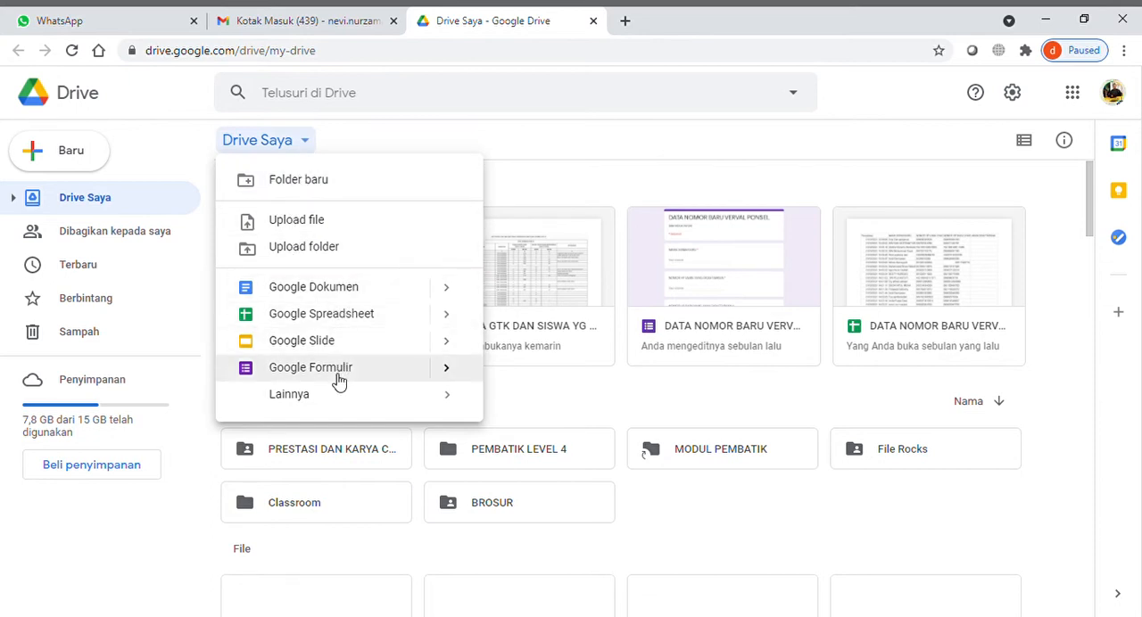
{"action": "left_click", "coordinate": [446, 368]}
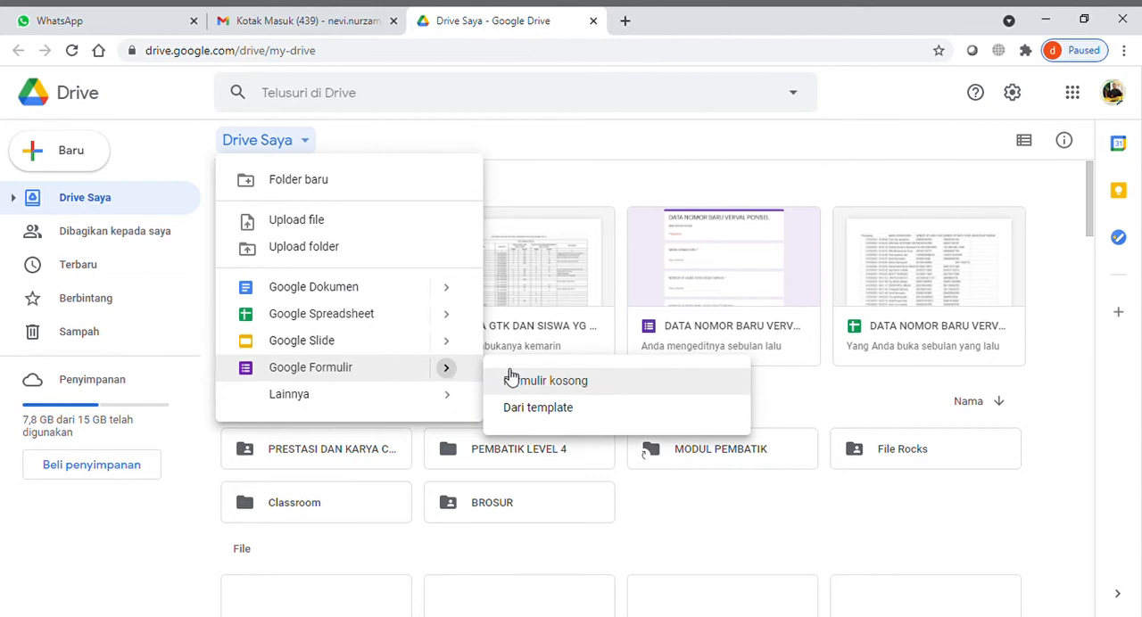
{"action": "left_click", "coordinate": [590, 383]}
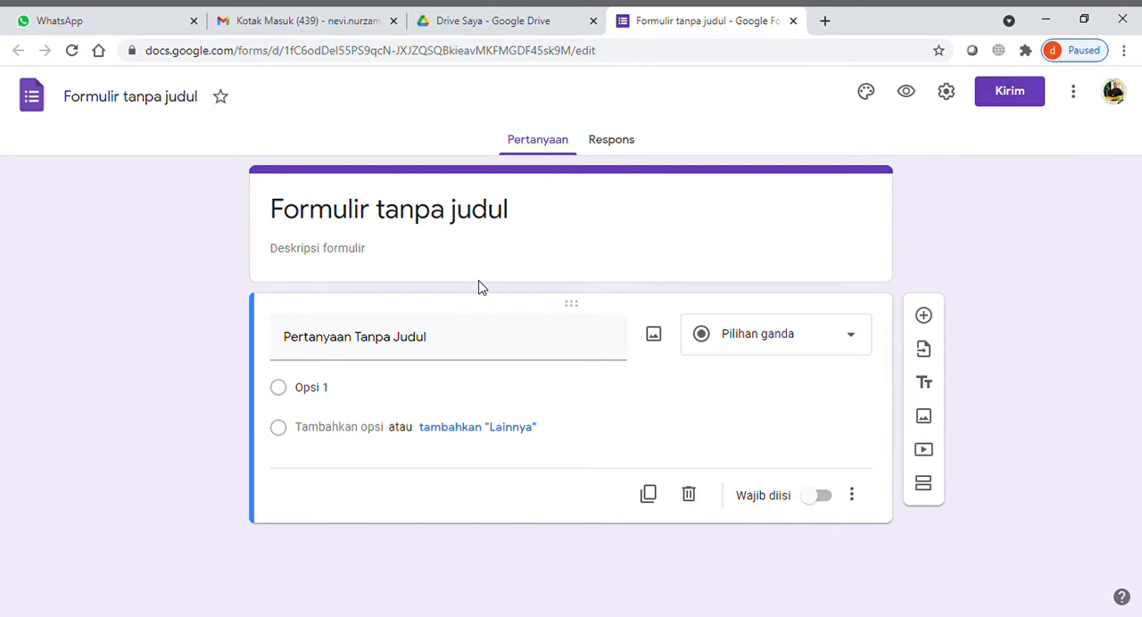
- Set the form's title to "UJIAN SEKOLAH MATA PELAJARAN KIMIA"
{"action": "left_click", "coordinate": [485, 227]}
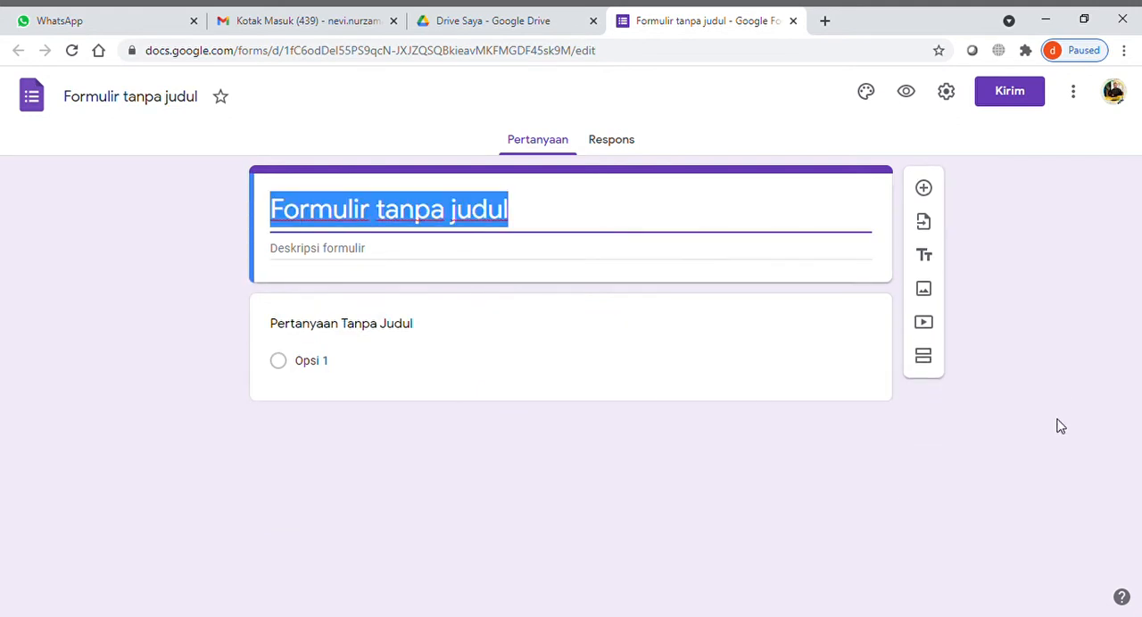
{"action": "type", "text": "SO"}
{"action": "key", "text": "BackSpace"}
{"action": "type", "text": "OAL UJIAN"}
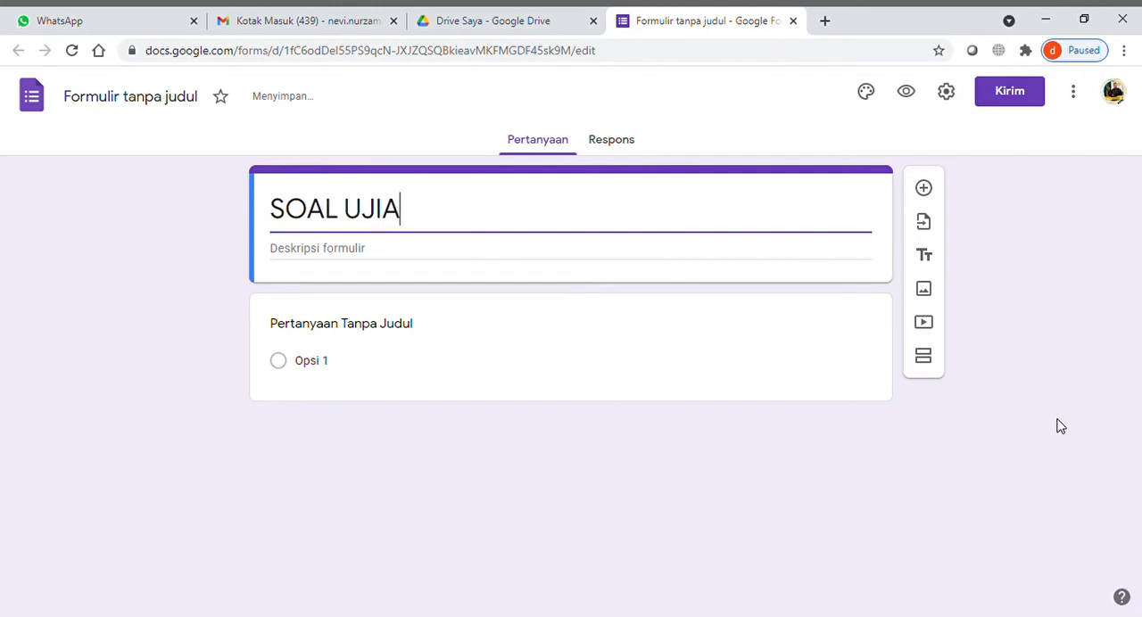
{"action": "key", "text": "BackSpace"}
{"action": "key", "text": "BackSpace"}
{"action": "key", "text": "BackSpace"}
{"action": "key", "text": "BackSpace"}
{"action": "key", "text": "BackSpace"}
{"action": "key", "text": "BackSpace"}
{"action": "key", "text": "BackSpace"}
{"action": "key", "text": "BackSpace"}
{"action": "key", "text": "BackSpace"}
{"action": "key", "text": "BackSpace"}
{"action": "key", "text": "BackSpace"}
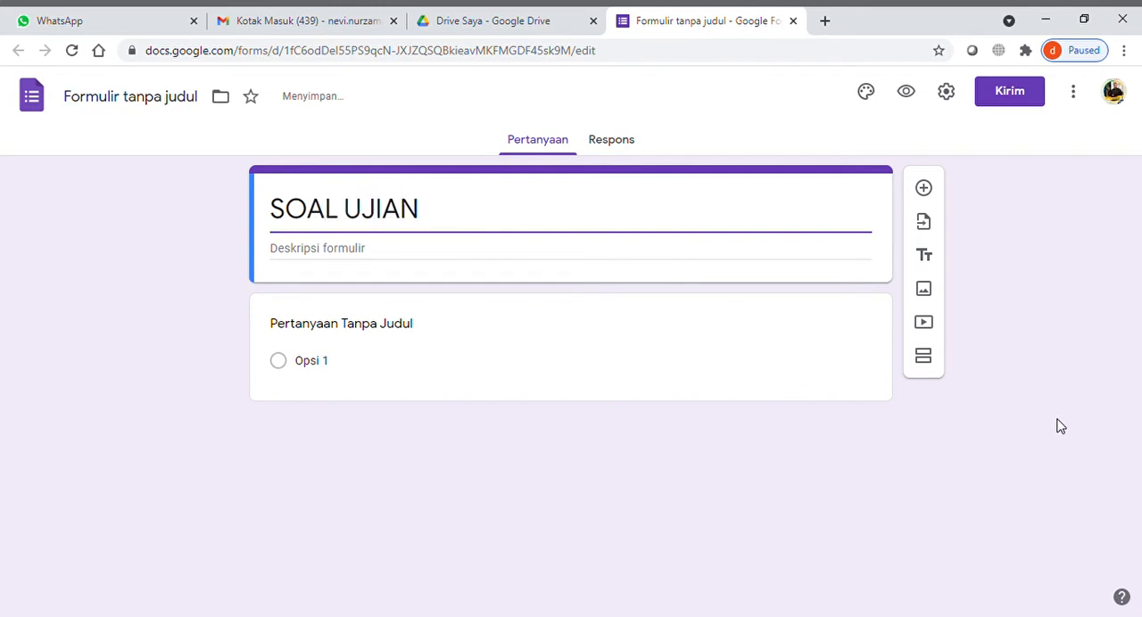
{"action": "type", "text": "UJIAN SEKO"}
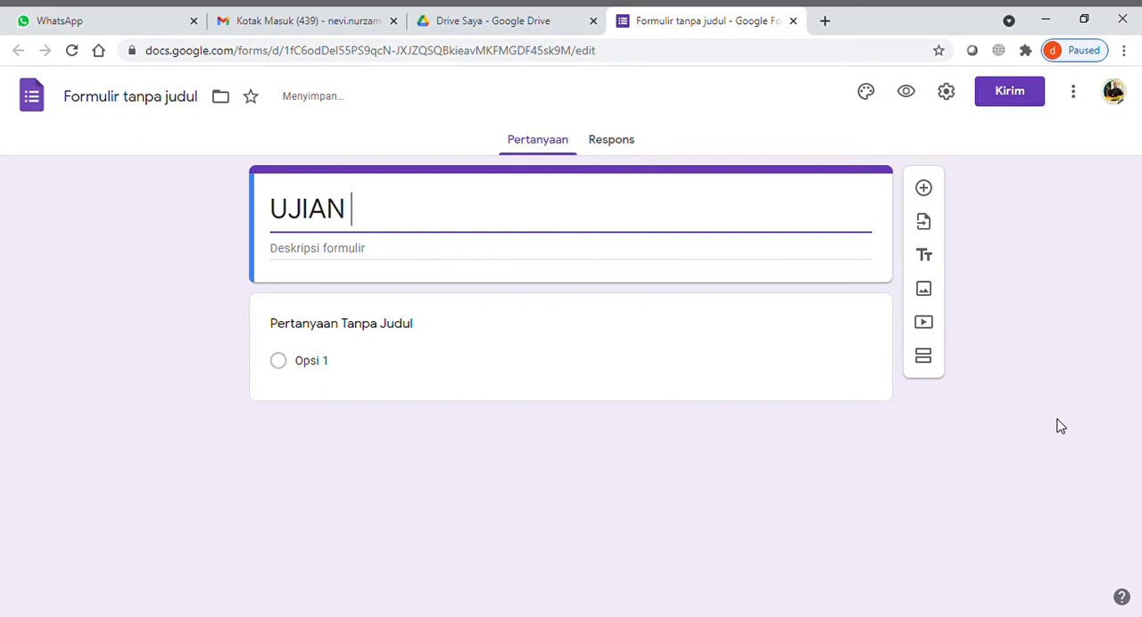
{"action": "type", "text": "LAH "}
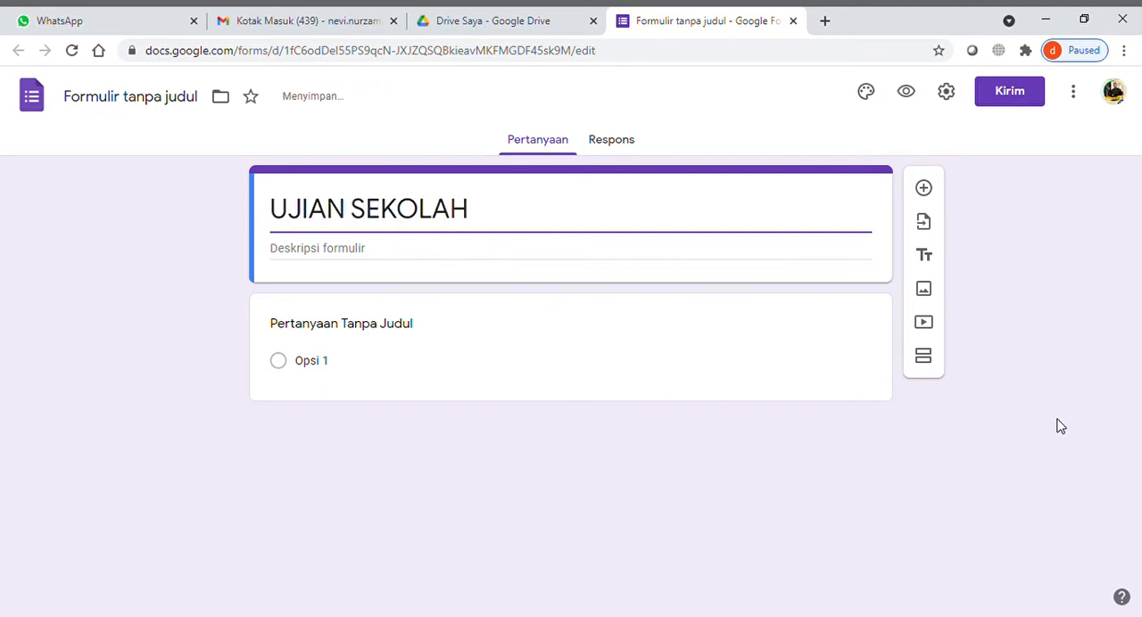
{"action": "type", "text": "MATA PELAJARAN"}
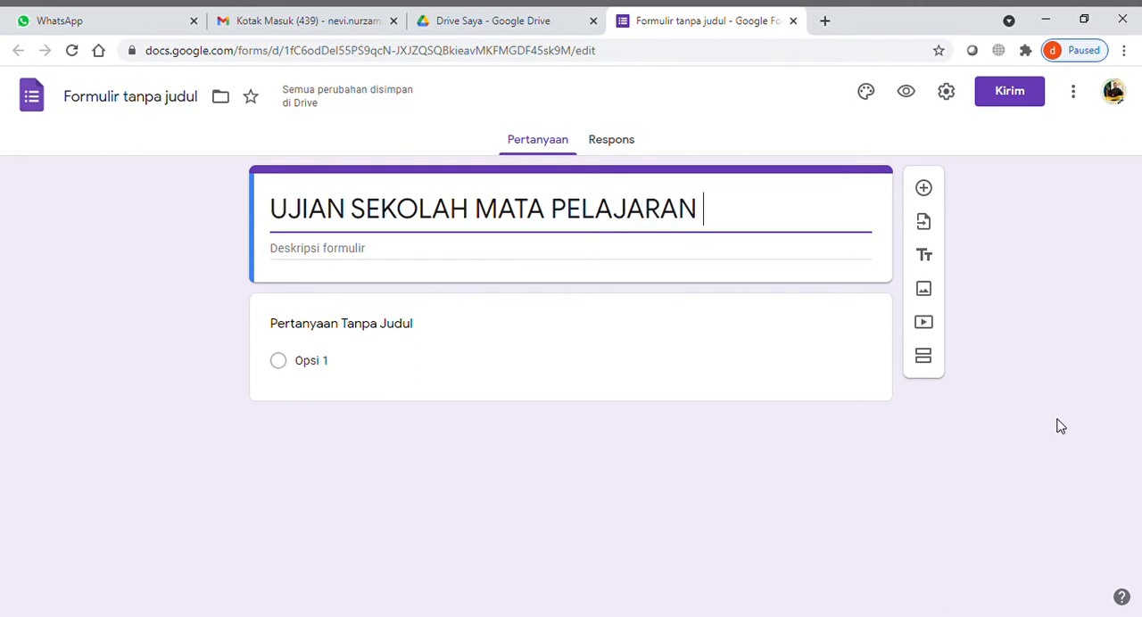
{"action": "type", "text": " K"}
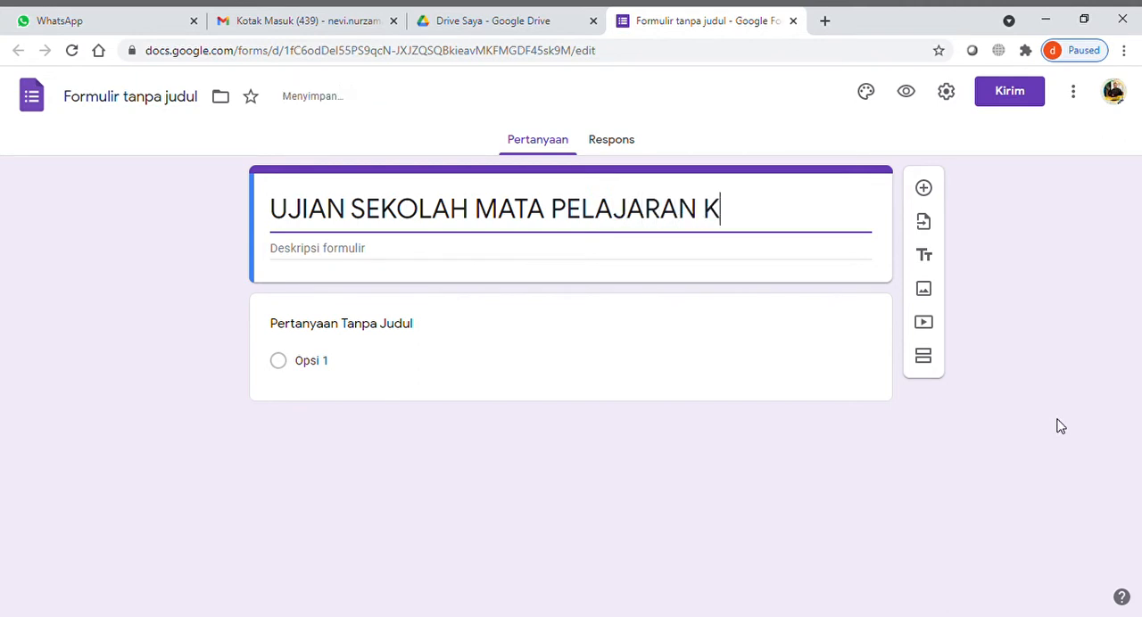
{"action": "type", "text": "IMIA"}
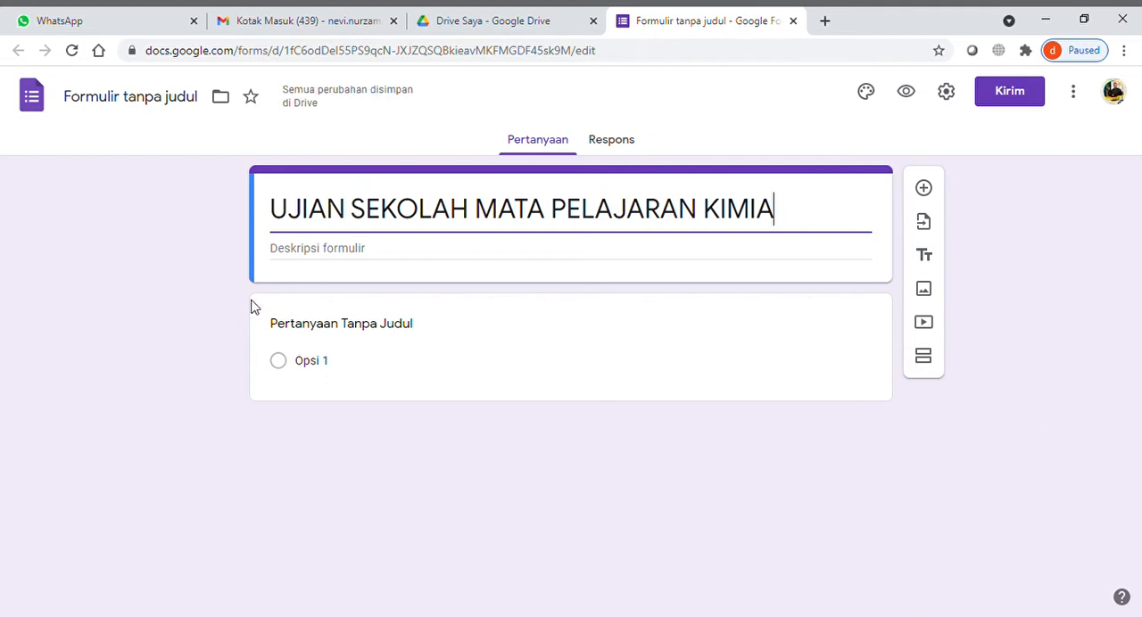
- Enter "TAHUN PELAJARAN 2020-2021" as the form description and name the form file "UJIAN SEKOLAH MATA PELAJARAN KIMIA" after its title
{"action": "left_click", "coordinate": [363, 259]}
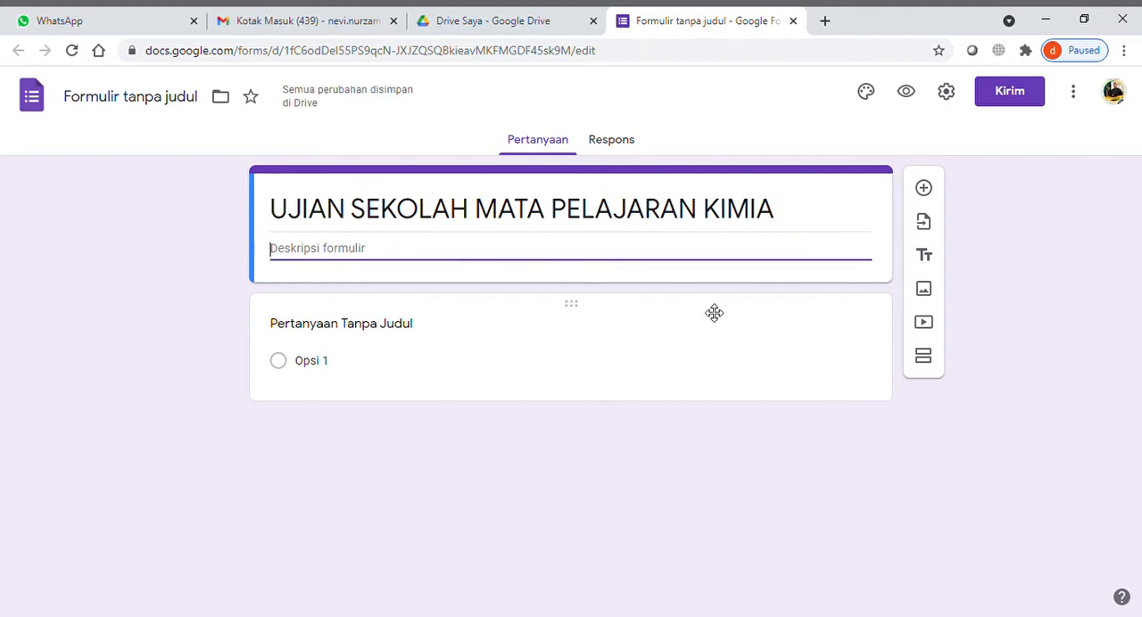
{"action": "type", "text": "T"}
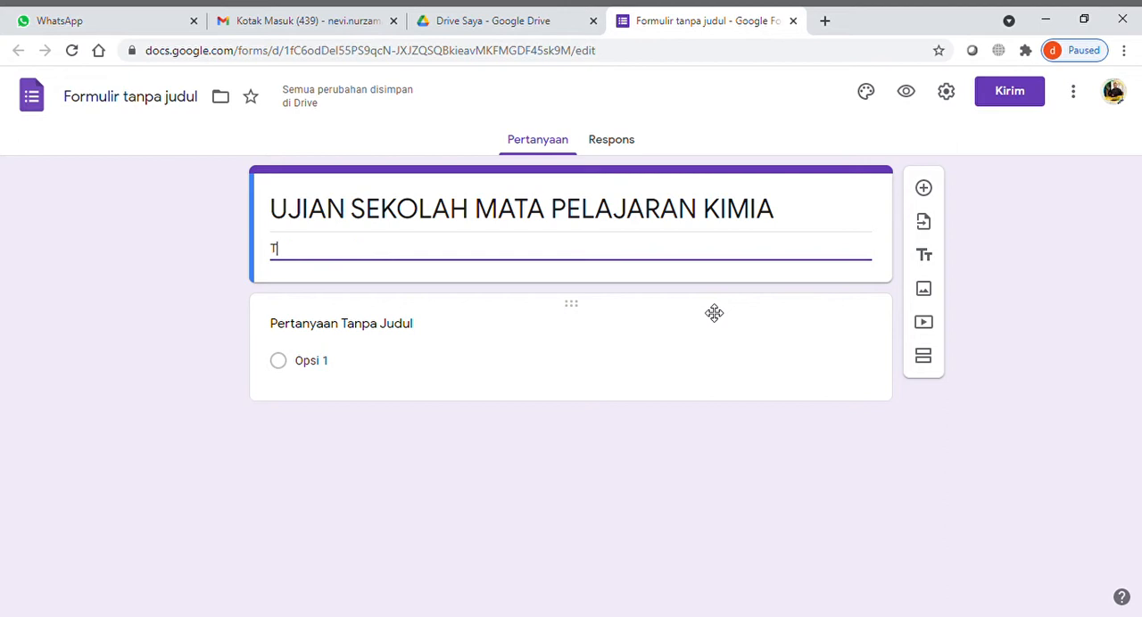
{"action": "type", "text": "AHUN PELAJARAN 20"}
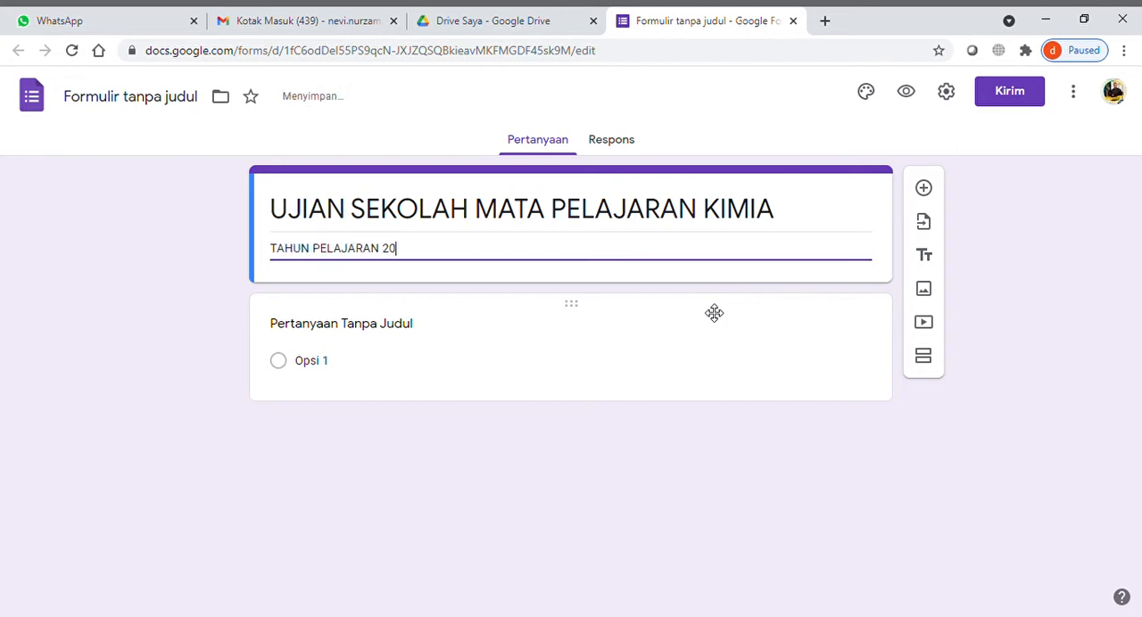
{"action": "type", "text": "20-2021"}
{"action": "triple_click", "coordinate": [556, 221]}
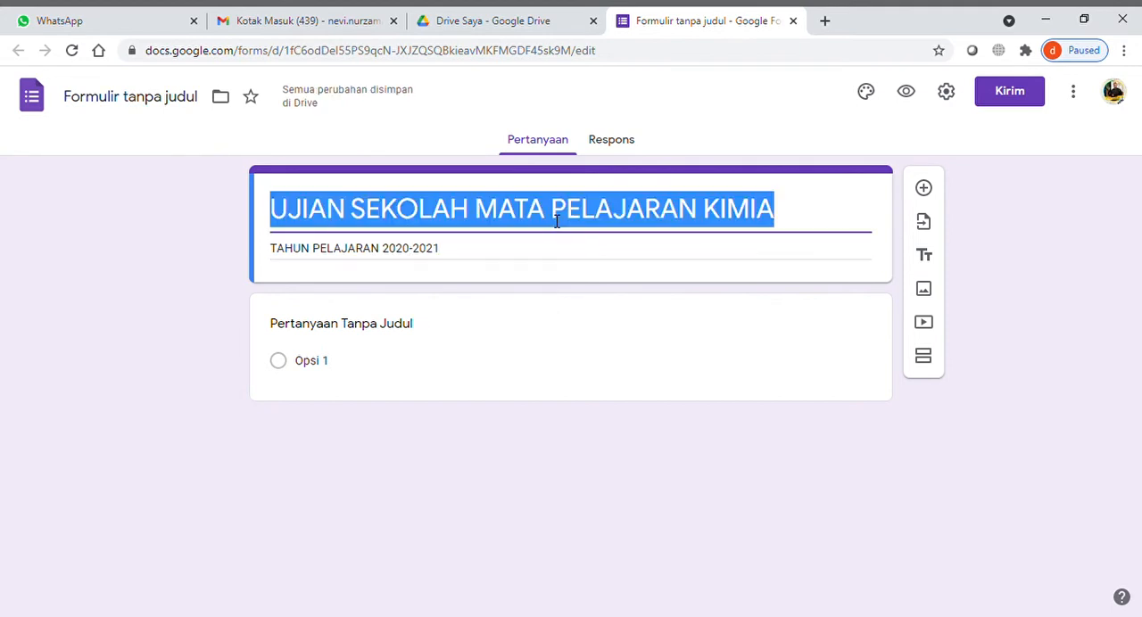
{"action": "left_click", "coordinate": [146, 105]}
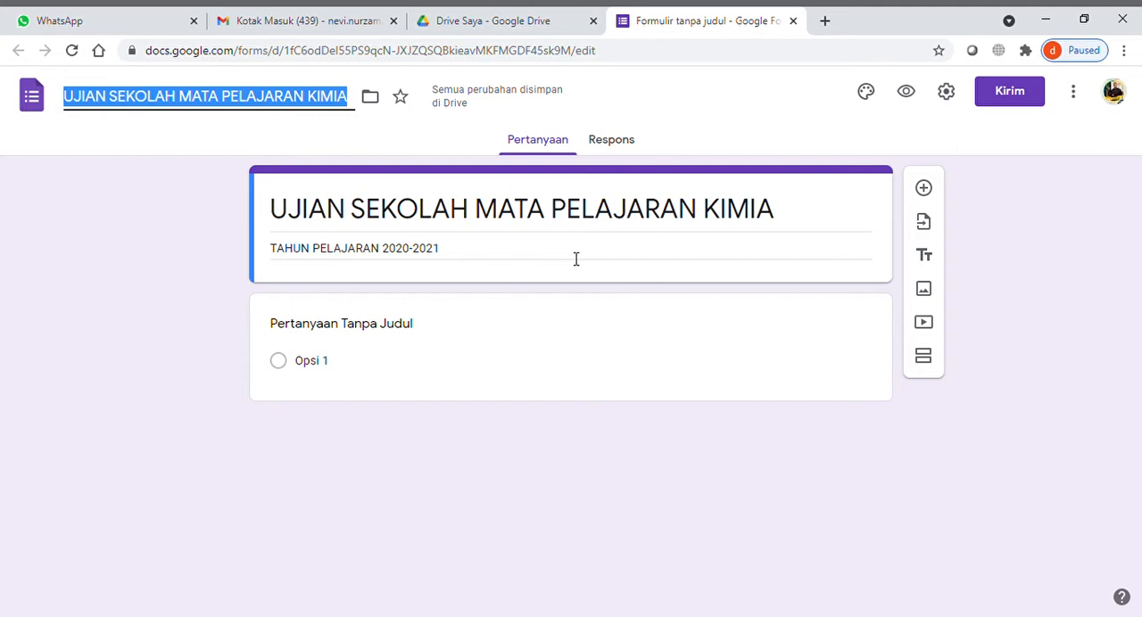
- Enable "Batasi ke 1 tanggapan" and "Acak urutan pertanyaan" in the form's settings
{"action": "left_click", "coordinate": [947, 93]}
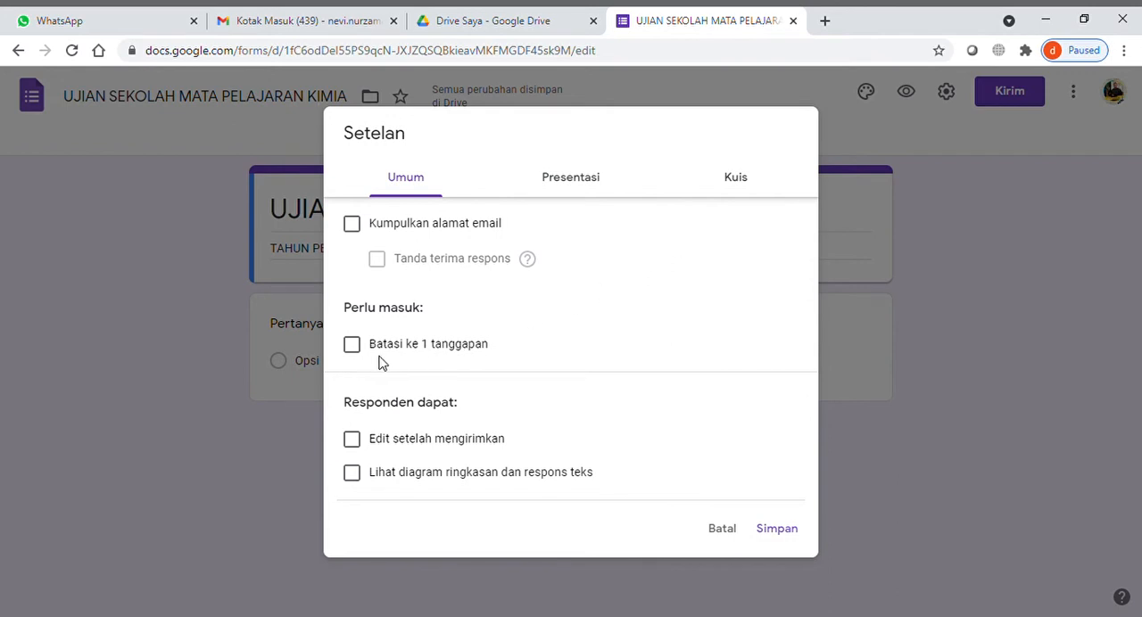
{"action": "left_click", "coordinate": [353, 347]}
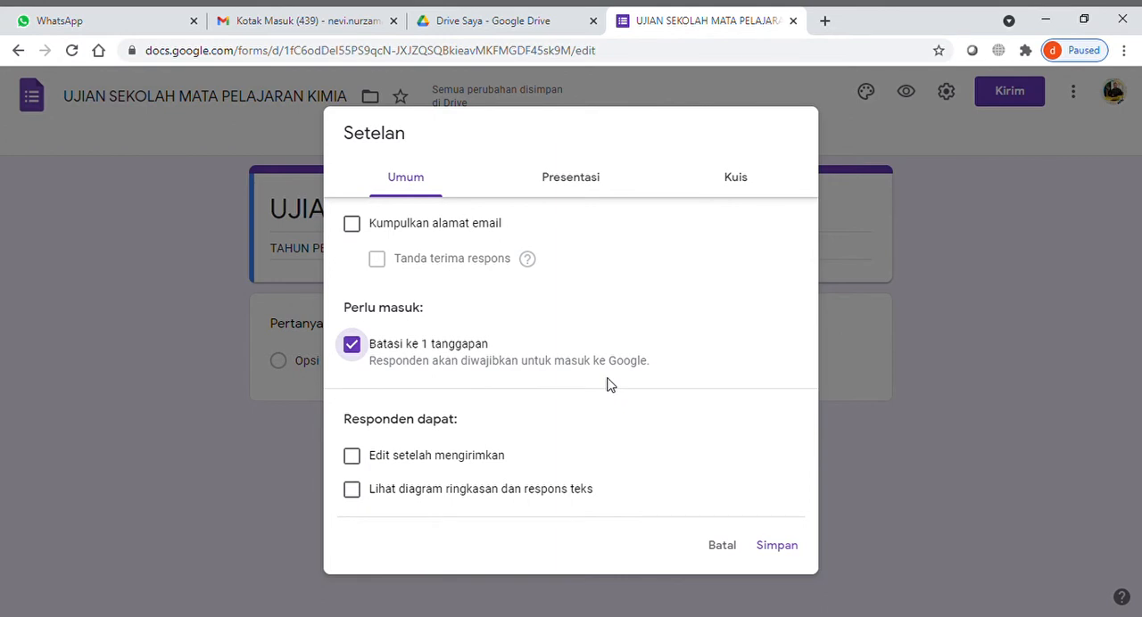
{"action": "left_click", "coordinate": [587, 188]}
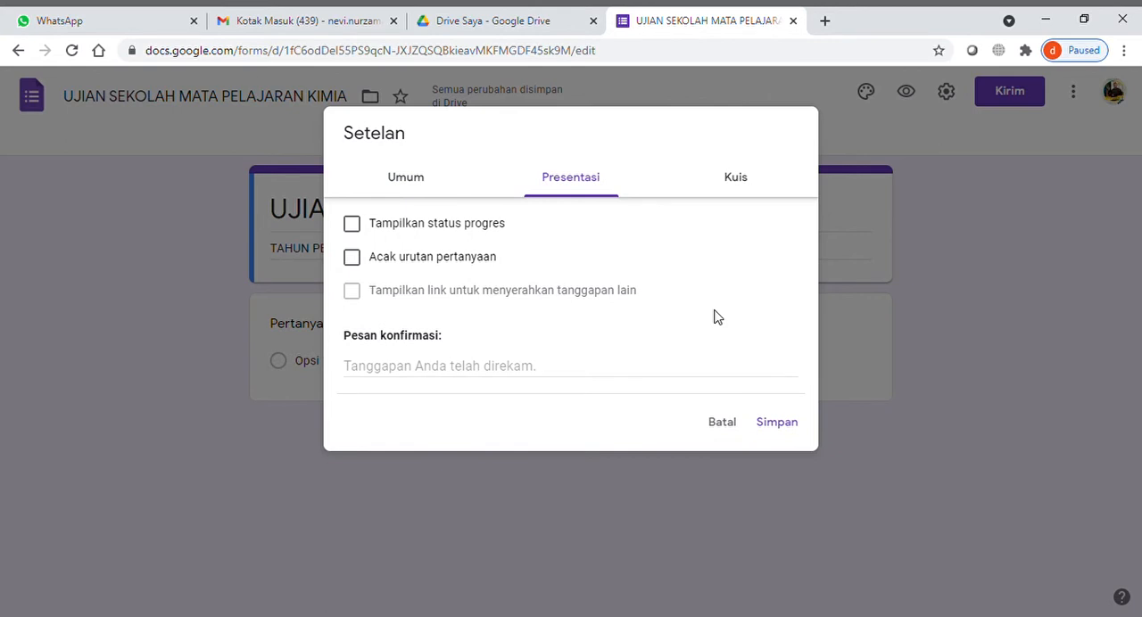
{"action": "left_click", "coordinate": [363, 265]}
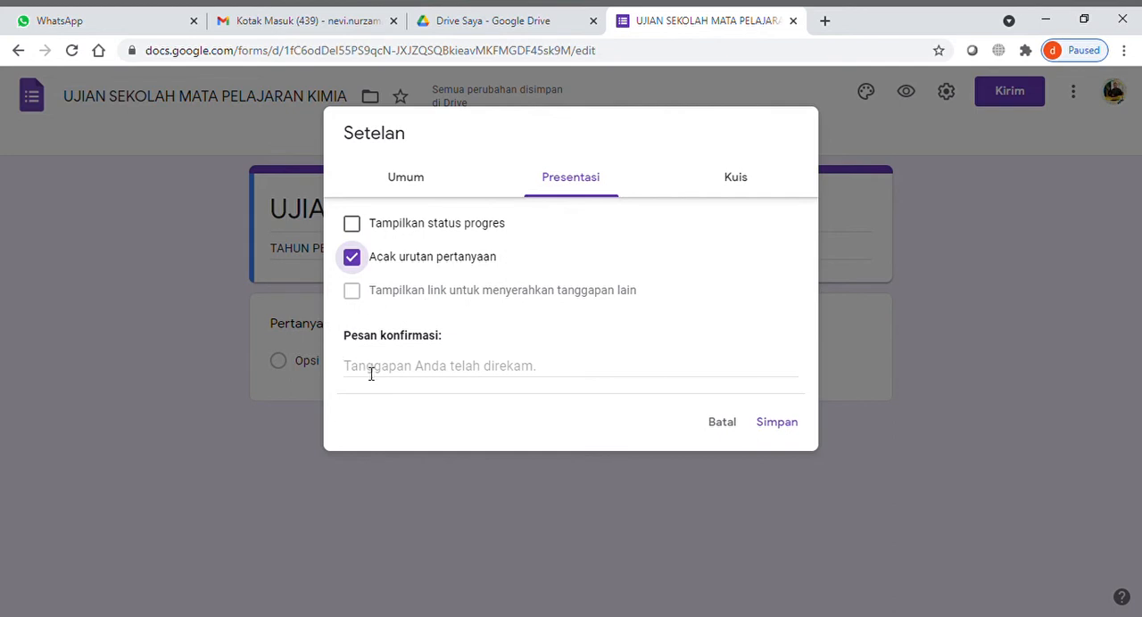
- Set the form's confirmation message (Pesan konfirmasi) to "Jawaban anda telah terkirim"
{"action": "left_click", "coordinate": [645, 361]}
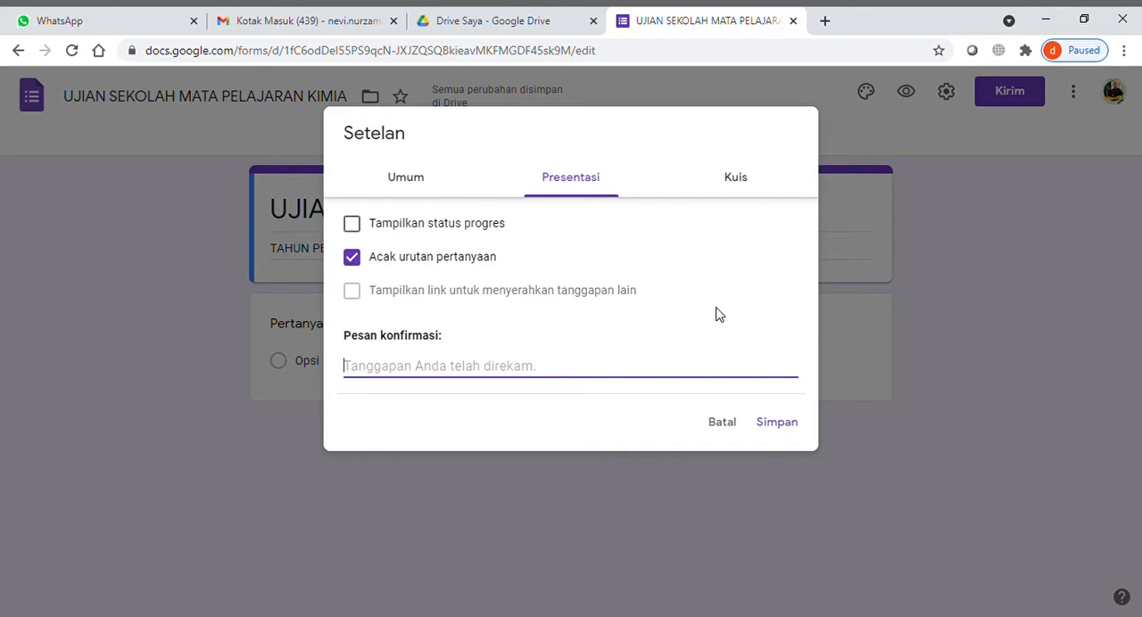
{"action": "type", "text": "aw"}
{"action": "key", "text": "BackSpace"}
{"action": "key", "text": "BackSpace"}
{"action": "type", "text": "jAWA"}
{"action": "key", "text": "BackSpace"}
{"action": "key", "text": "BackSpace"}
{"action": "key", "text": "BackSpace"}
{"action": "key", "text": "BackSpace"}
{"action": "type", "text": "Jawaban"}
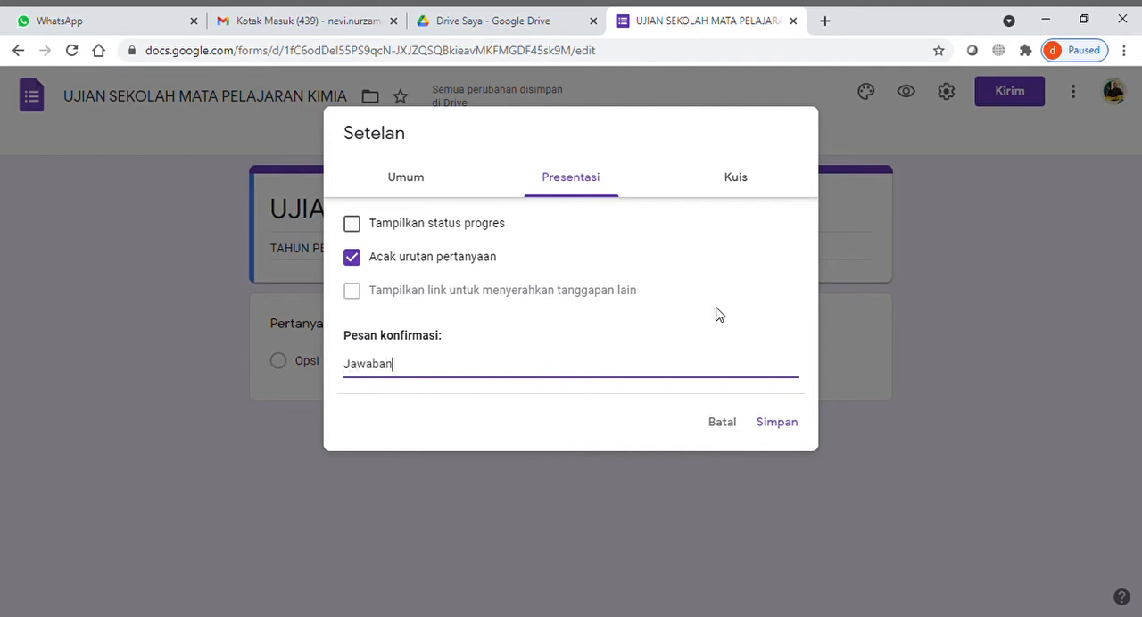
{"action": "type", "text": " anda telah terkirim"}
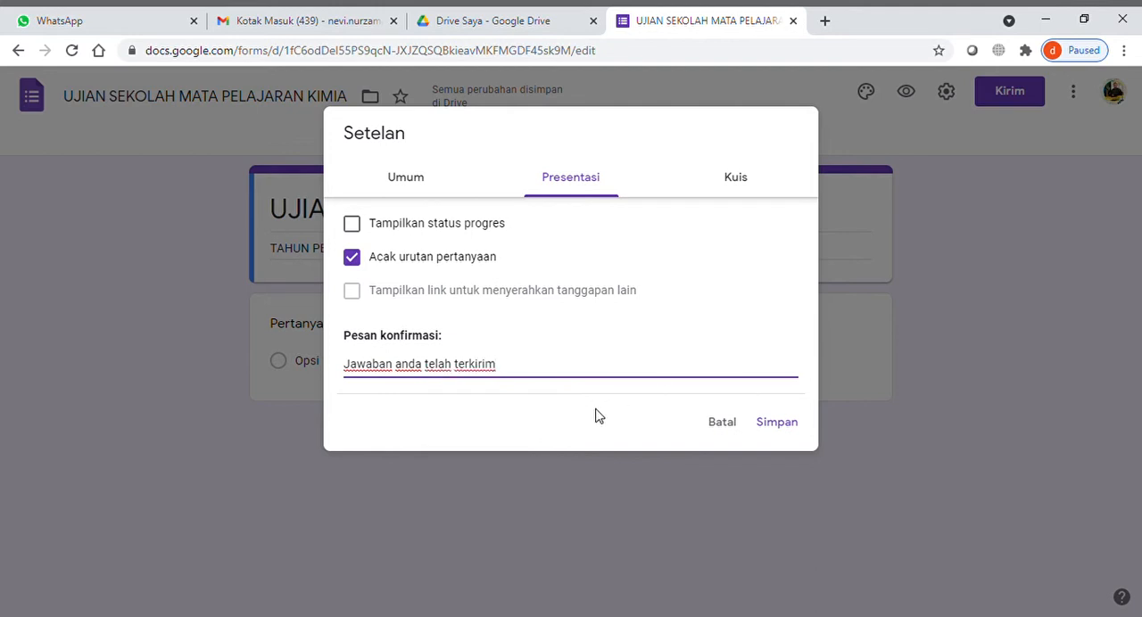
- Make the form a quiz, hide "Pertanyaan tak terjawab" and "Jawaban yang benar" from respondents, and save the settings
{"action": "left_click", "coordinate": [756, 185]}
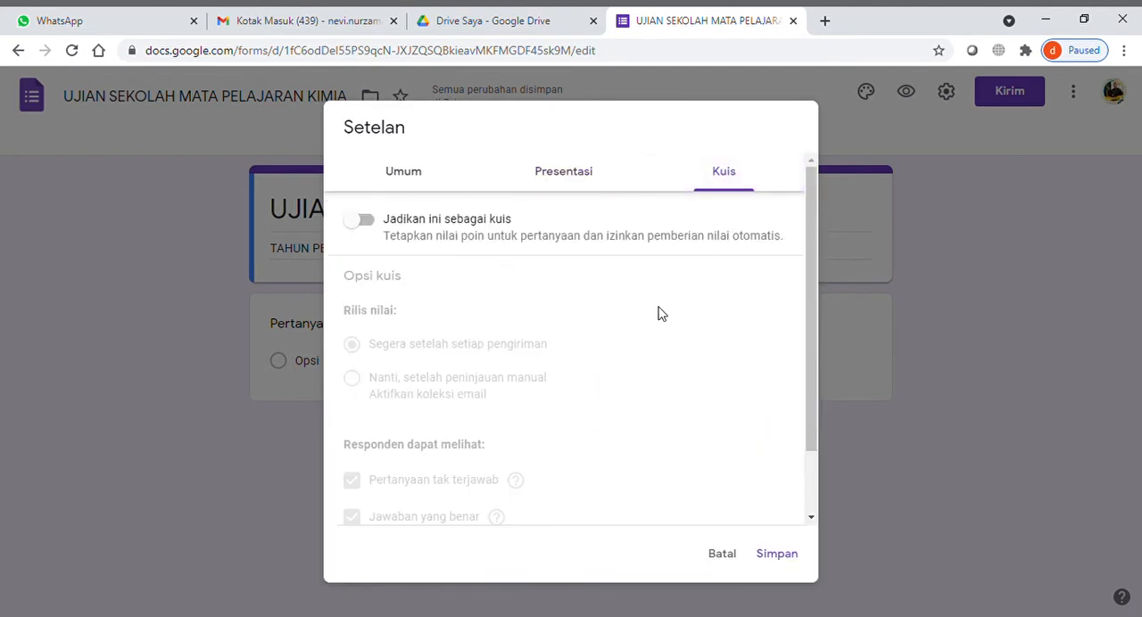
{"action": "left_click", "coordinate": [358, 230]}
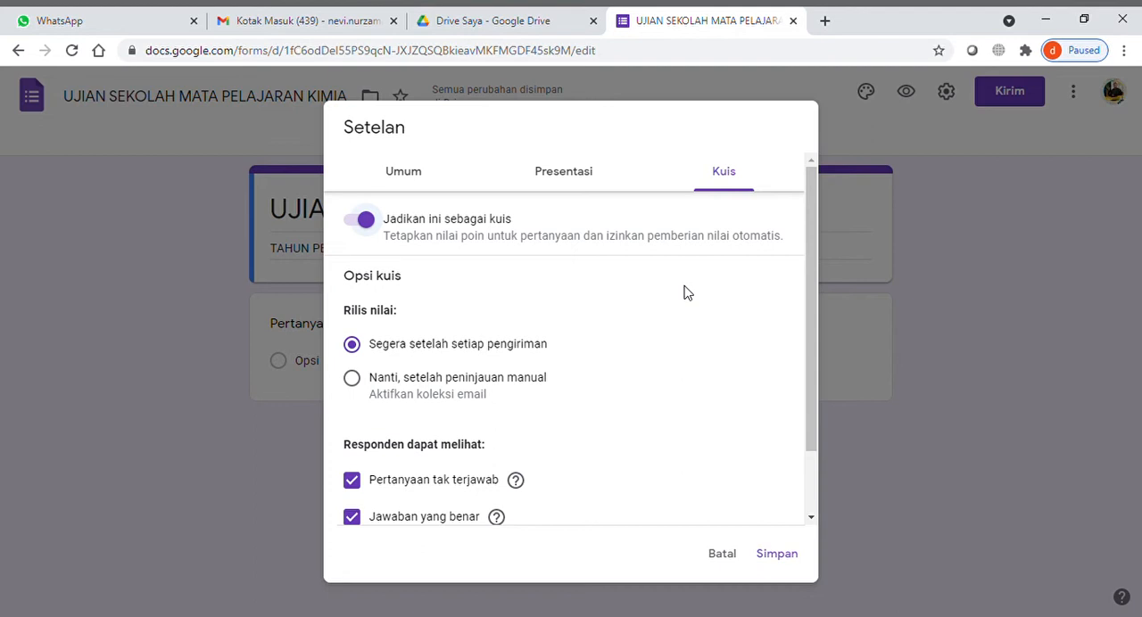
{"action": "scroll", "coordinate": [686, 293], "scroll_direction": "down", "scroll_amount": 2}
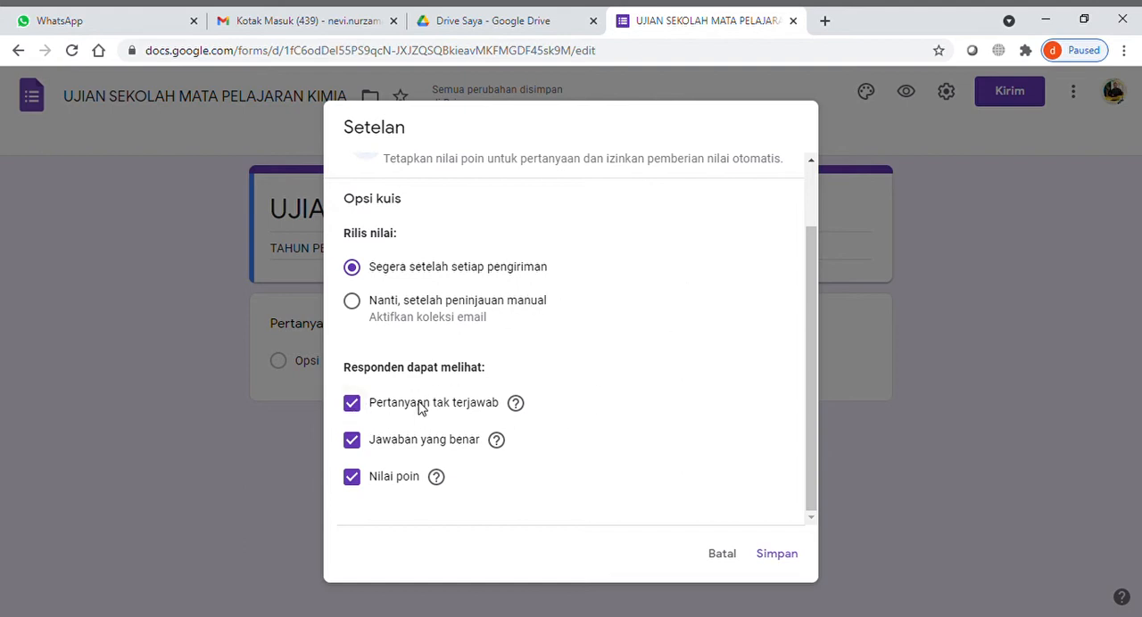
{"action": "left_click", "coordinate": [353, 403]}
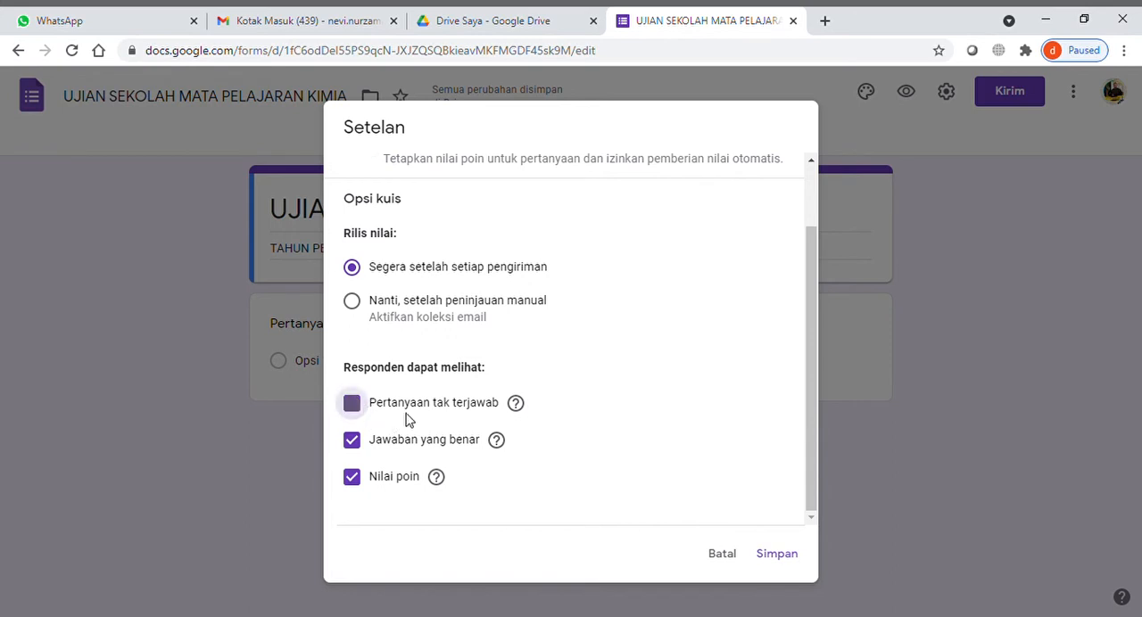
{"action": "left_click", "coordinate": [361, 443]}
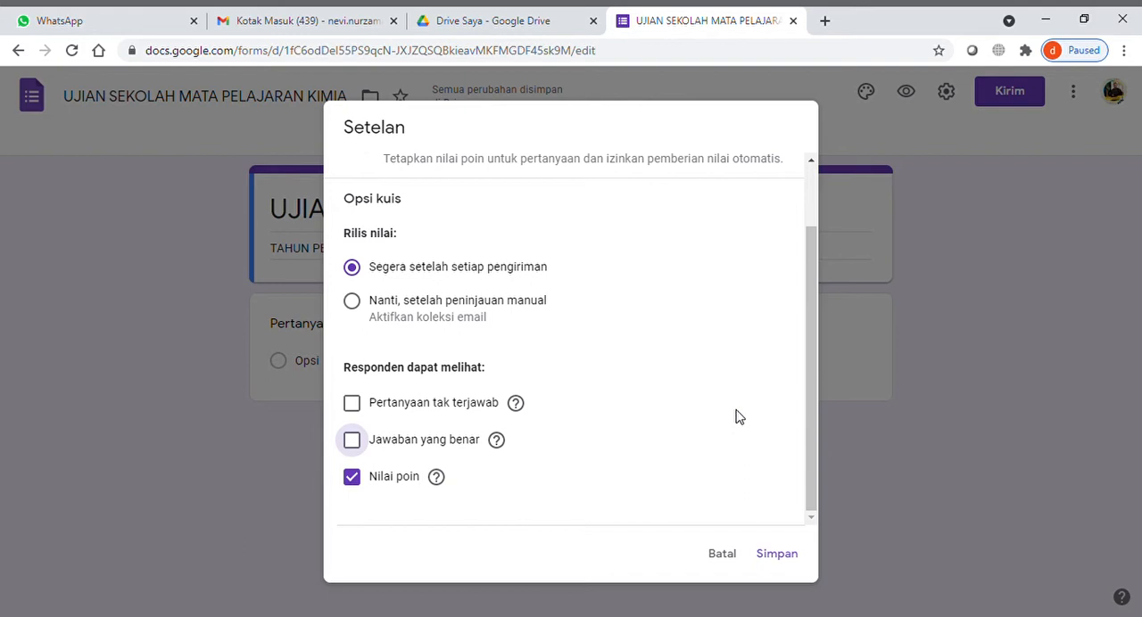
{"action": "scroll", "coordinate": [623, 410], "scroll_direction": "up", "scroll_amount": 2}
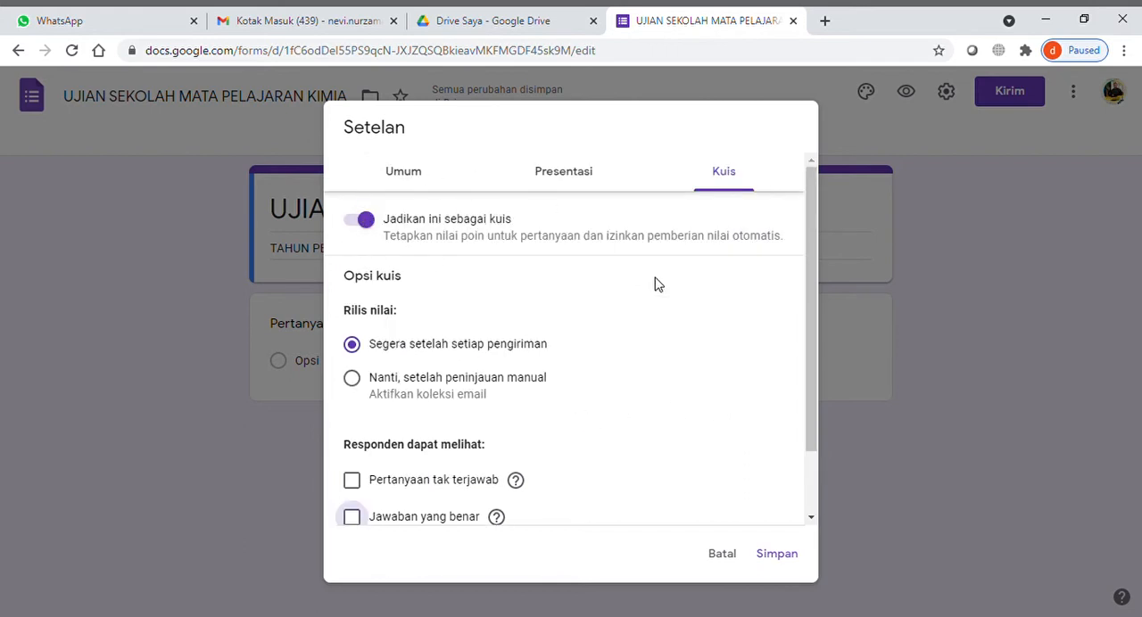
{"action": "scroll", "coordinate": [697, 333], "scroll_direction": "down", "scroll_amount": 2}
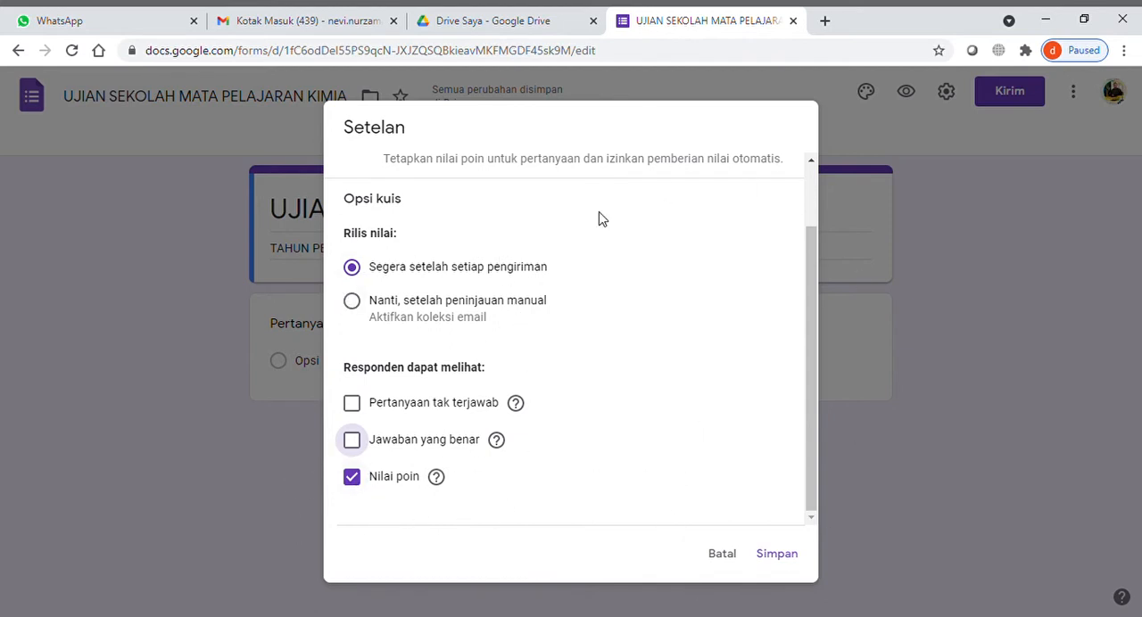
{"action": "scroll", "coordinate": [570, 440], "scroll_direction": "up", "scroll_amount": 2}
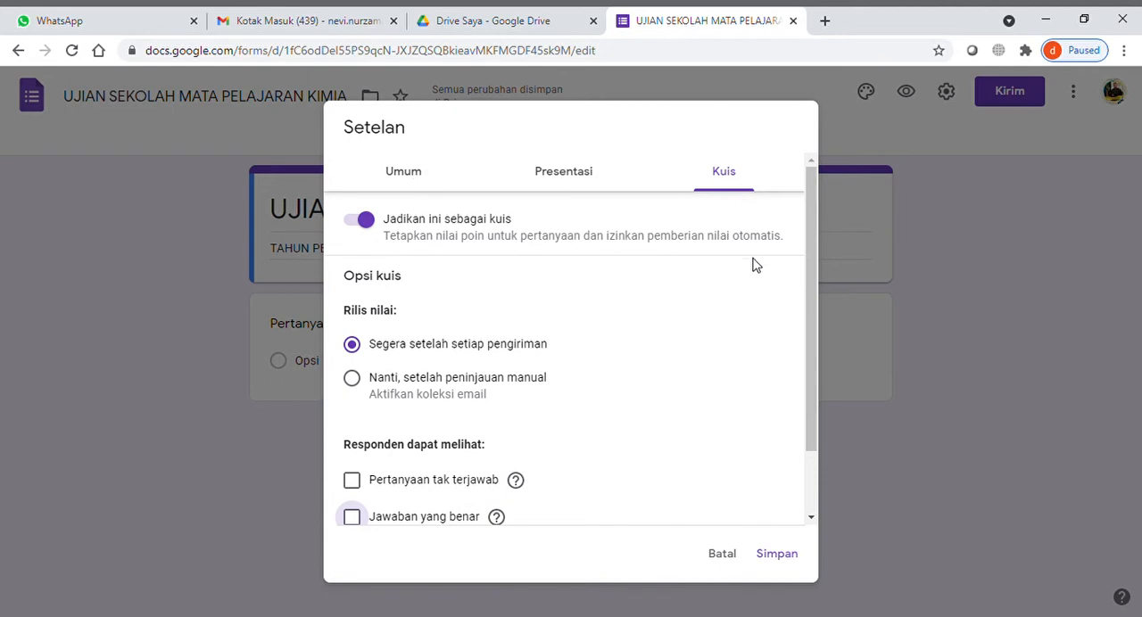
{"action": "scroll", "coordinate": [732, 375], "scroll_direction": "down", "scroll_amount": 1}
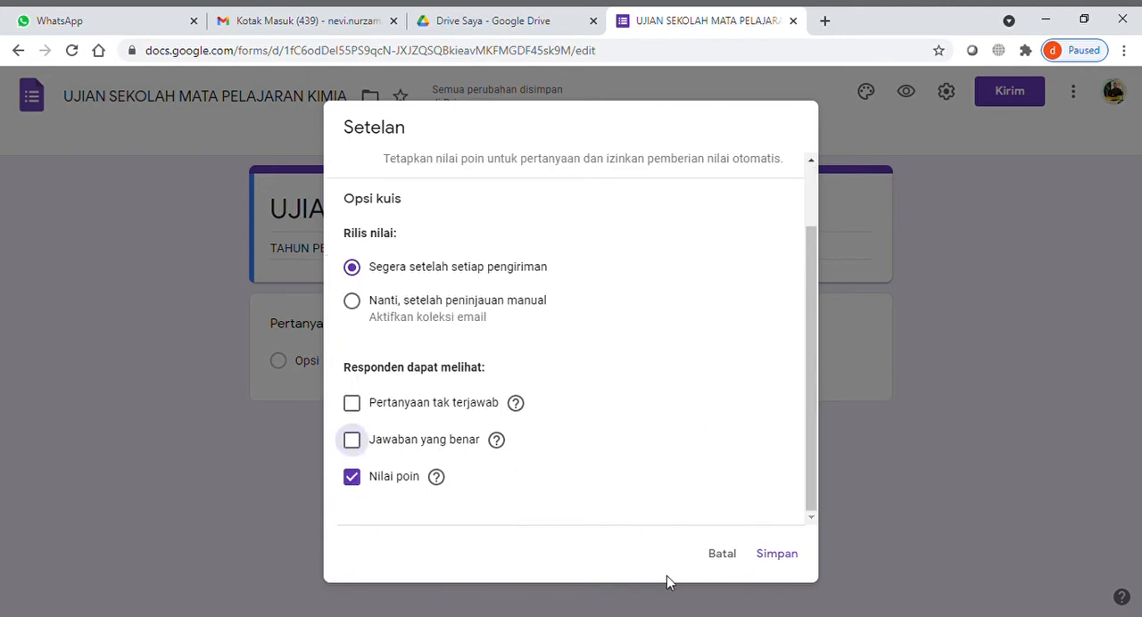
{"action": "left_click", "coordinate": [793, 559]}
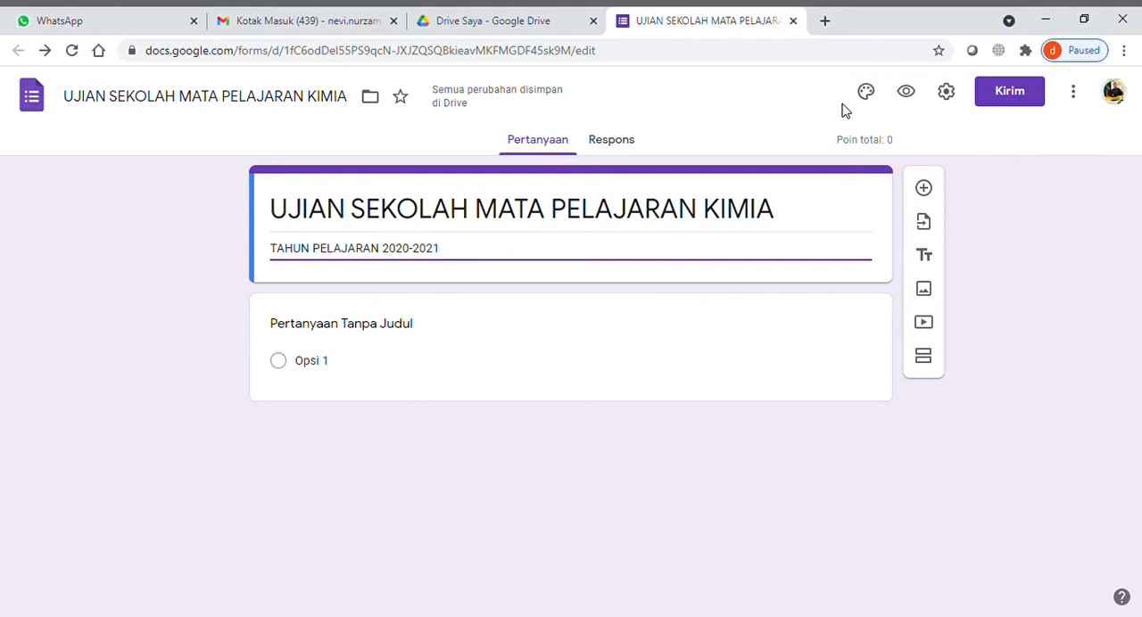
- Upload the SMA Mekar Arum letterhead image from the computer as the form's header and close the theme options
{"action": "left_click", "coordinate": [866, 99]}
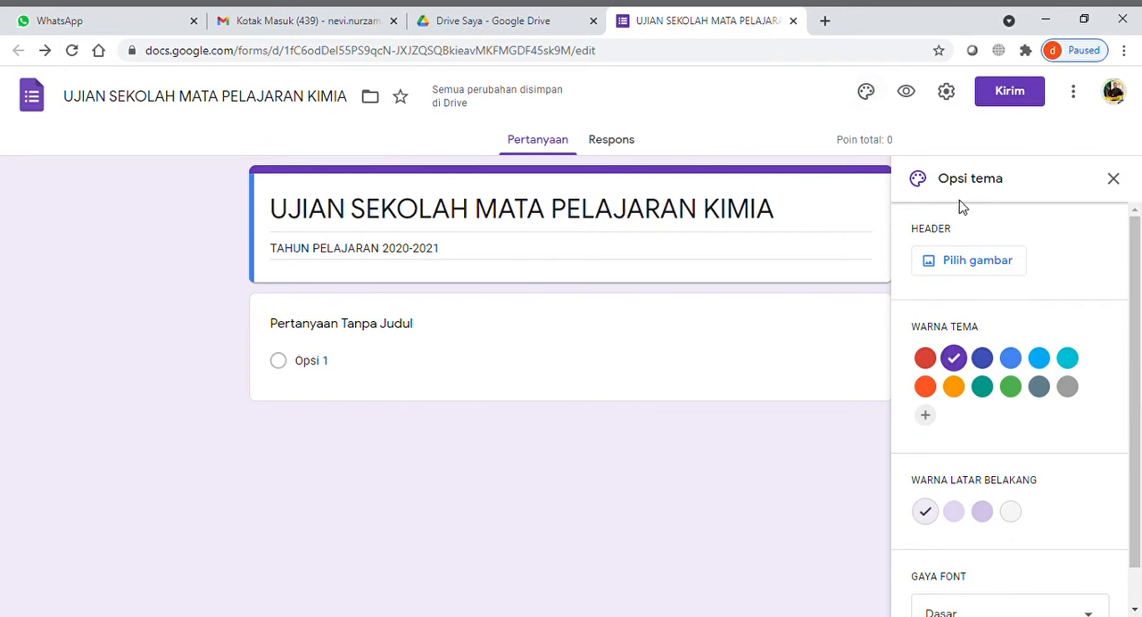
{"action": "left_click", "coordinate": [1009, 271]}
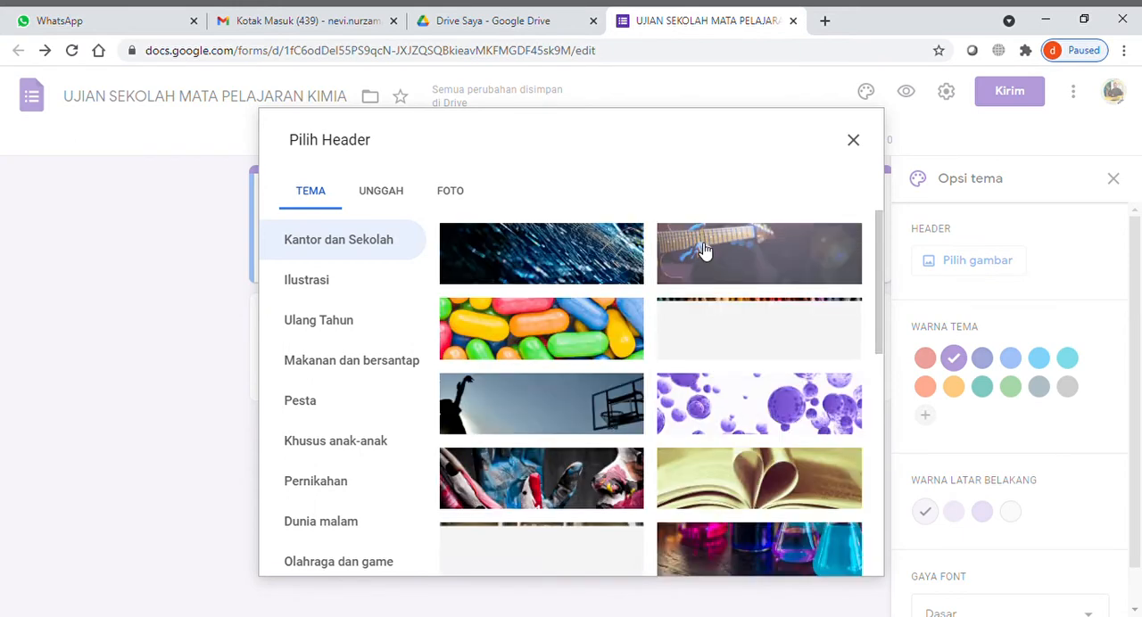
{"action": "left_click", "coordinate": [389, 193]}
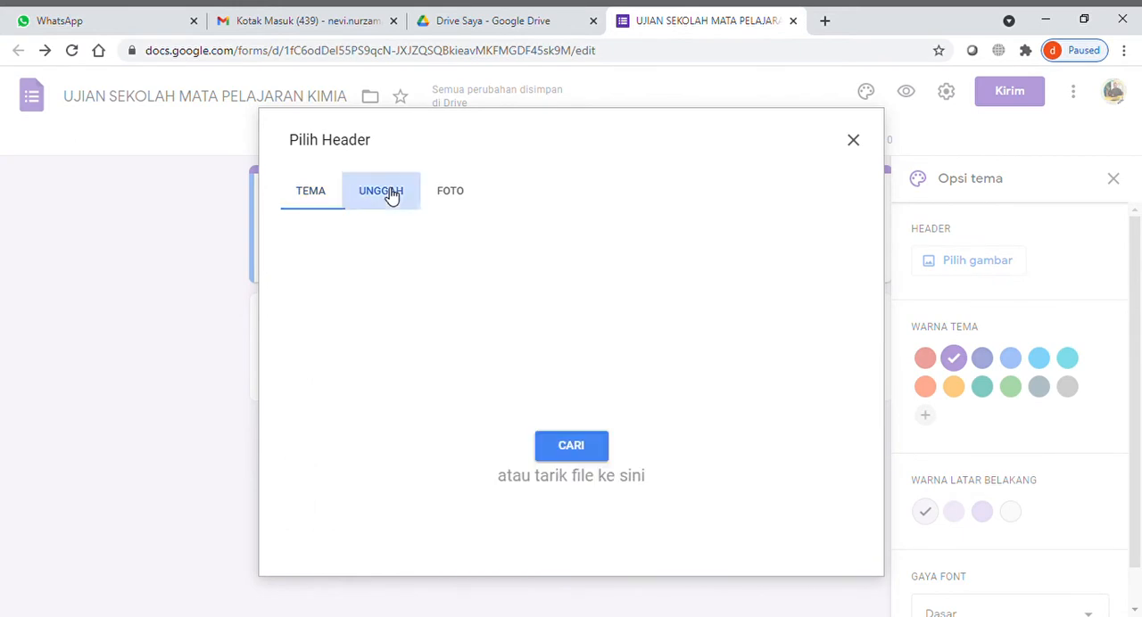
{"action": "left_click", "coordinate": [588, 449]}
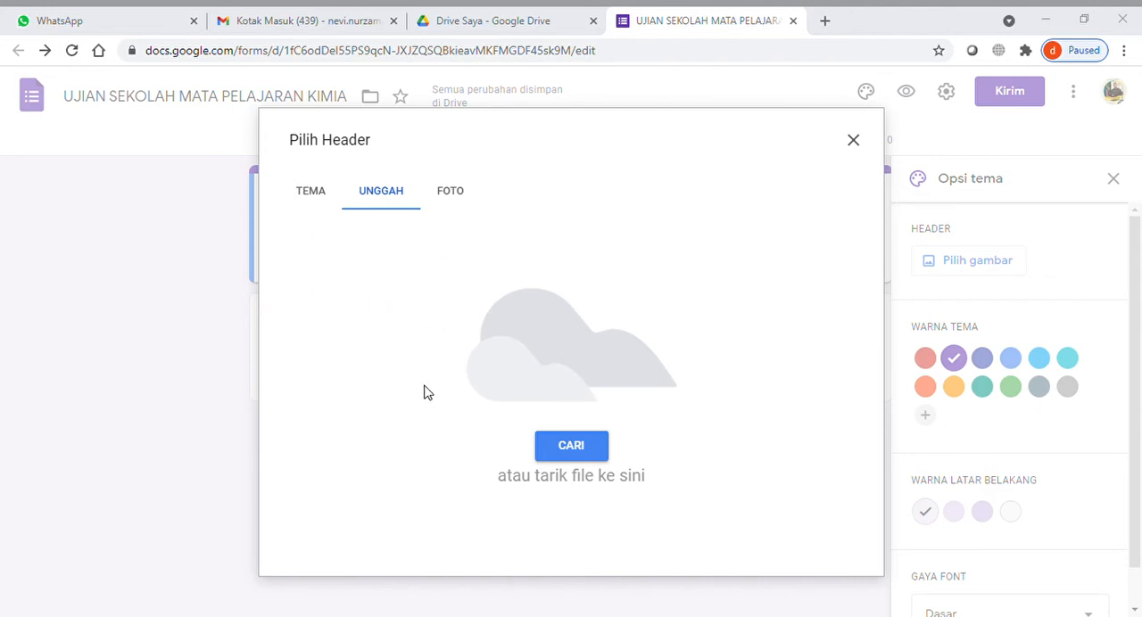
{"action": "left_click", "coordinate": [613, 384]}
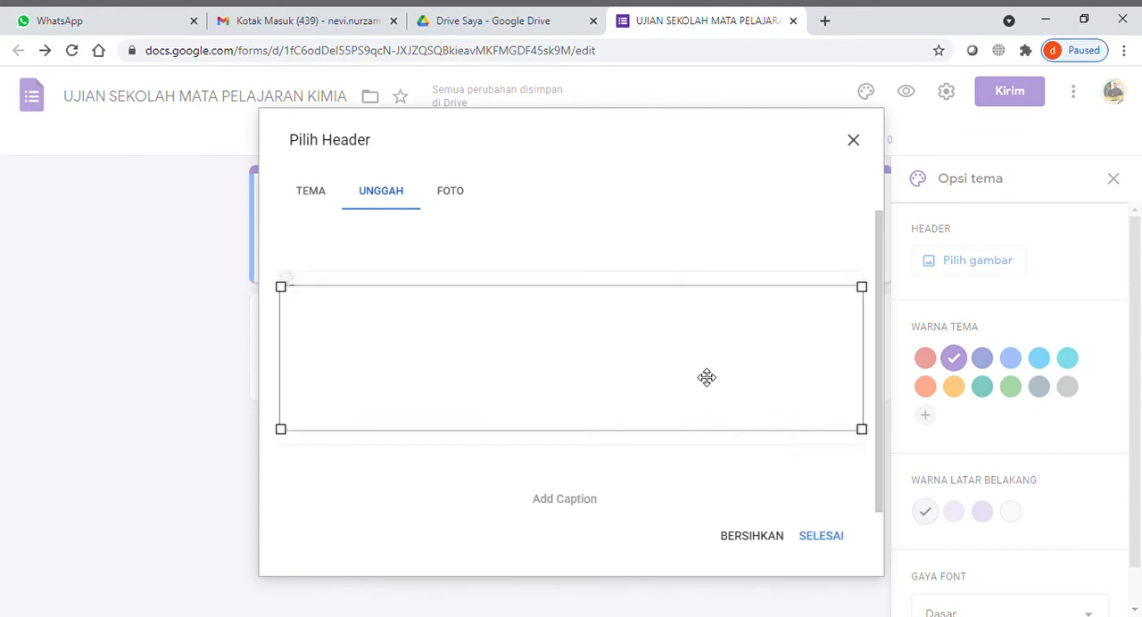
{"action": "left_click", "coordinate": [822, 537]}
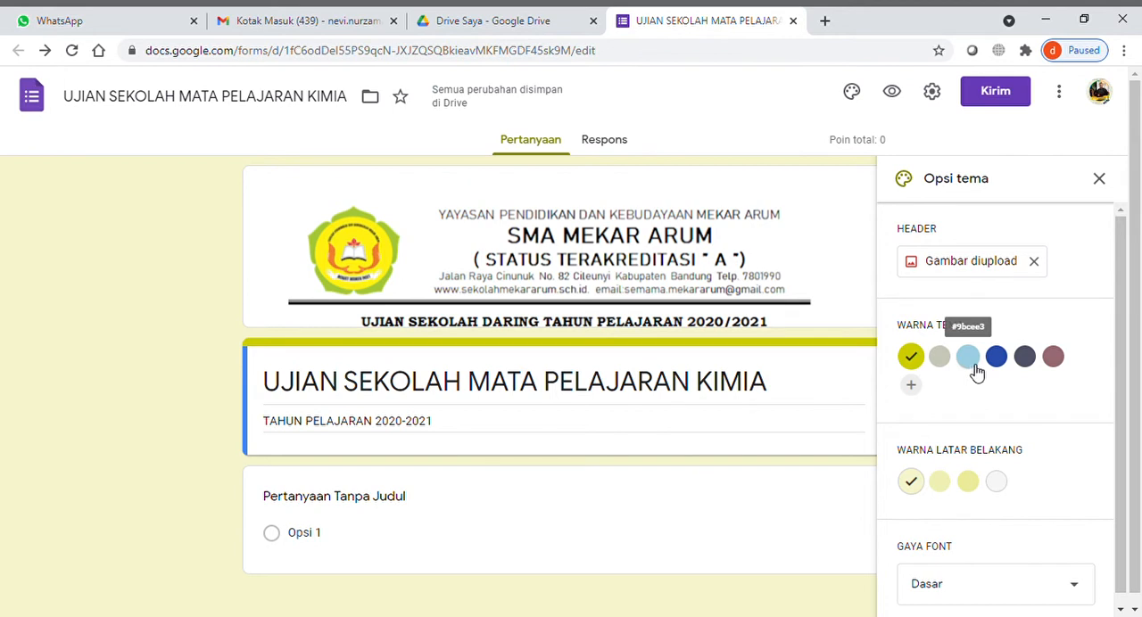
{"action": "left_click", "coordinate": [1108, 185]}
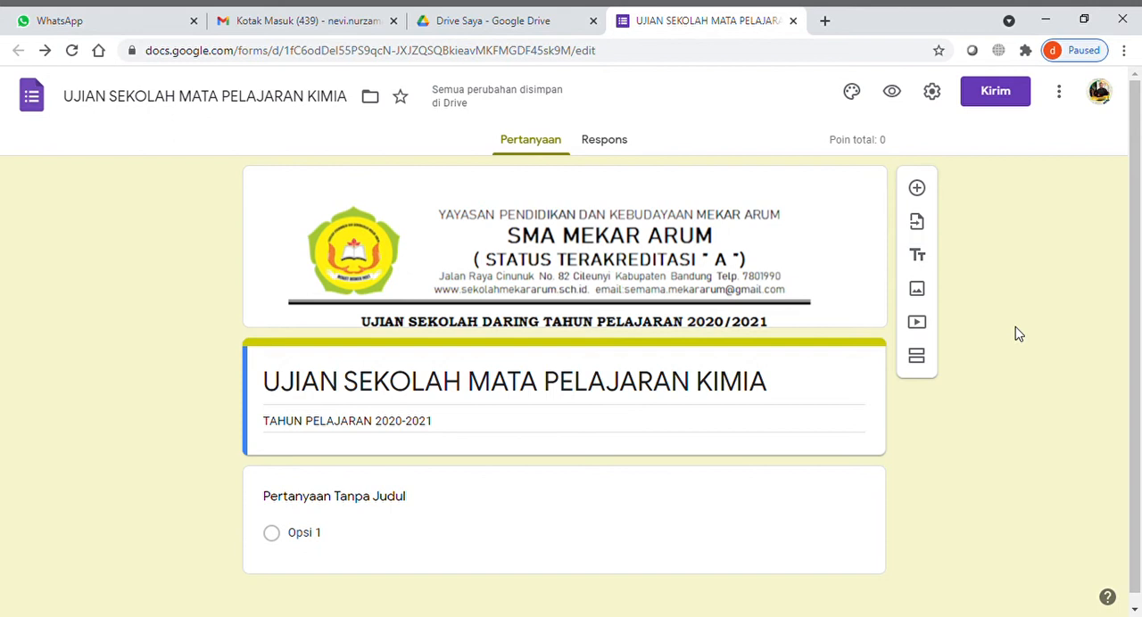
- Title the first question "Nama Siswa" and make it required (Wajib diisi)
{"action": "scroll", "coordinate": [1018, 334], "scroll_direction": "down", "scroll_amount": 1}
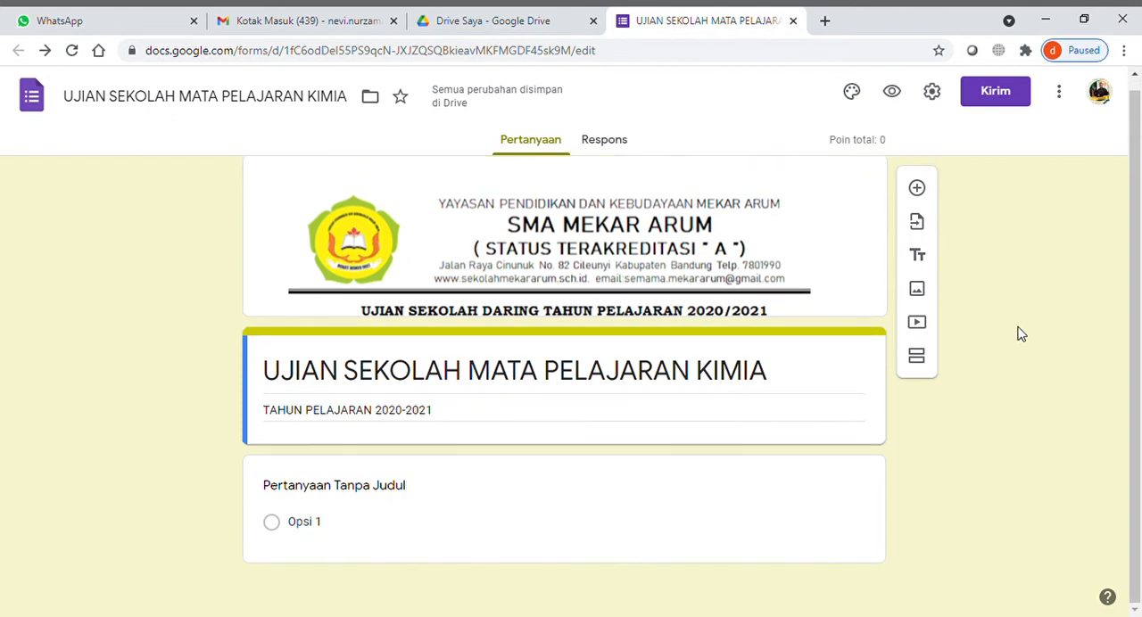
{"action": "left_click", "coordinate": [312, 493]}
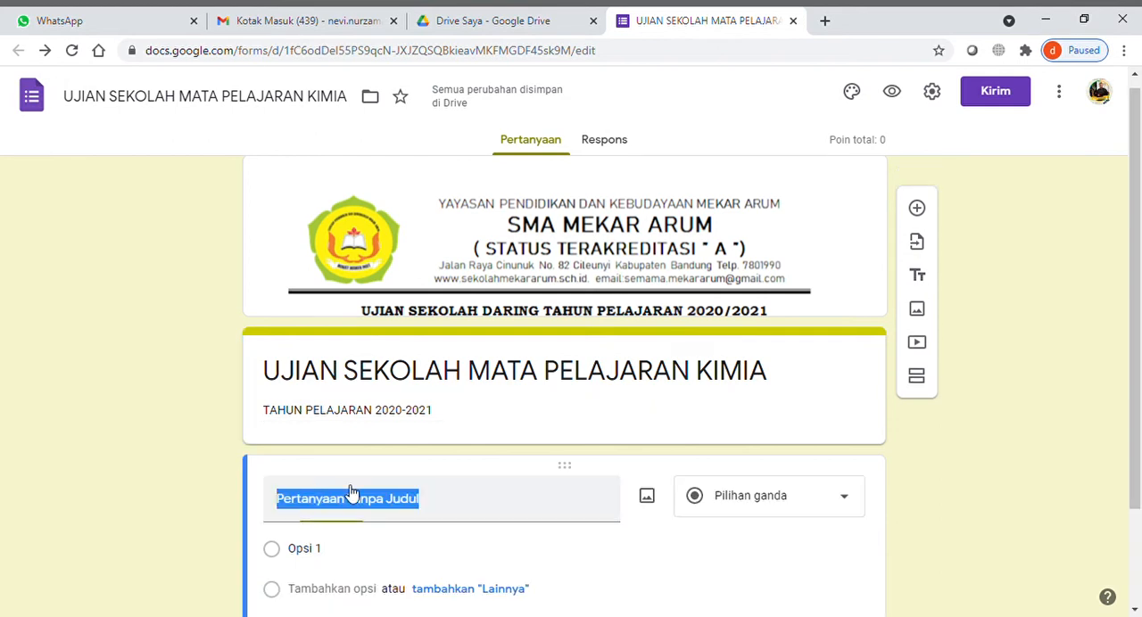
{"action": "scroll", "coordinate": [967, 343], "scroll_direction": "down", "scroll_amount": 2}
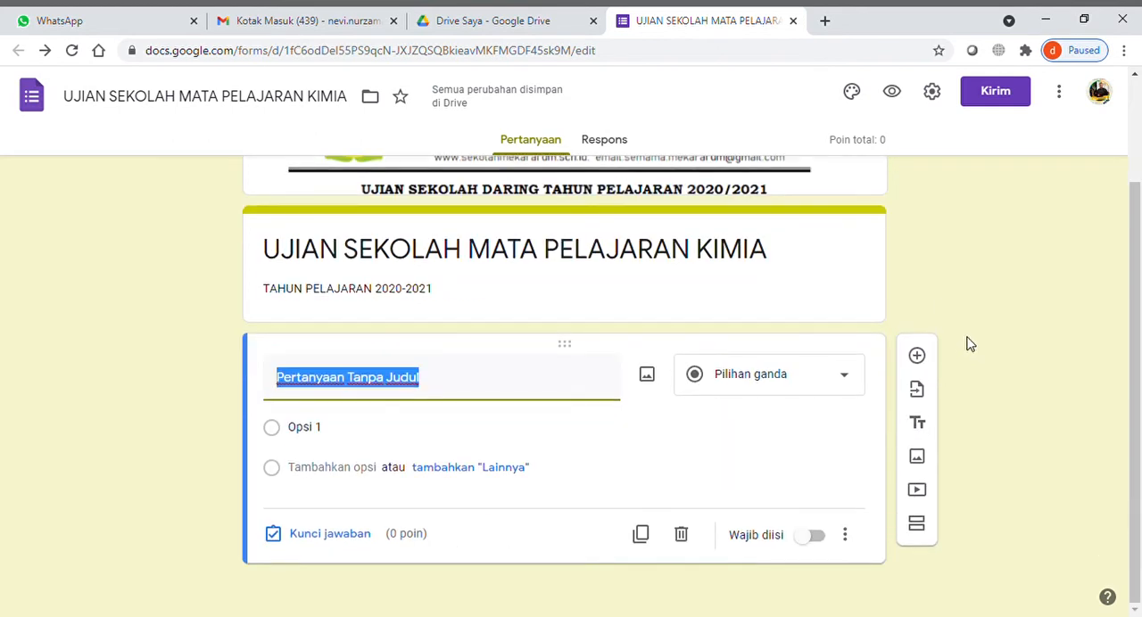
{"action": "type", "text": "Nama"}
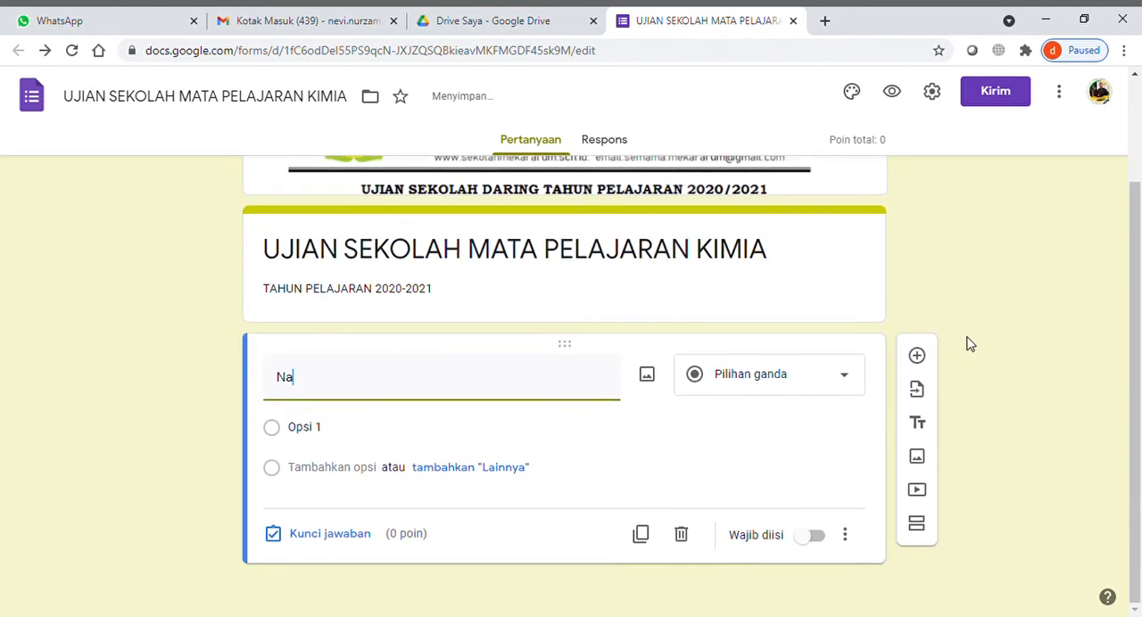
{"action": "type", "text": "swa"}
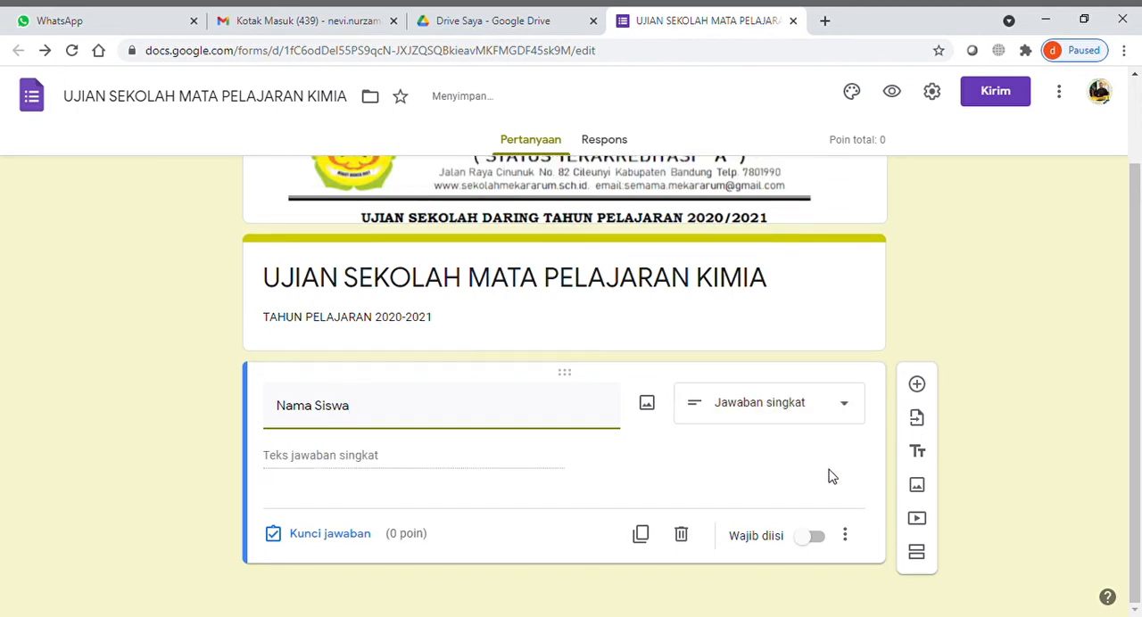
{"action": "left_click", "coordinate": [805, 538]}
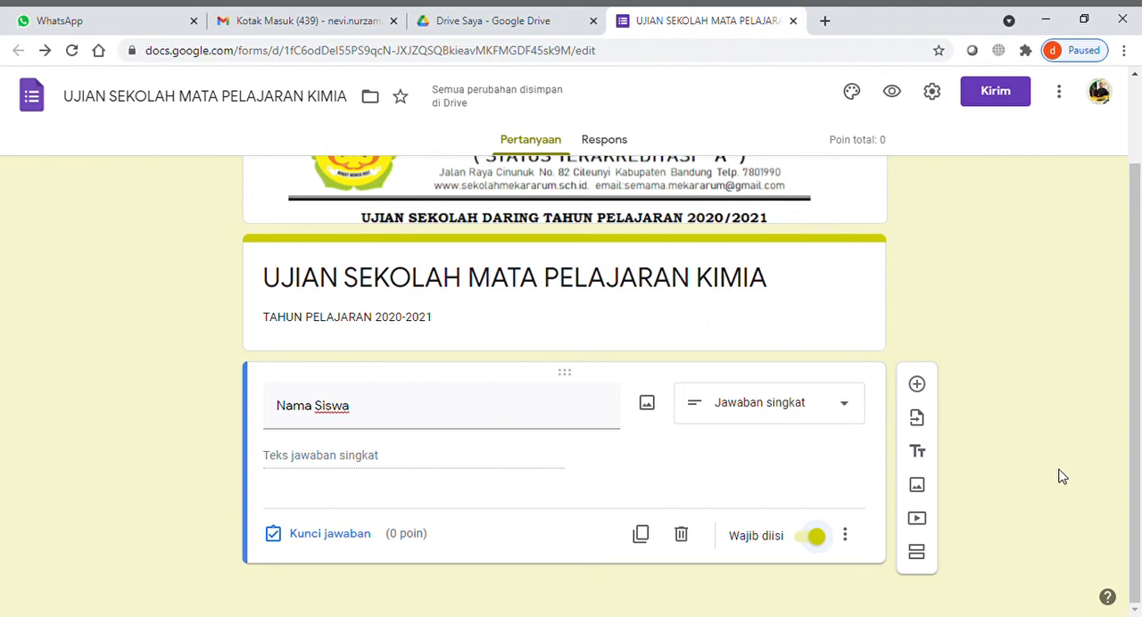
- Duplicate the "Nama Siswa" question and title the copy "Kelas"
{"action": "scroll", "coordinate": [1061, 477], "scroll_direction": "up", "scroll_amount": 1}
{"action": "scroll", "coordinate": [1061, 477], "scroll_direction": "down", "scroll_amount": 1}
{"action": "scroll", "coordinate": [1061, 477], "scroll_direction": "up", "scroll_amount": 1}
{"action": "scroll", "coordinate": [1062, 477], "scroll_direction": "down", "scroll_amount": 1}
{"action": "left_click", "coordinate": [641, 535]}
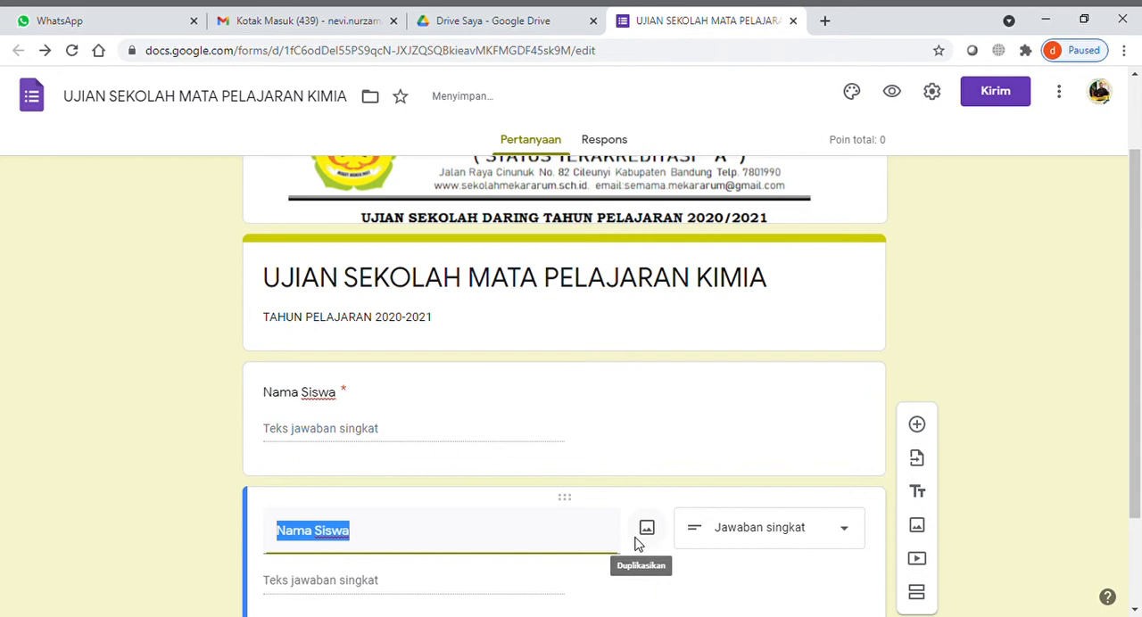
{"action": "type", "text": "Kelas"}
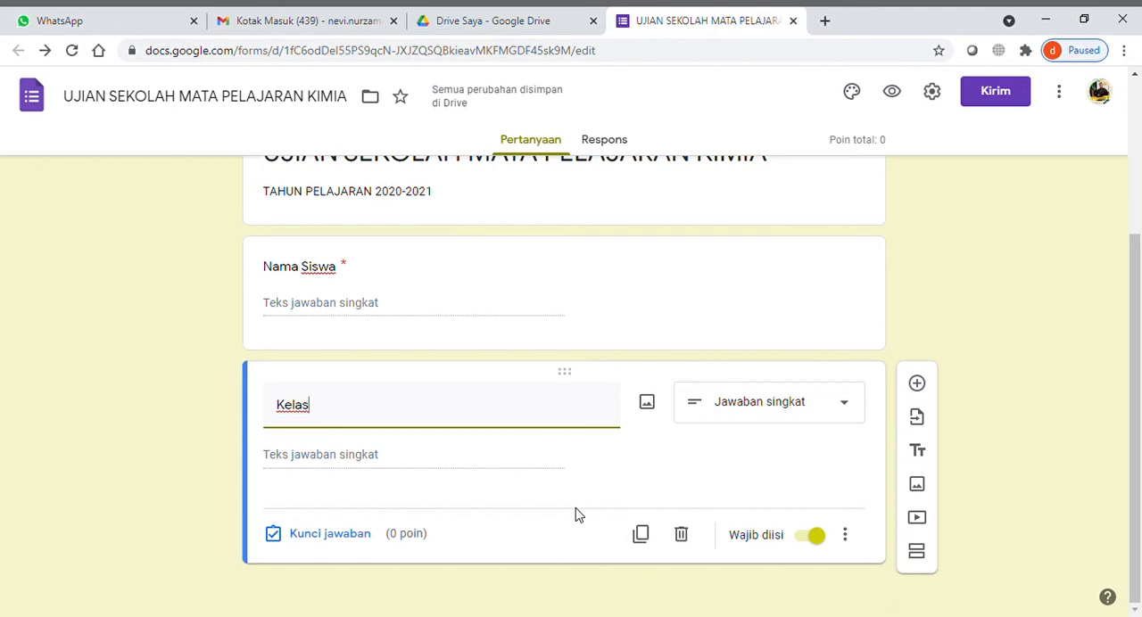
- Change the "Kelas" question's type to multiple choice (Pilihan ganda)
{"action": "left_click", "coordinate": [805, 412]}
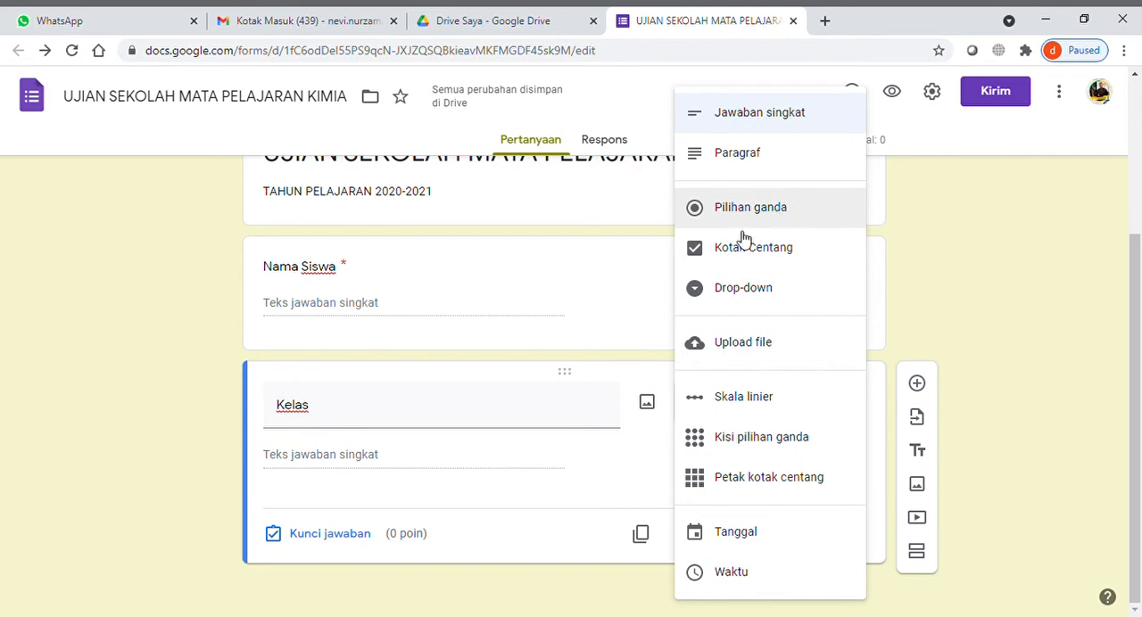
{"action": "left_click", "coordinate": [323, 500]}
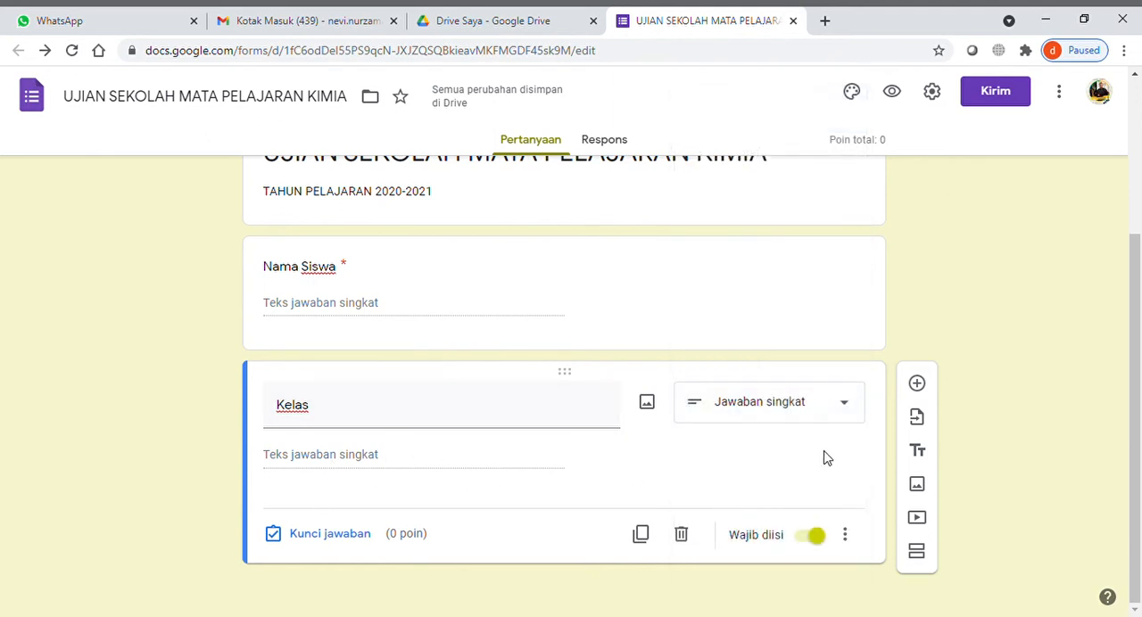
{"action": "left_click", "coordinate": [843, 416]}
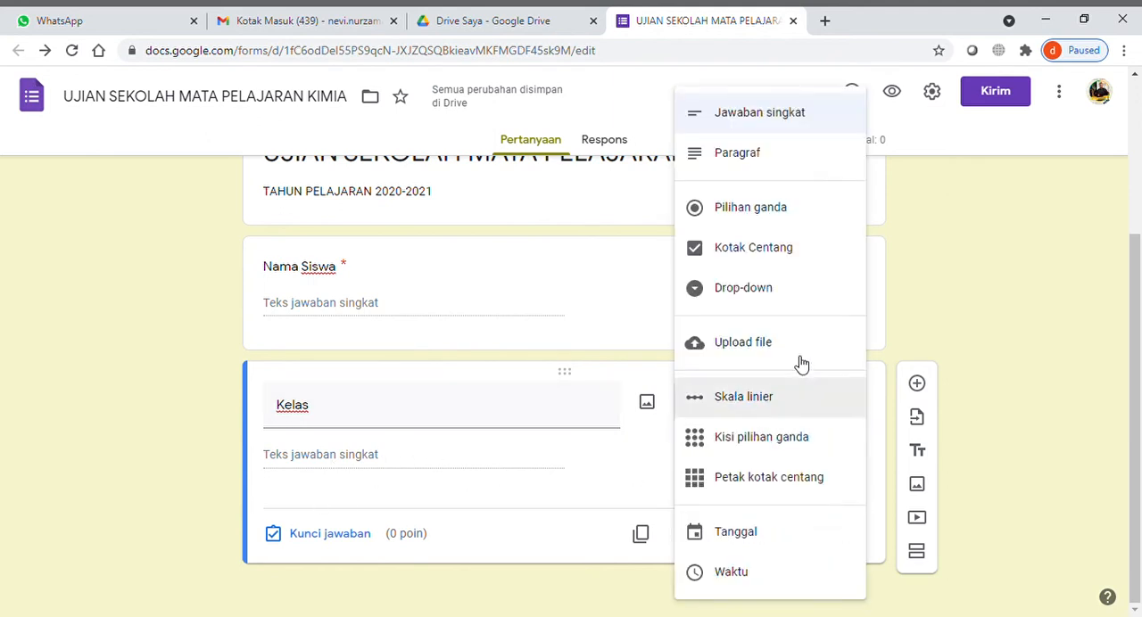
{"action": "left_click", "coordinate": [778, 222]}
- Give the "Kelas" question the answer options "XII MIPA 1", "XII MIPA 2" and "XII MIPA 3"
{"action": "left_click", "coordinate": [361, 461]}
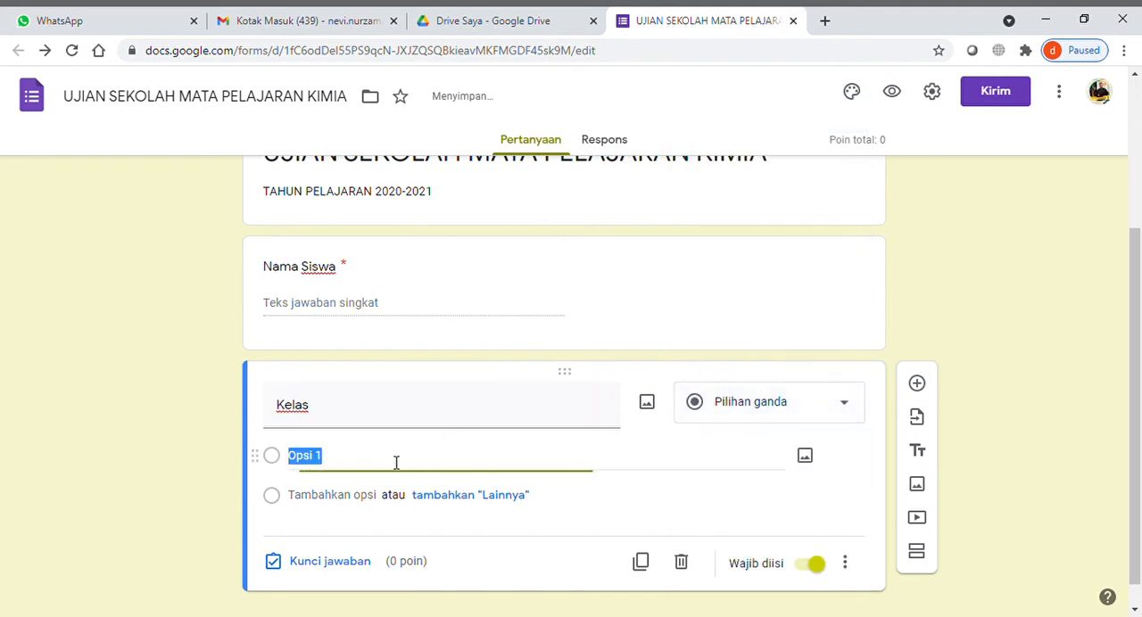
{"action": "type", "text": "X"}
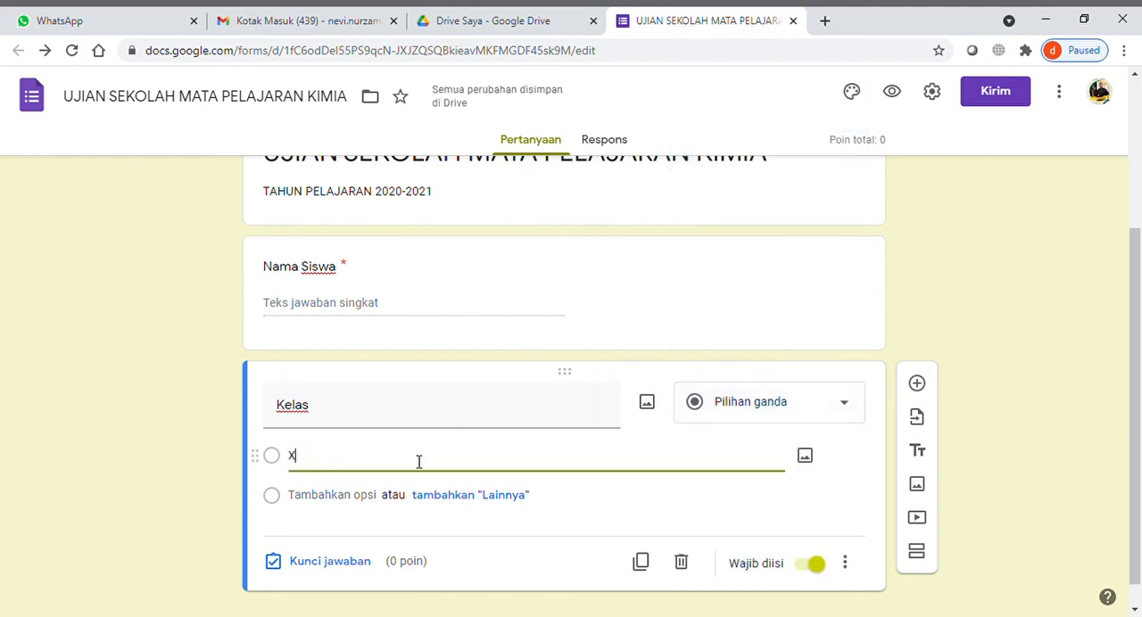
{"action": "type", "text": "II MIPA 1"}
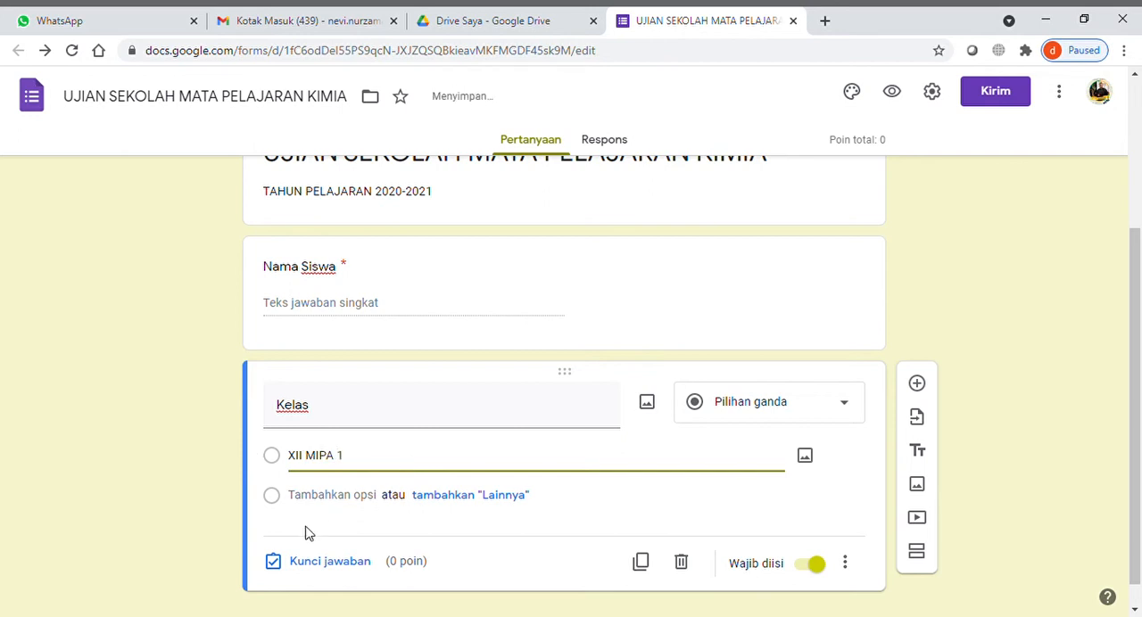
{"action": "left_click", "coordinate": [324, 495]}
{"action": "type", "text": "XII"}
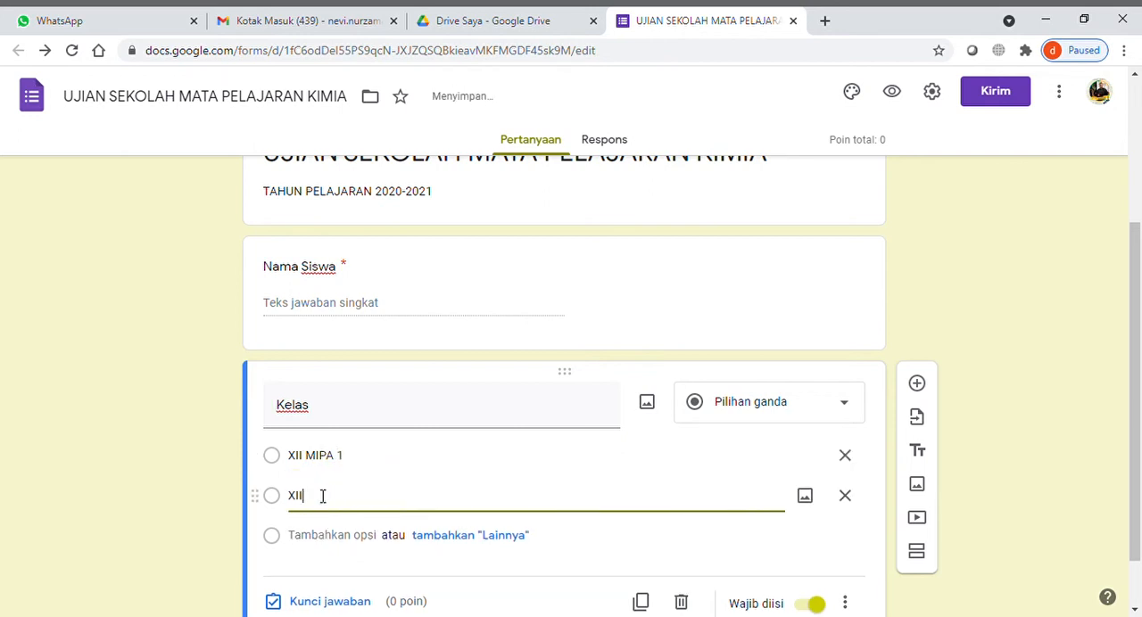
{"action": "type", "text": " MIPA 2"}
{"action": "left_click", "coordinate": [324, 535]}
{"action": "type", "text": "XII MIPA 3"}
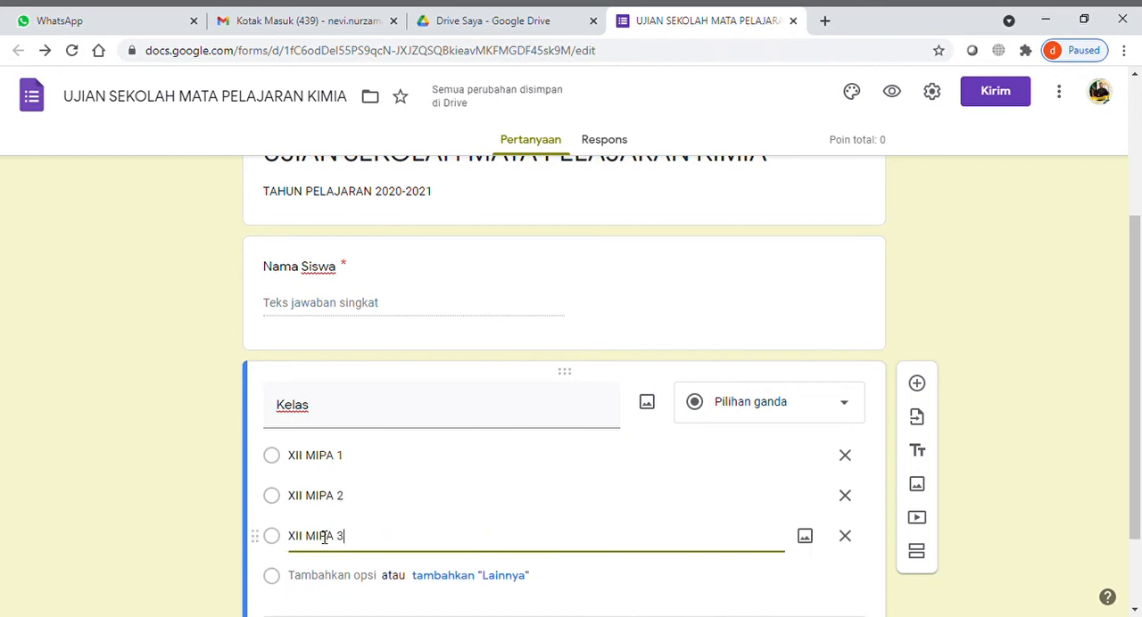
{"action": "left_click", "coordinate": [1022, 429]}
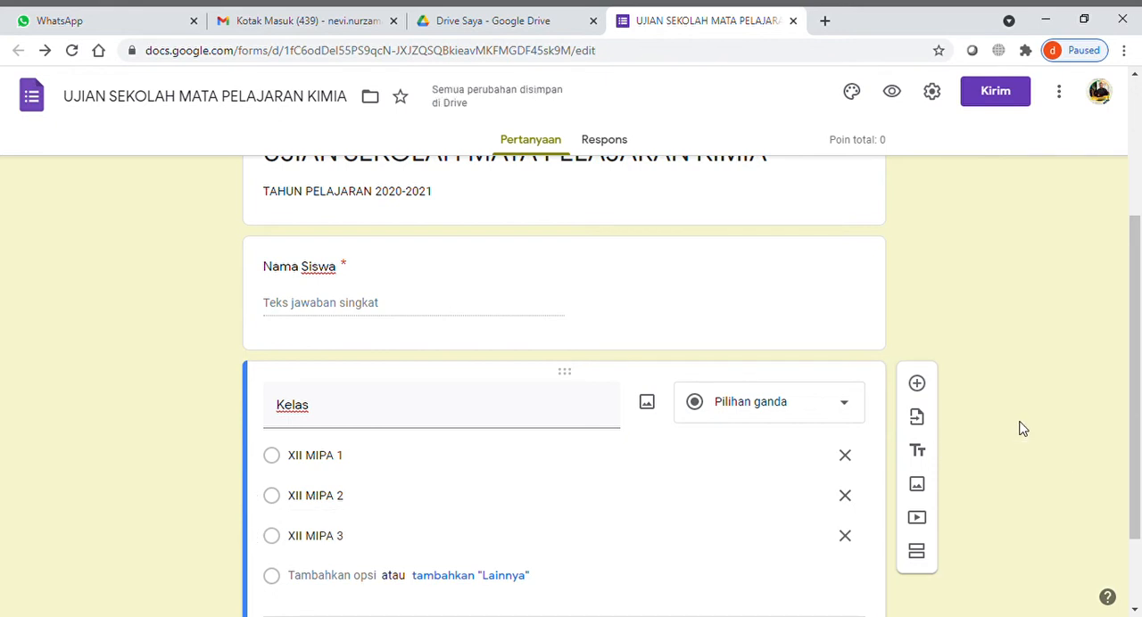
- Duplicate the "Kelas" question and clear the class options from the copy
{"action": "scroll", "coordinate": [1022, 429], "scroll_direction": "up", "scroll_amount": 2}
{"action": "scroll", "coordinate": [1020, 428], "scroll_direction": "down", "scroll_amount": 3}
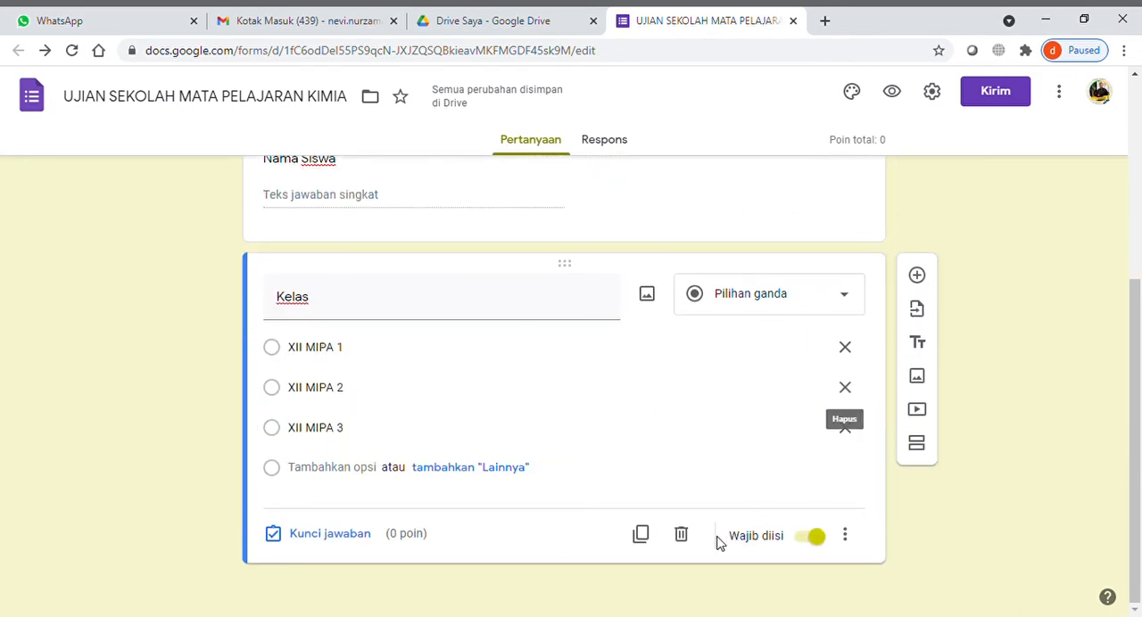
{"action": "left_click", "coordinate": [640, 535]}
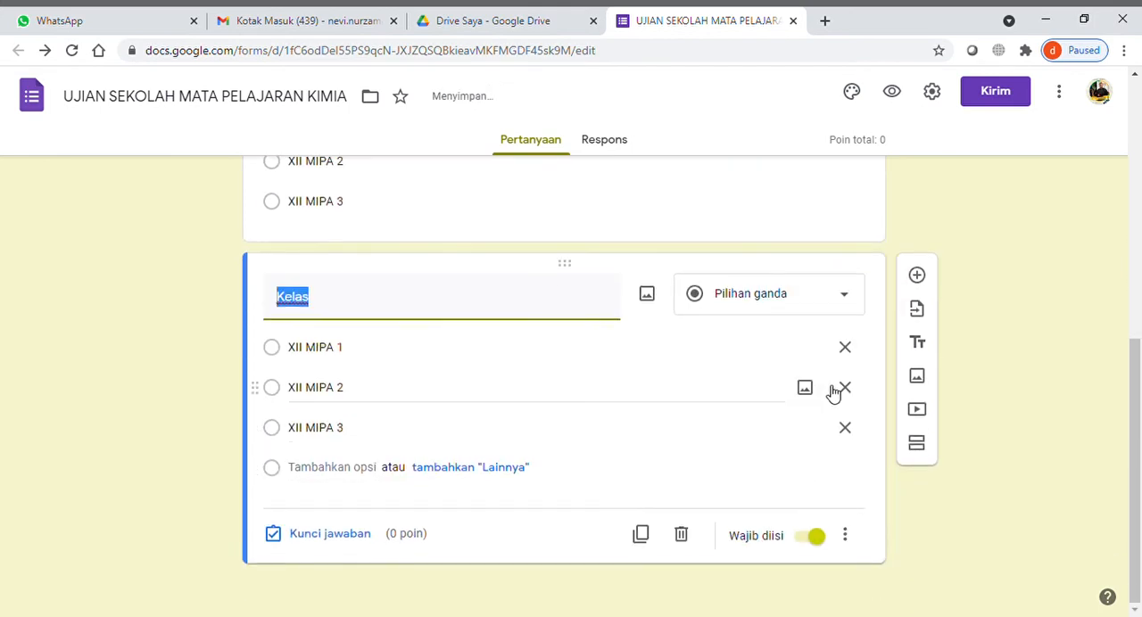
{"action": "left_click", "coordinate": [845, 348]}
{"action": "left_click", "coordinate": [854, 394]}
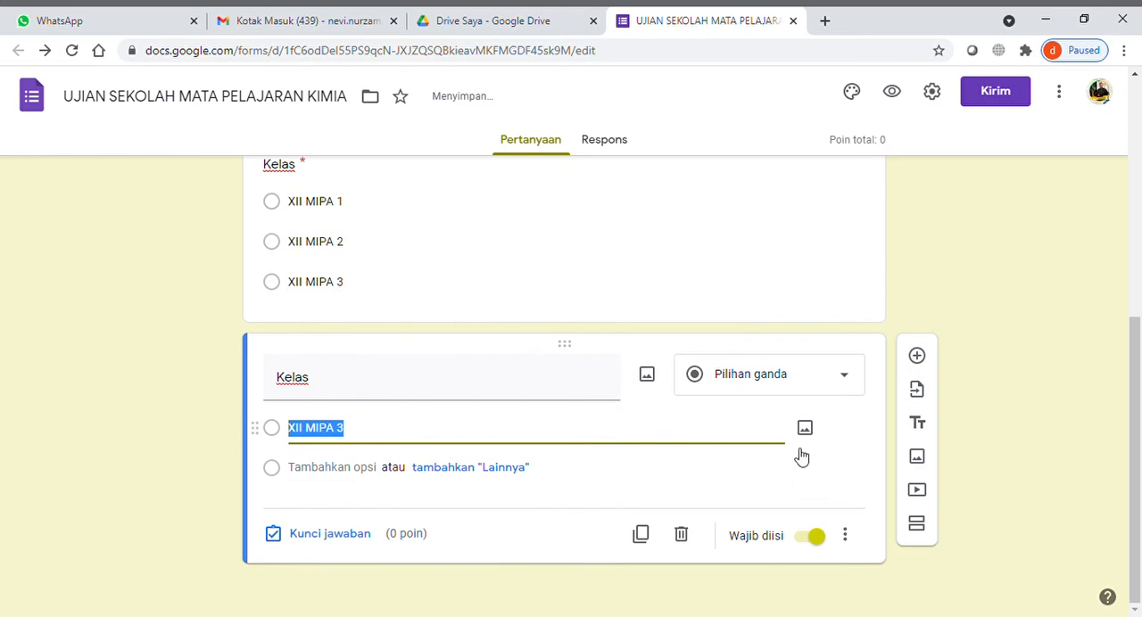
{"action": "key", "text": "BackSpace"}
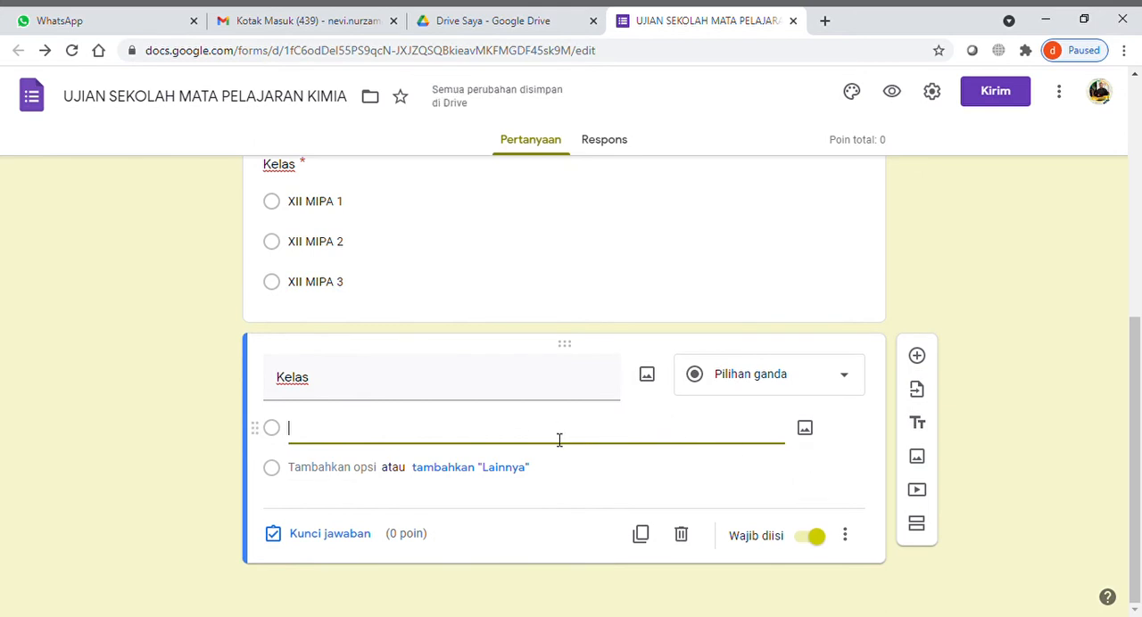
- Title the duplicated question "Password" and set its type to short answer (Jawaban singkat)
{"action": "left_click", "coordinate": [460, 387]}
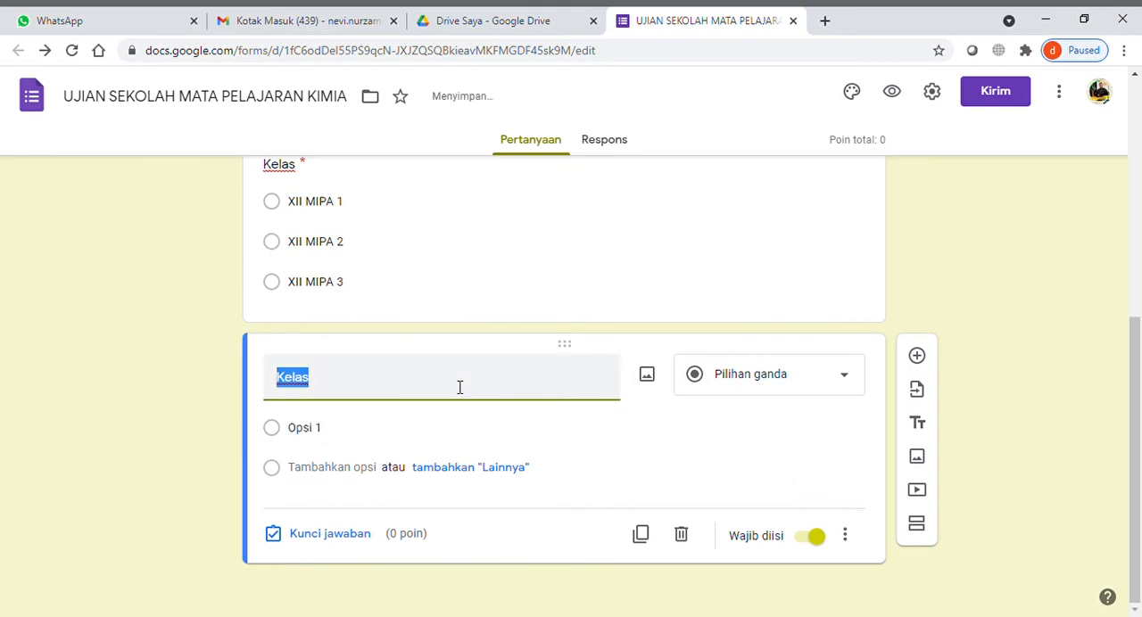
{"action": "type", "text": "Pa"}
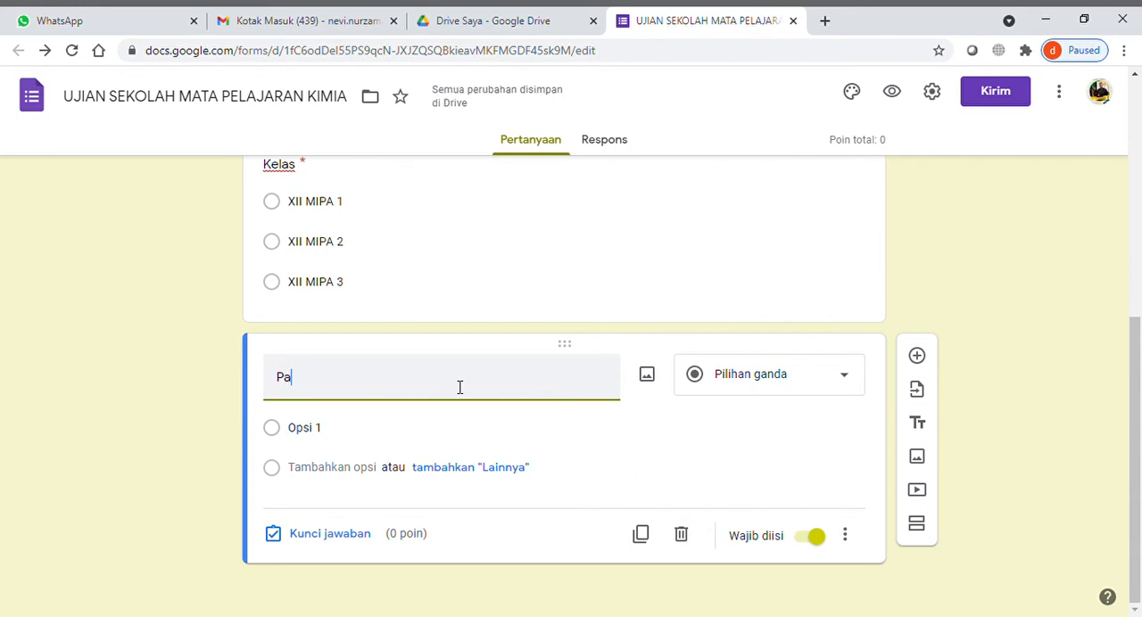
{"action": "type", "text": "ssword"}
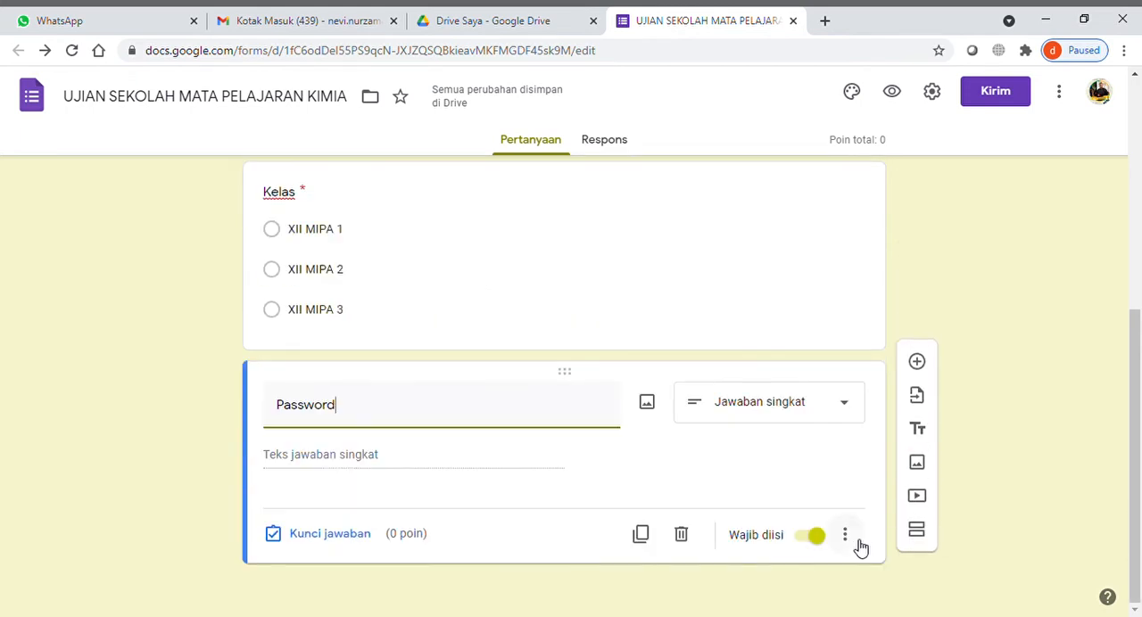
- Add response validation to the "Password" question, using a regular expression (Ekspresi reguler) with the condition "Kecocokan"
{"action": "left_click", "coordinate": [855, 546]}
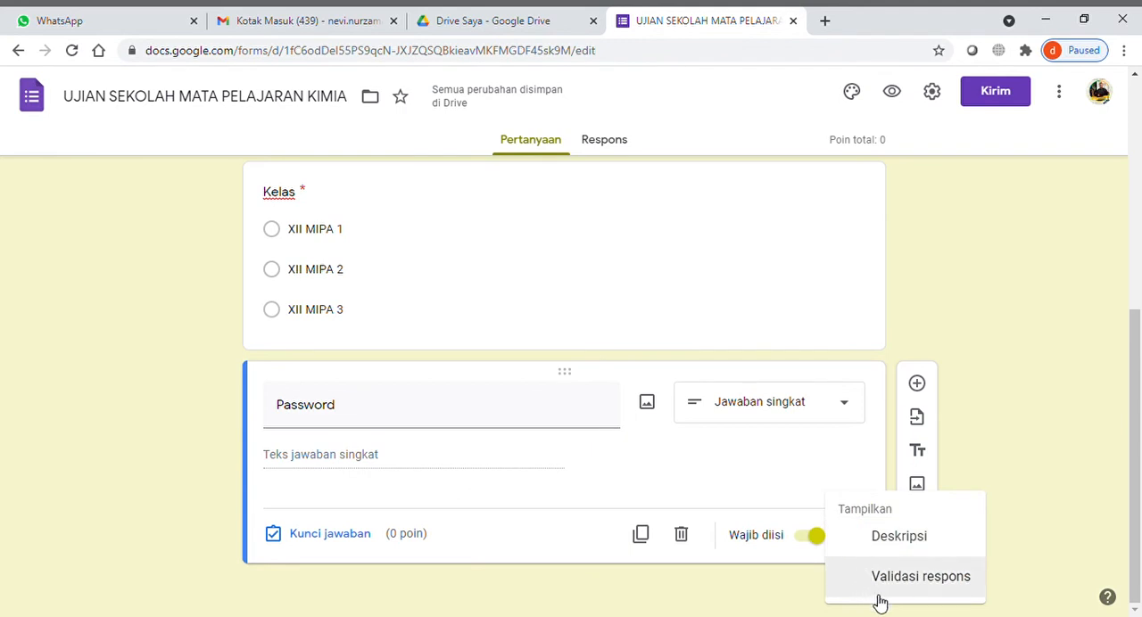
{"action": "left_click", "coordinate": [924, 591]}
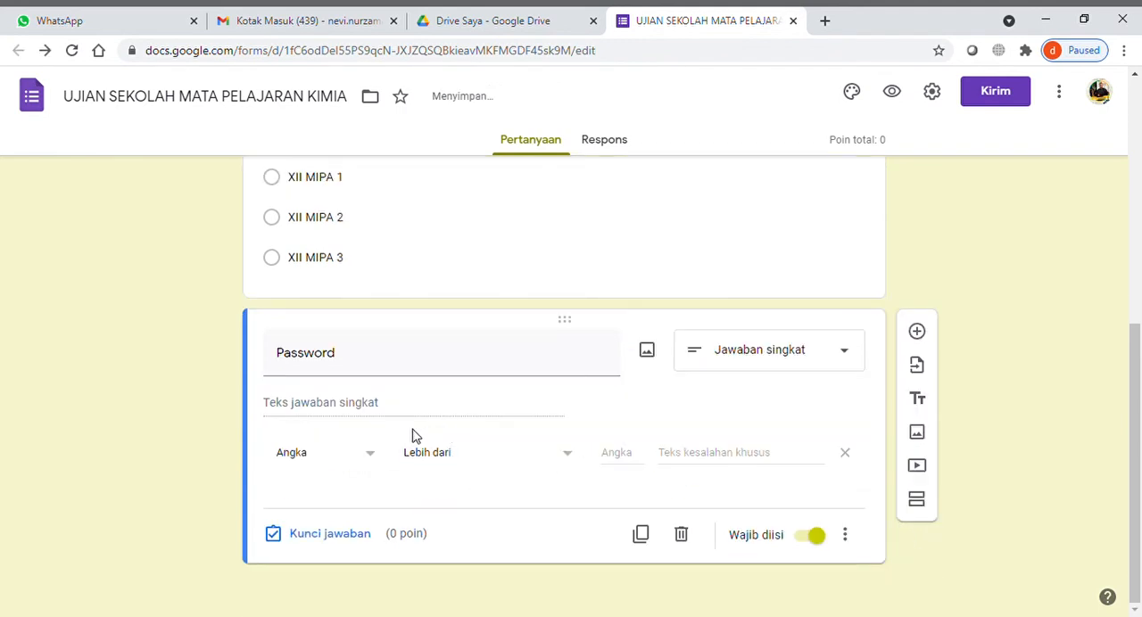
{"action": "left_click", "coordinate": [368, 461]}
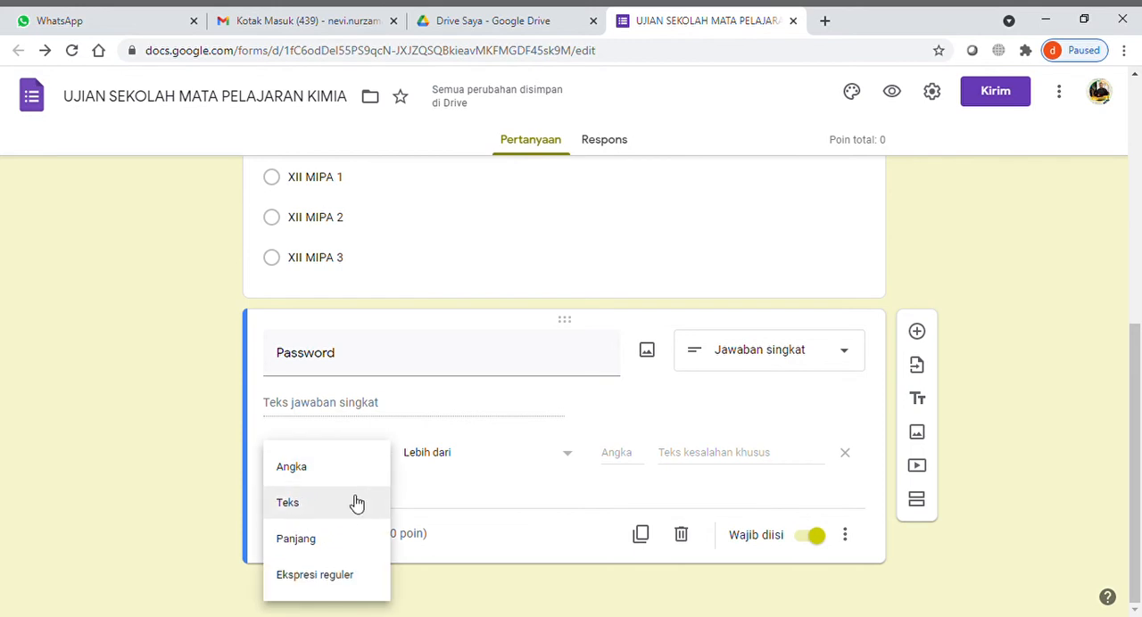
{"action": "left_click", "coordinate": [349, 580]}
{"action": "left_click", "coordinate": [490, 465]}
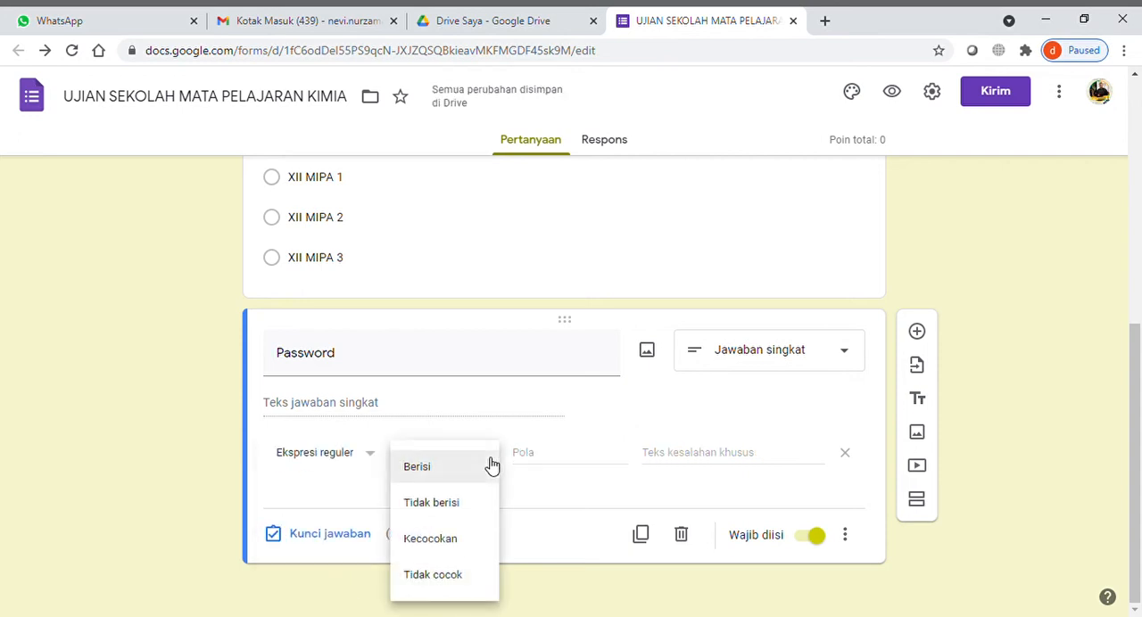
{"action": "left_click", "coordinate": [454, 546]}
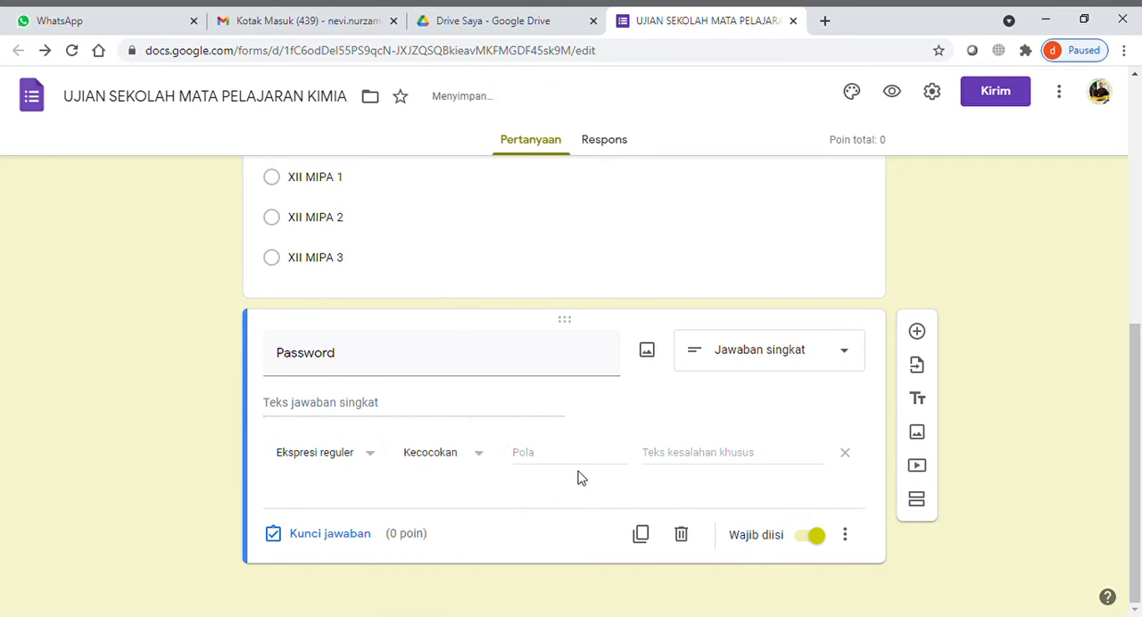
- Set the validation's custom error text to "Password Anda Salah (Silahkan Masukkan Password yang Tertera di Kartu Ujian Sekolah)"
{"action": "left_click", "coordinate": [680, 465]}
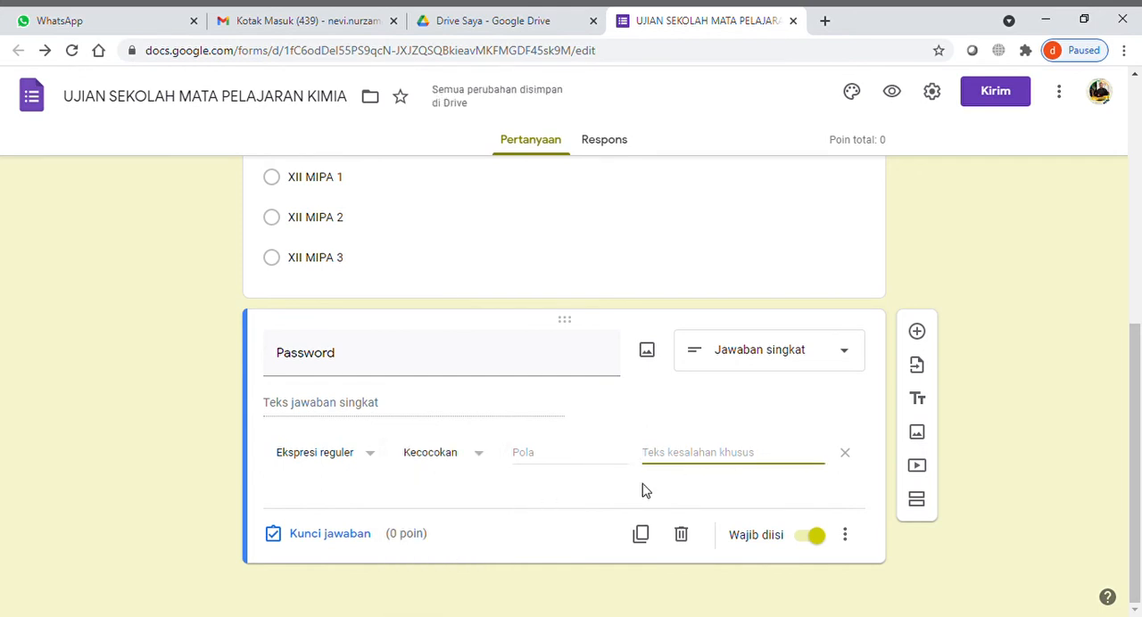
{"action": "type", "text": "Password Anda S"}
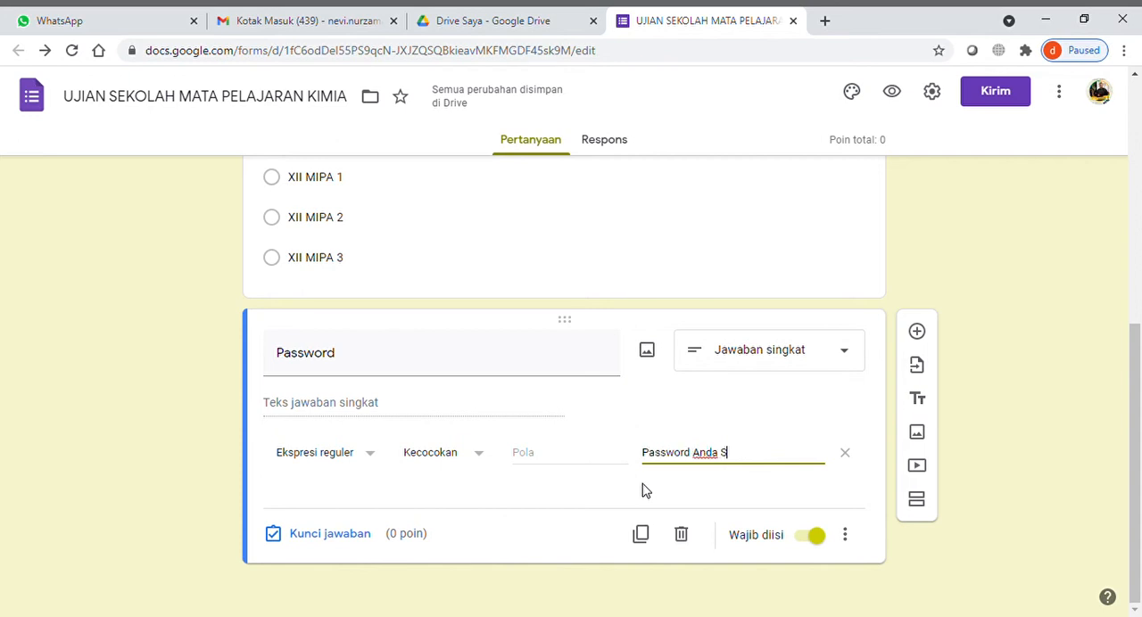
{"action": "type", "text": "alah"}
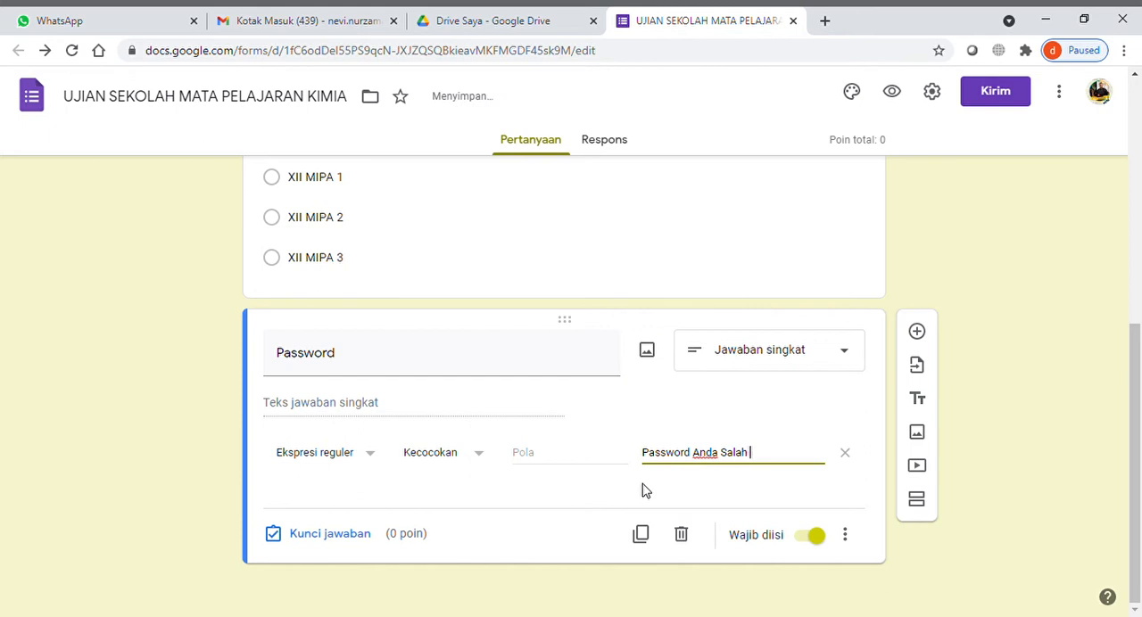
{"action": "type", "text": " (Silahkan Masukaak"}
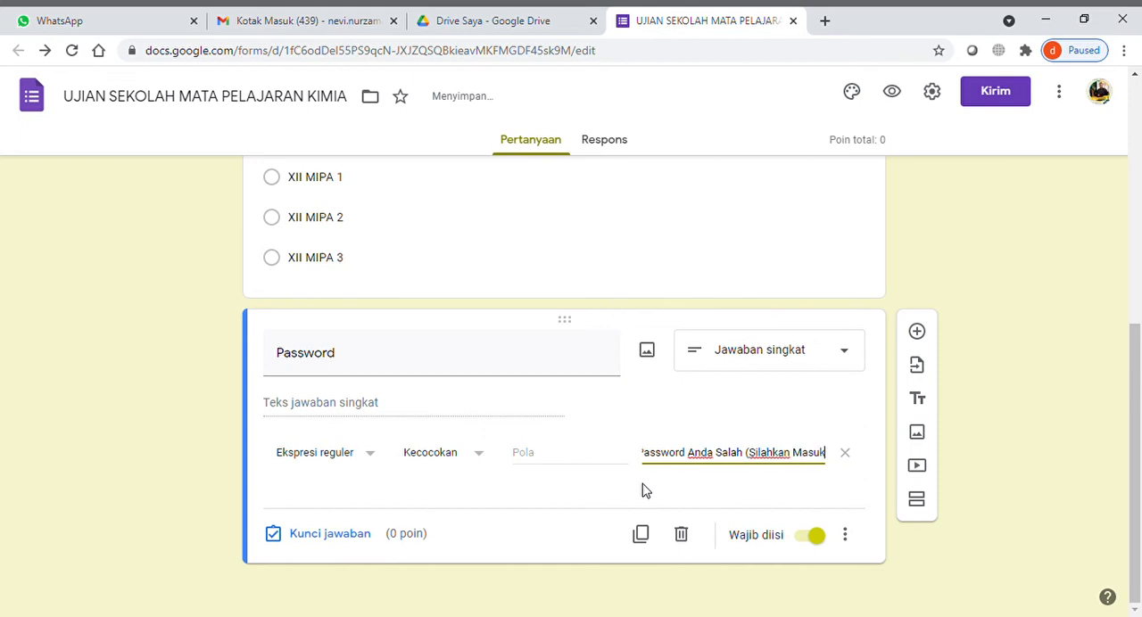
{"action": "key", "text": "BackSpace"}
{"action": "key", "text": "BackSpace"}
{"action": "key", "text": "BackSpace"}
{"action": "type", "text": "kan"}
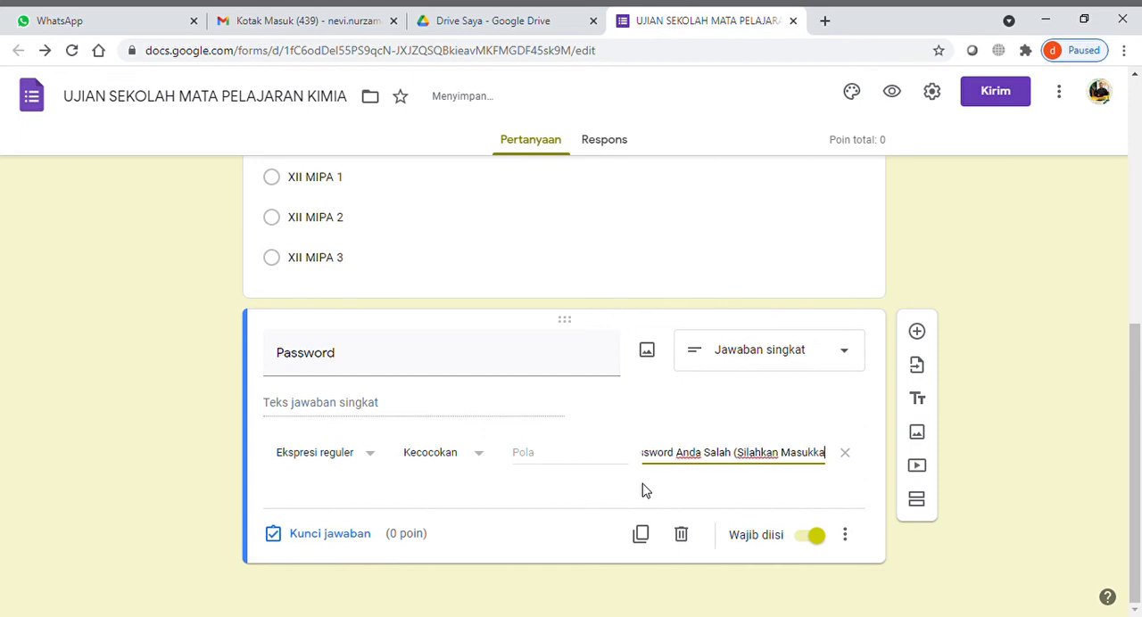
{"action": "type", "text": " Password yang"}
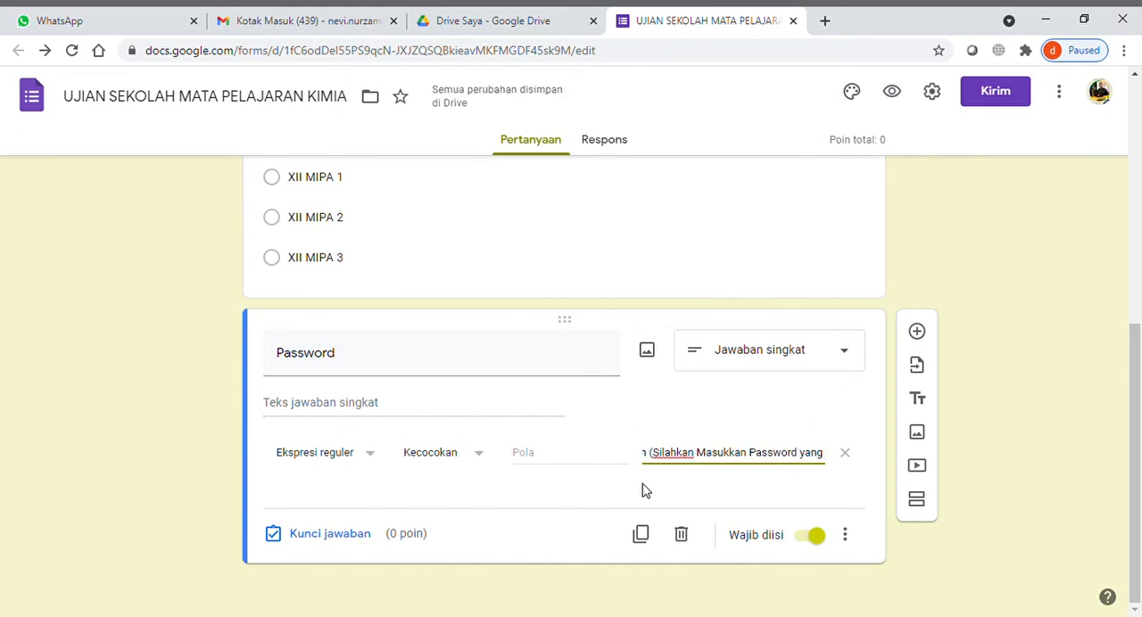
{"action": "type", "text": " Tertera di KArt"}
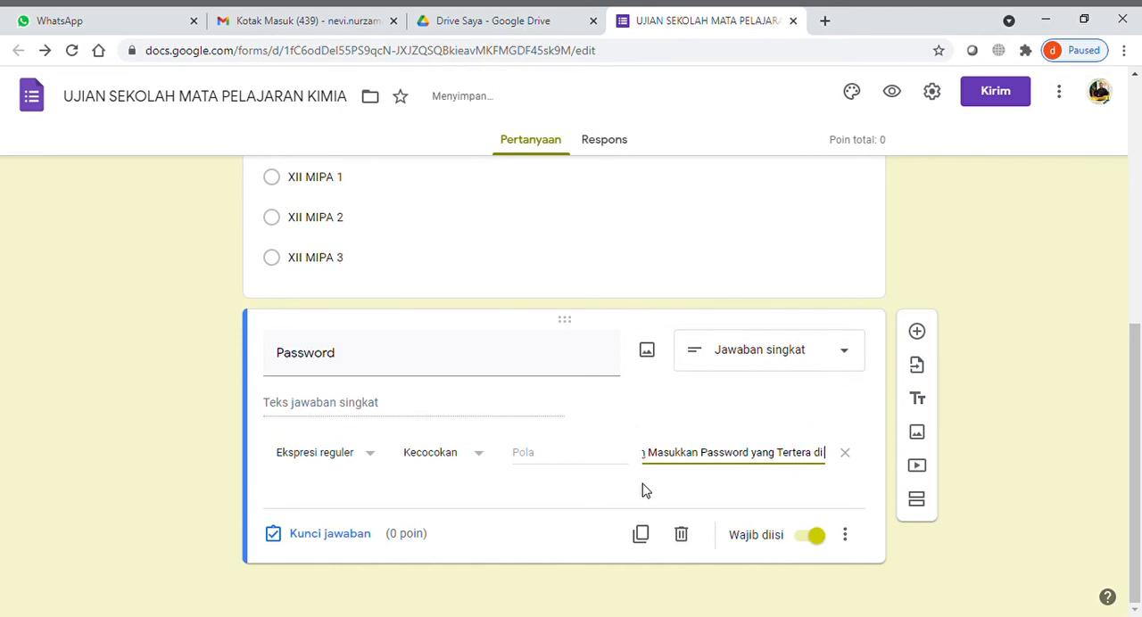
{"action": "key", "text": "BackSpace"}
{"action": "key", "text": "BackSpace"}
{"action": "type", "text": "artu"}
{"action": "key", "text": "BackSpace"}
{"action": "key", "text": "BackSpace"}
{"action": "key", "text": "BackSpace"}
{"action": "key", "text": "BackSpace"}
{"action": "key", "text": "BackSpace"}
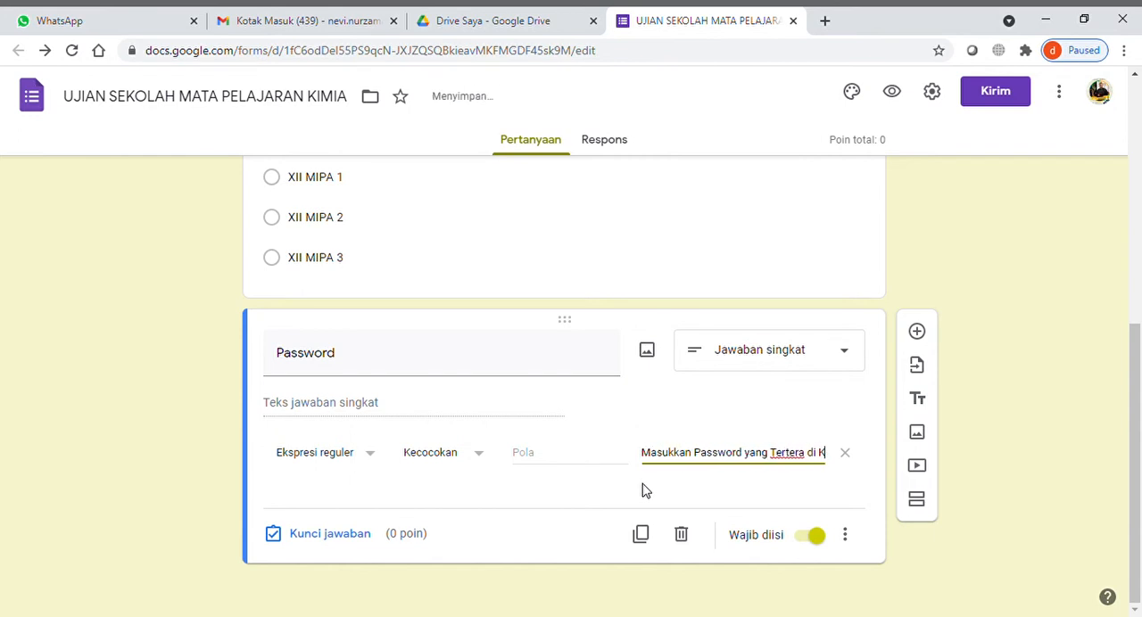
{"action": "type", "text": "artuJian"}
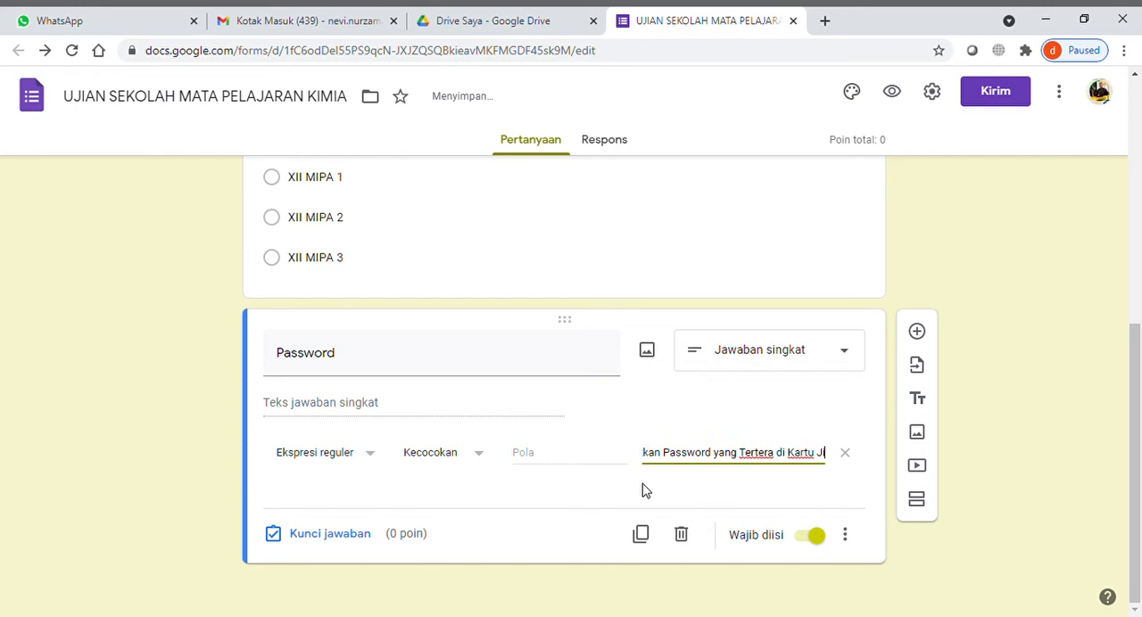
{"action": "key", "text": "BackSpace"}
{"action": "key", "text": "BackSpace"}
{"action": "key", "text": "BackSpace"}
{"action": "key", "text": "BackSpace"}
{"action": "key", "text": "BackSpace"}
{"action": "key", "text": "BackSpace"}
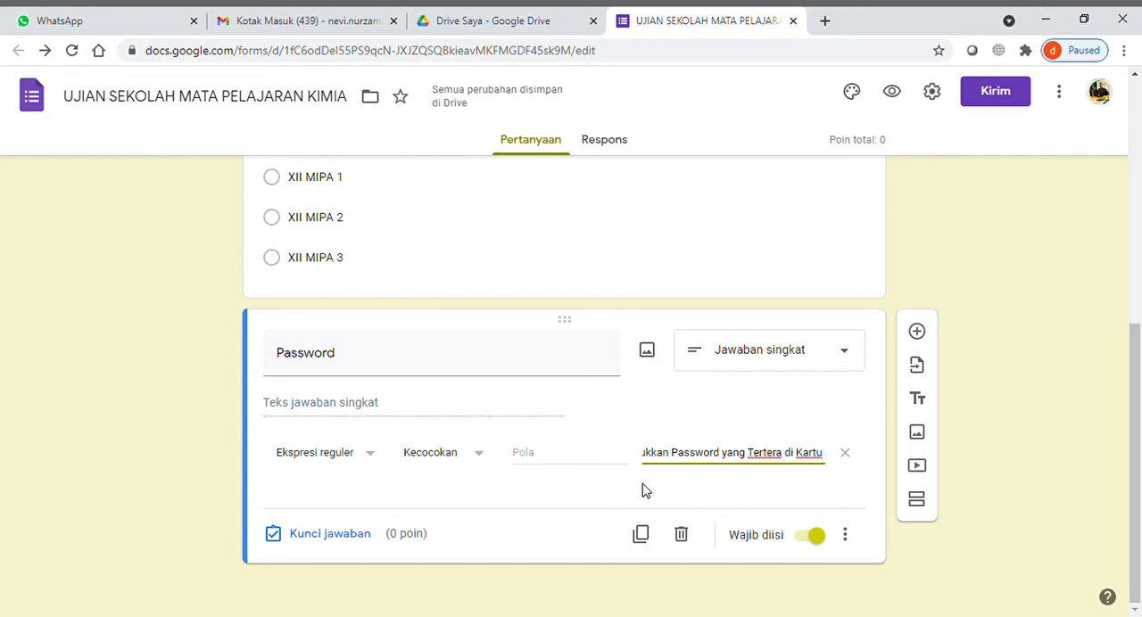
{"action": "type", "text": "Ujian"}
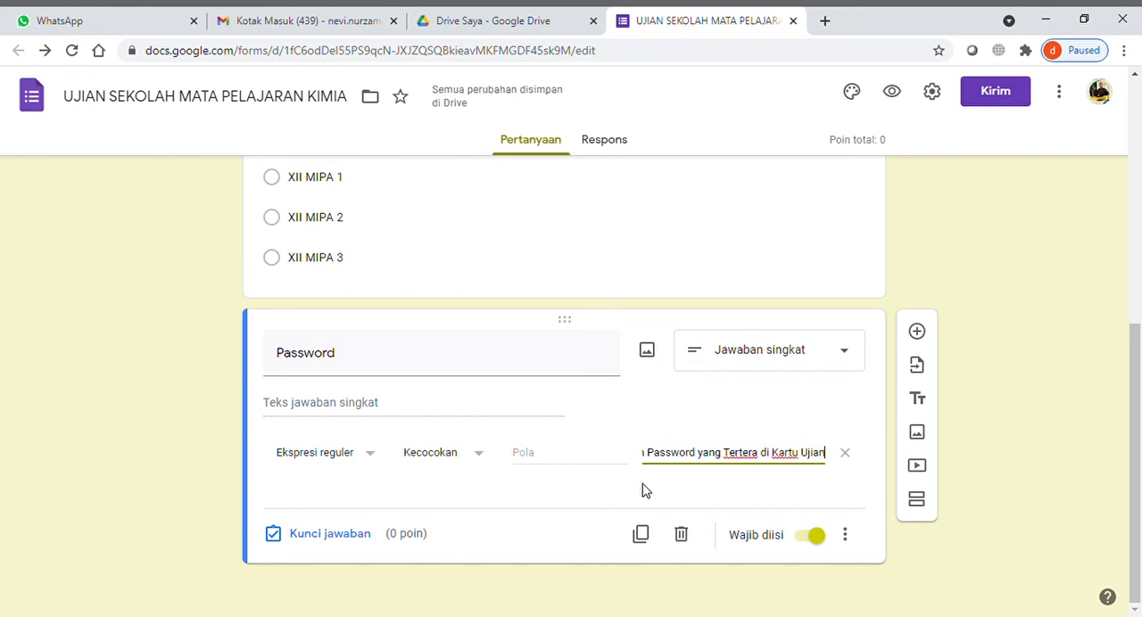
{"action": "type", "text": " Sekolah"}
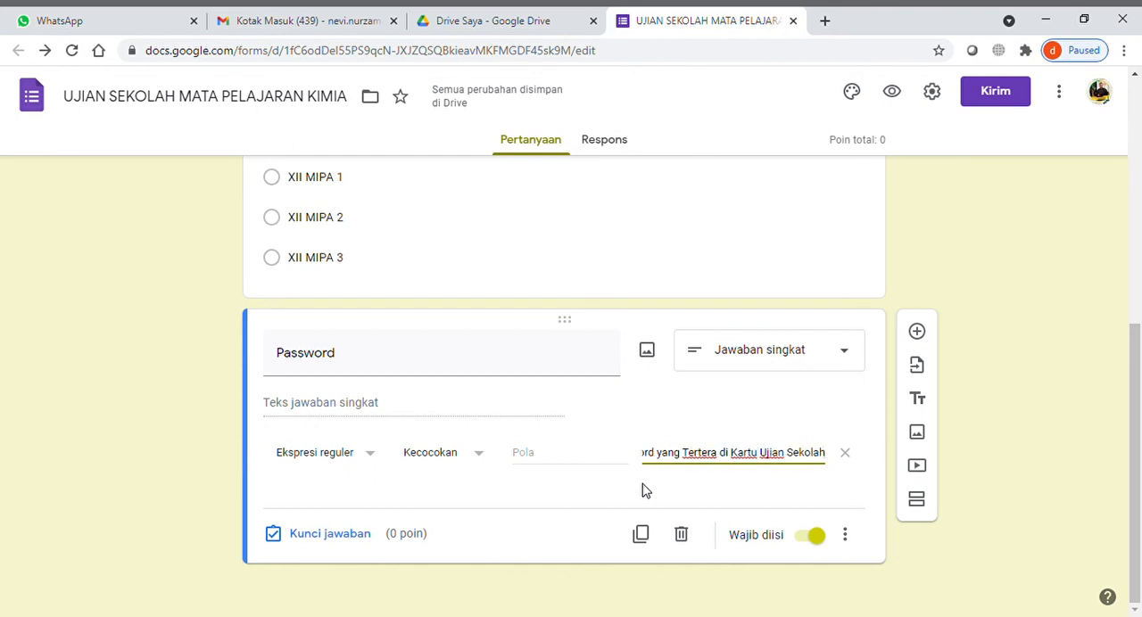
{"action": "type", "text": "!"}
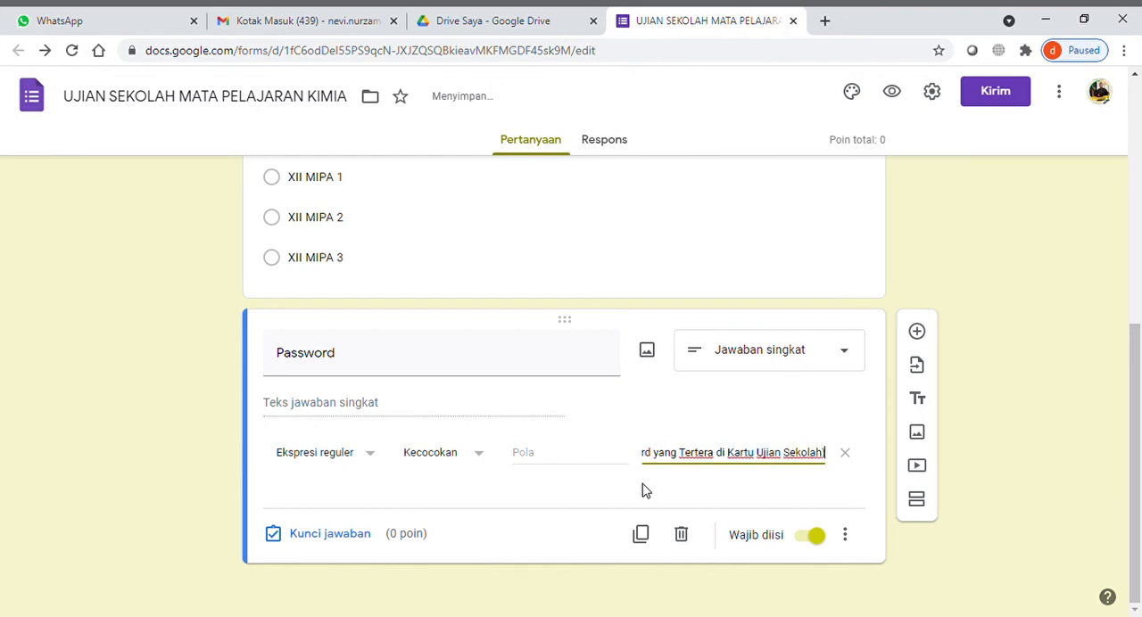
- Paste the list of accepted student passwords into the validation's pattern field (Pola) of the "Password" question
{"action": "left_click", "coordinate": [526, 451]}
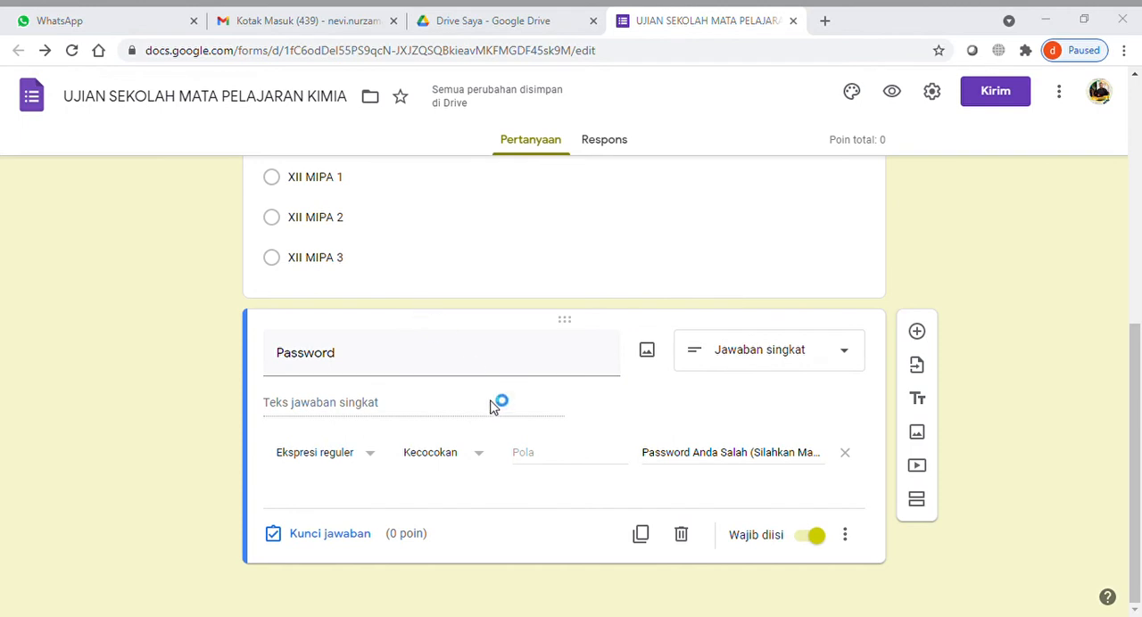
{"action": "left_click", "coordinate": [546, 458]}
{"action": "left_click", "coordinate": [587, 372]}
{"action": "left_click", "coordinate": [587, 372]}
{"action": "left_click", "coordinate": [536, 455]}
{"action": "key", "text": "ctrl+v"}
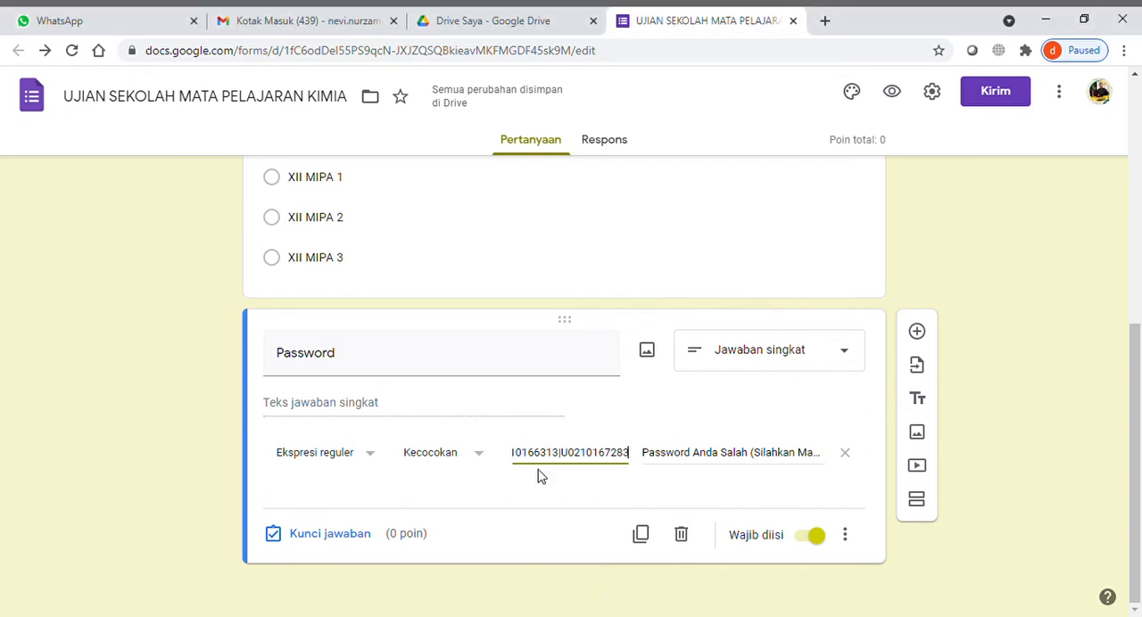
{"action": "left_click", "coordinate": [536, 502]}
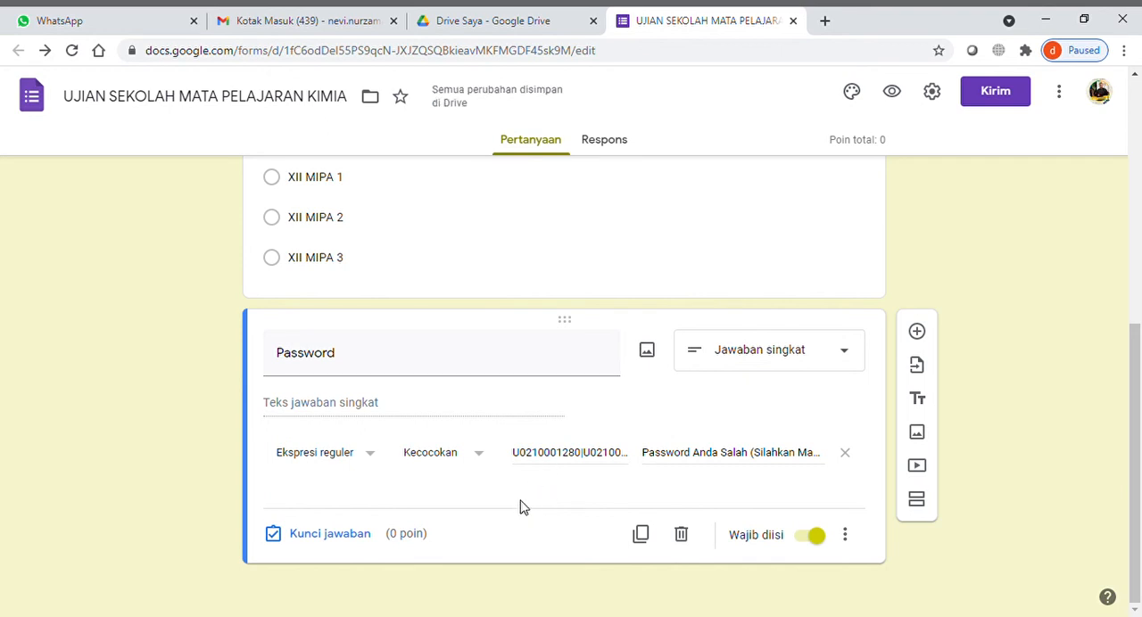
{"action": "scroll", "coordinate": [523, 507], "scroll_direction": "up", "scroll_amount": 5}
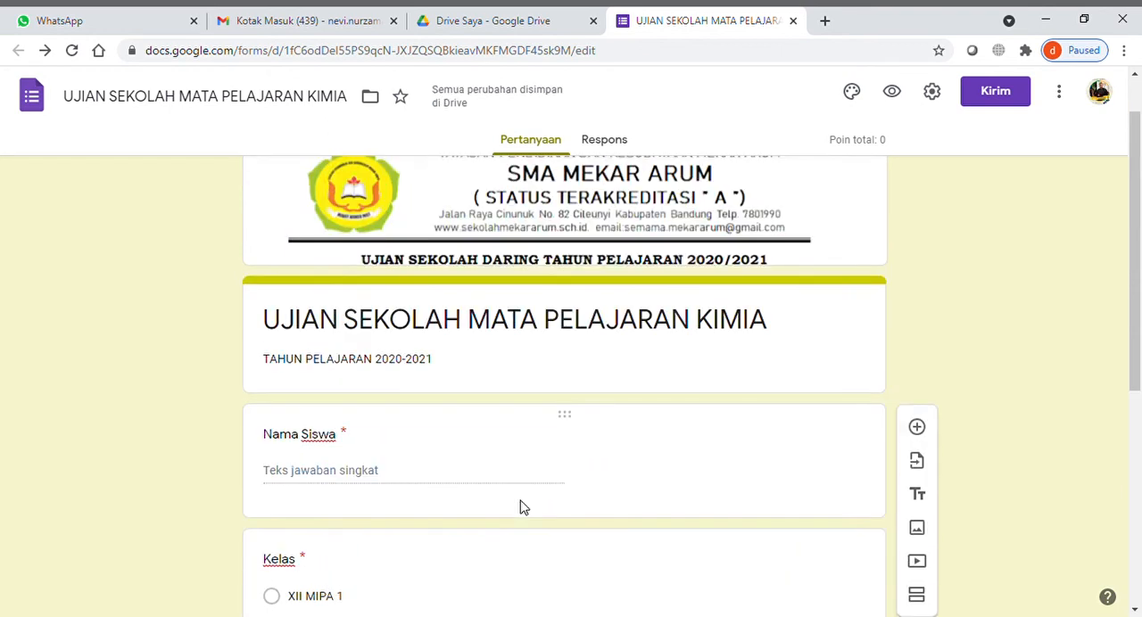
- Add a new section after the "Password" question and title it "Soal PG Ujian Sekolah Mata Pelajaran Kimia"
{"action": "scroll", "coordinate": [525, 506], "scroll_direction": "down", "scroll_amount": 2}
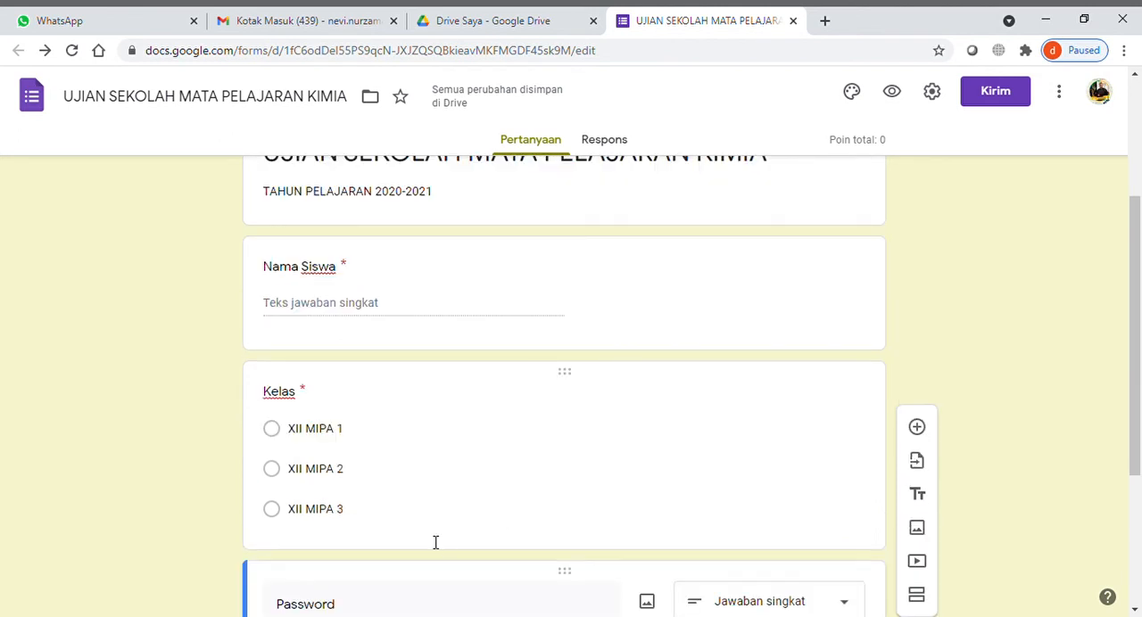
{"action": "scroll", "coordinate": [435, 541], "scroll_direction": "down", "scroll_amount": 2}
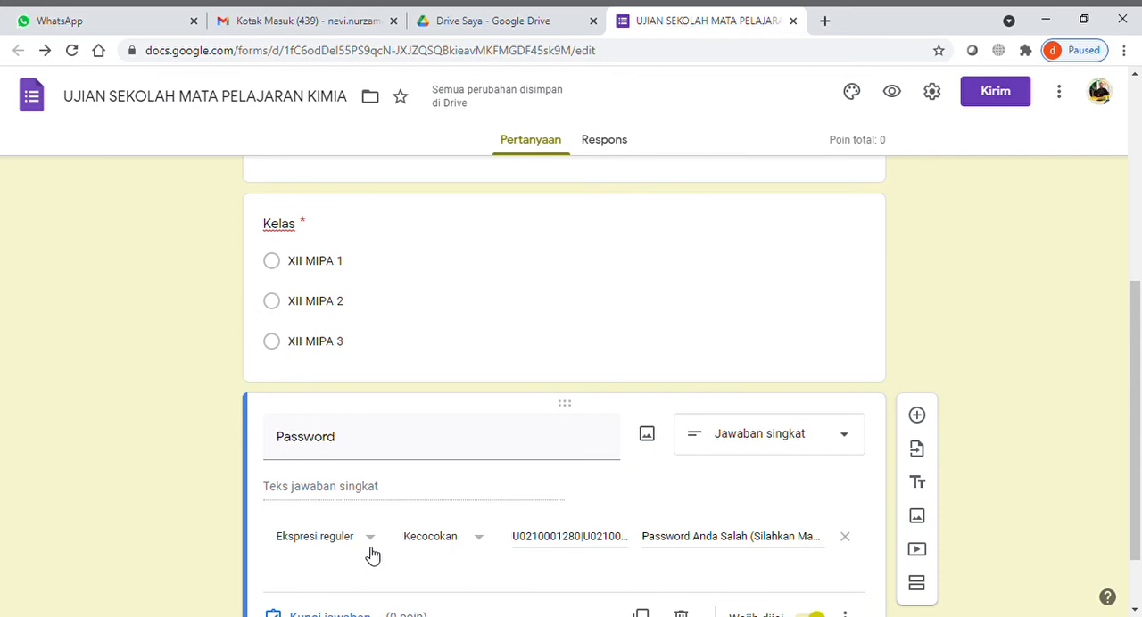
{"action": "scroll", "coordinate": [373, 555], "scroll_direction": "down", "scroll_amount": 1}
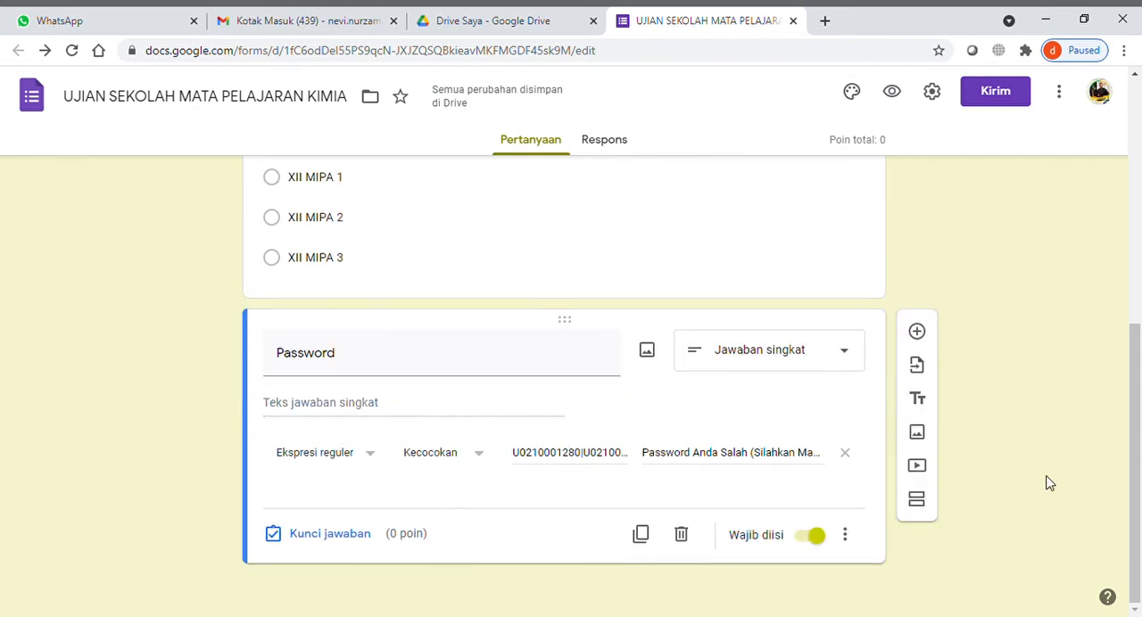
{"action": "left_click", "coordinate": [918, 504]}
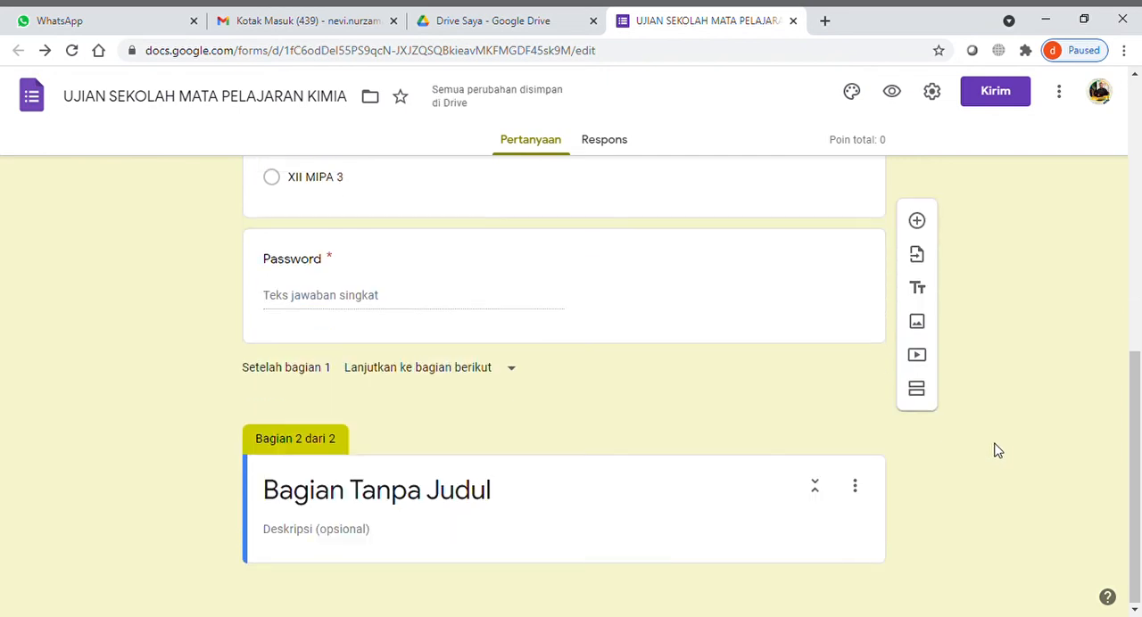
{"action": "left_click", "coordinate": [394, 504]}
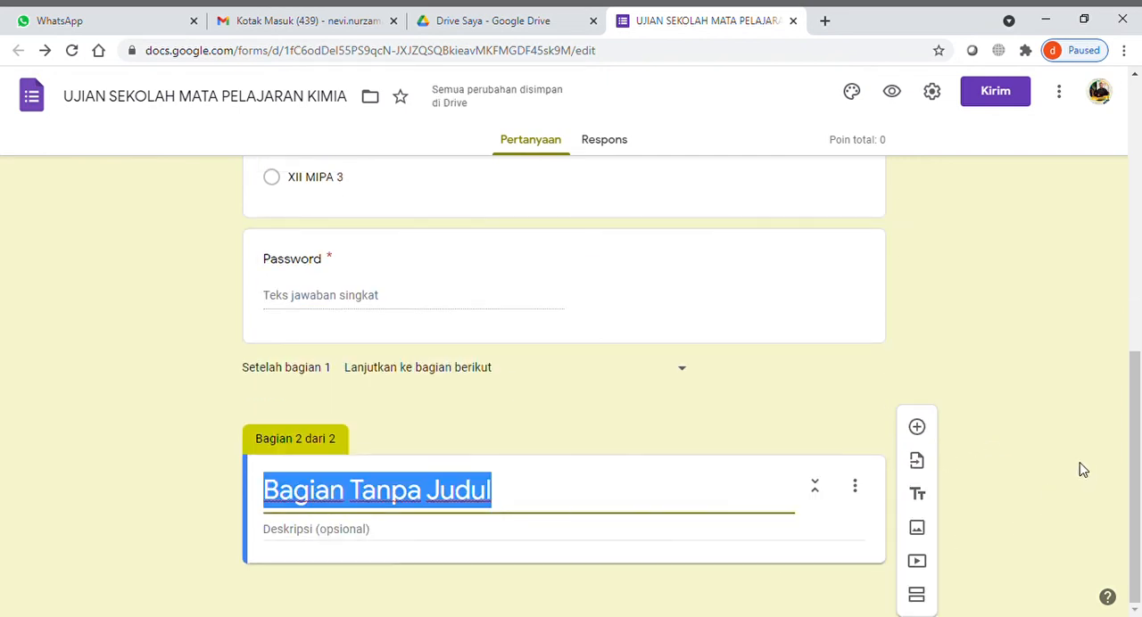
{"action": "type", "text": "Soal "}
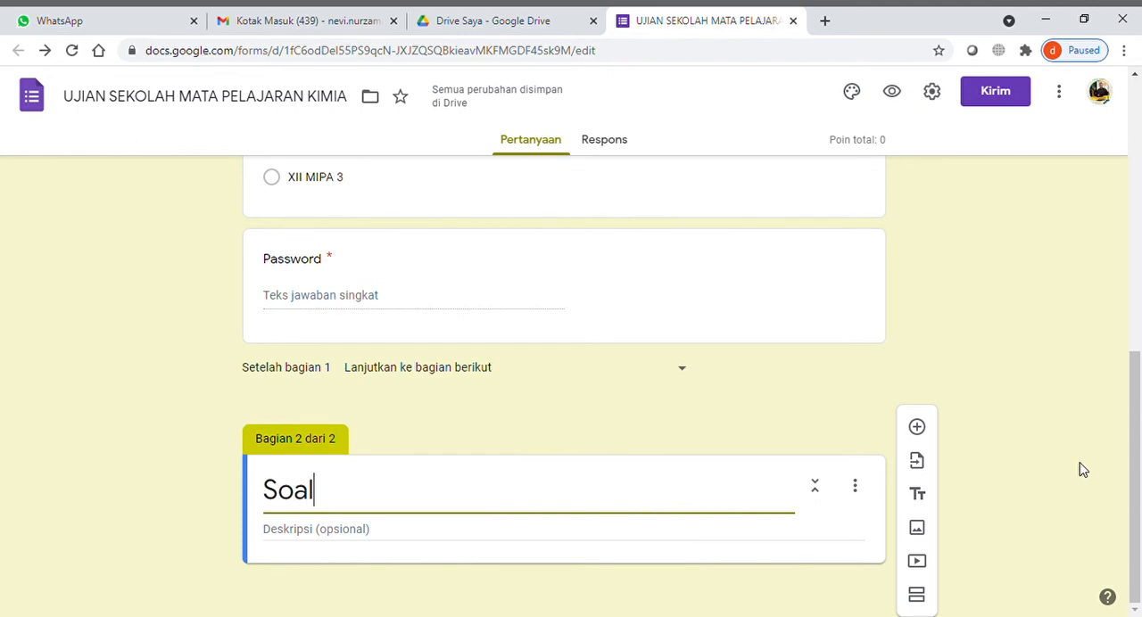
{"action": "type", "text": "PG "}
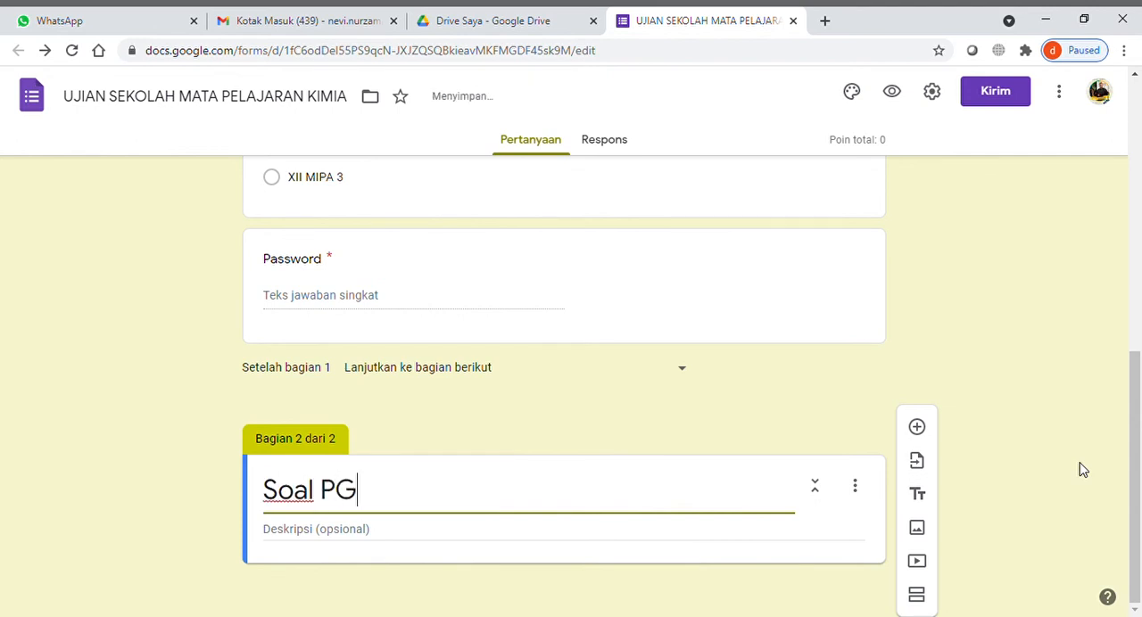
{"action": "type", "text": "Ujian"}
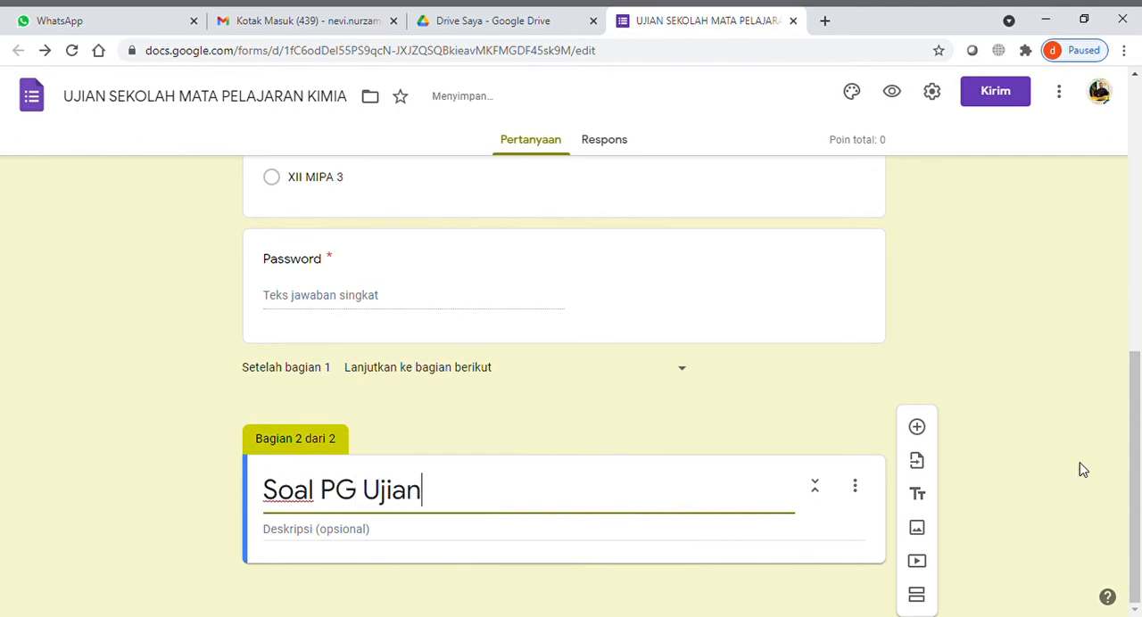
{"action": "type", "text": " Sekolah "}
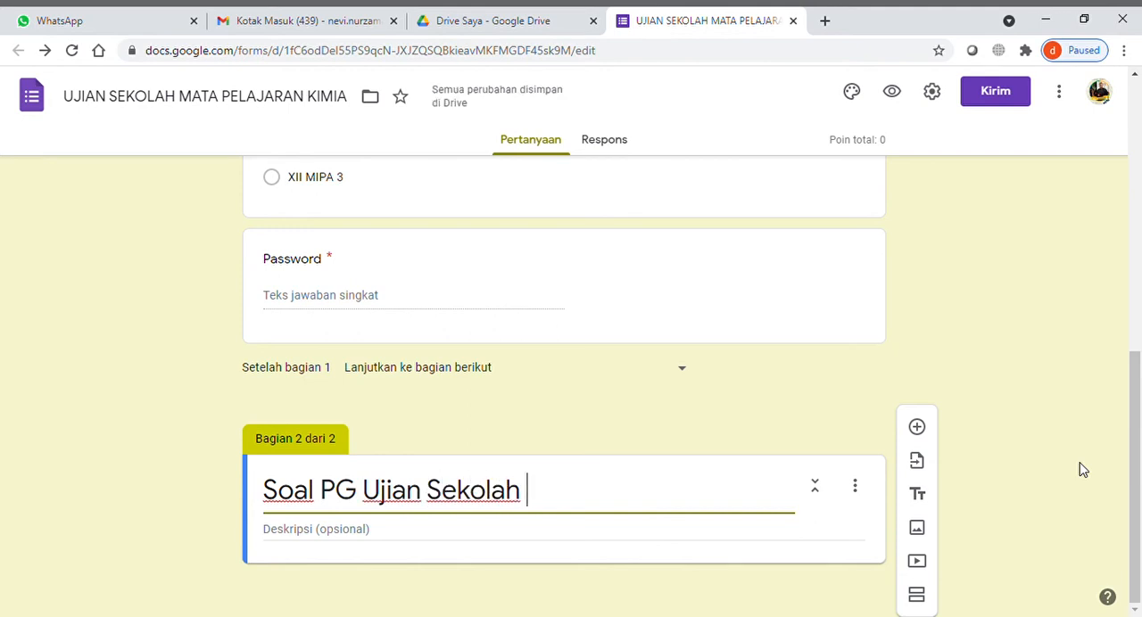
{"action": "type", "text": "Mata Pela"}
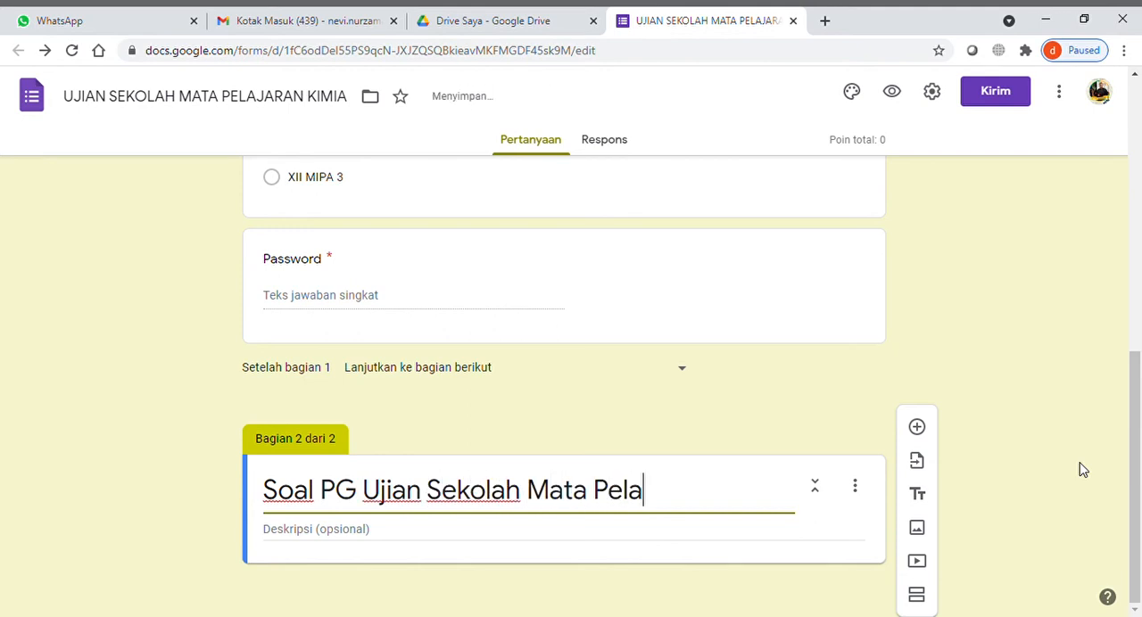
{"action": "type", "text": "jaran Kimia"}
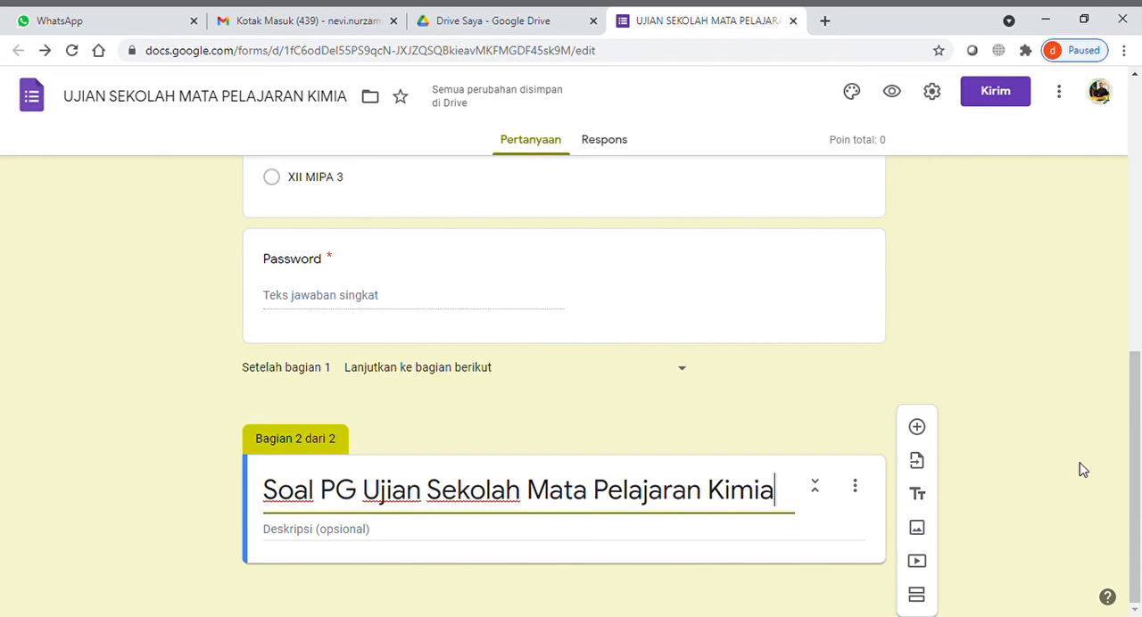
- Set the second section's description to "Jawabalah pertanyaan dengan tepat dan kerjakanlah secara jujur dengan diawali doa."
{"action": "left_click", "coordinate": [413, 534]}
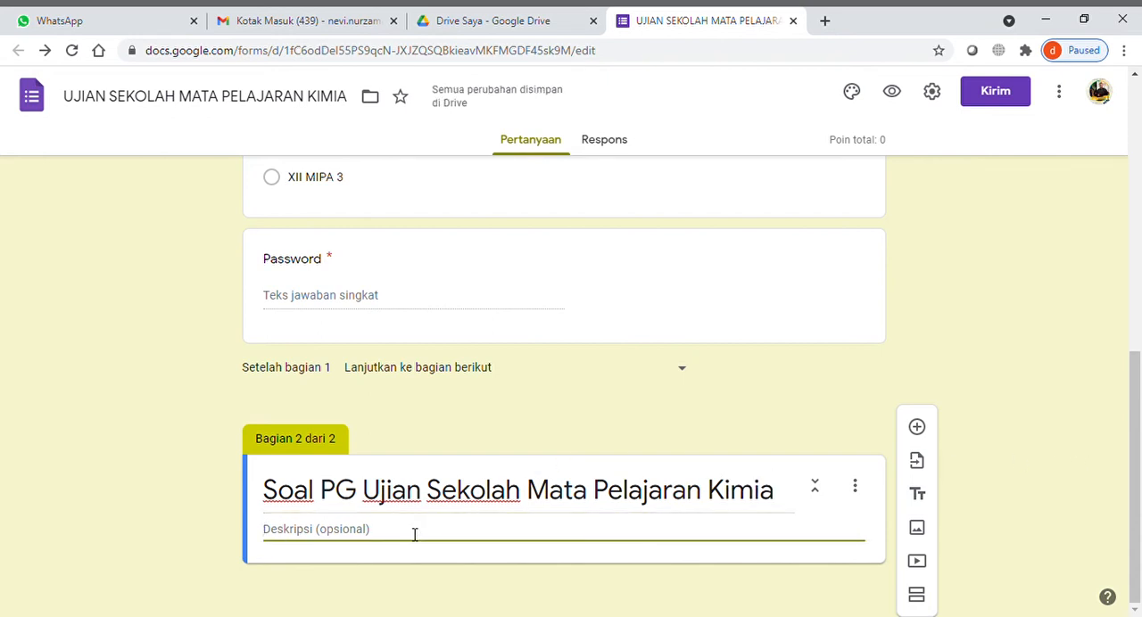
{"action": "type", "text": "Jawabala"}
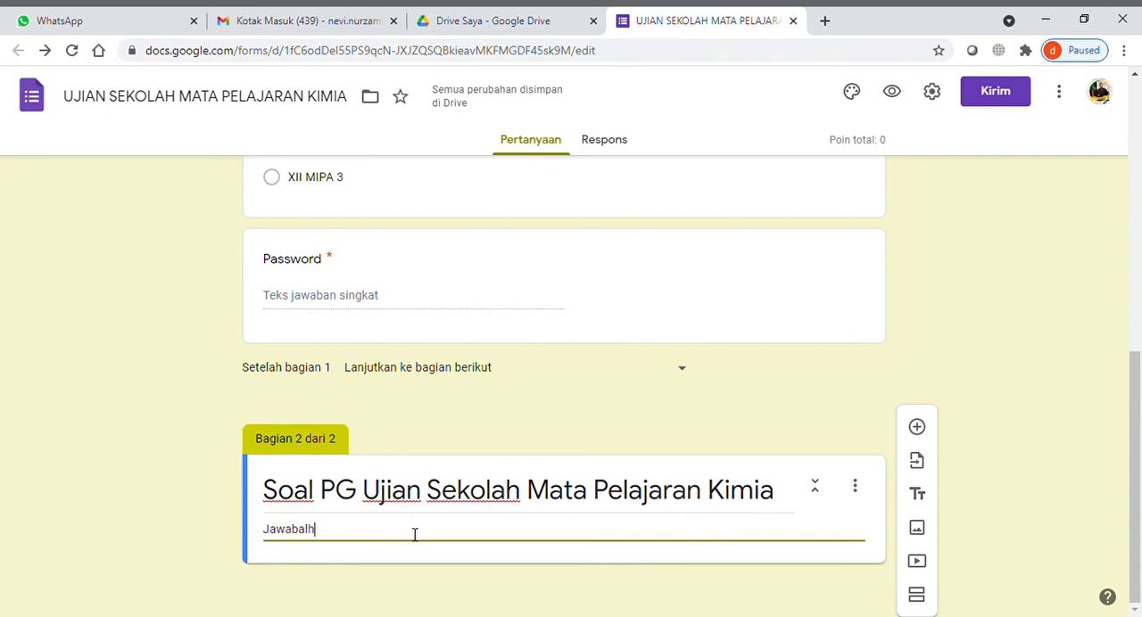
{"action": "type", "text": "h pert"}
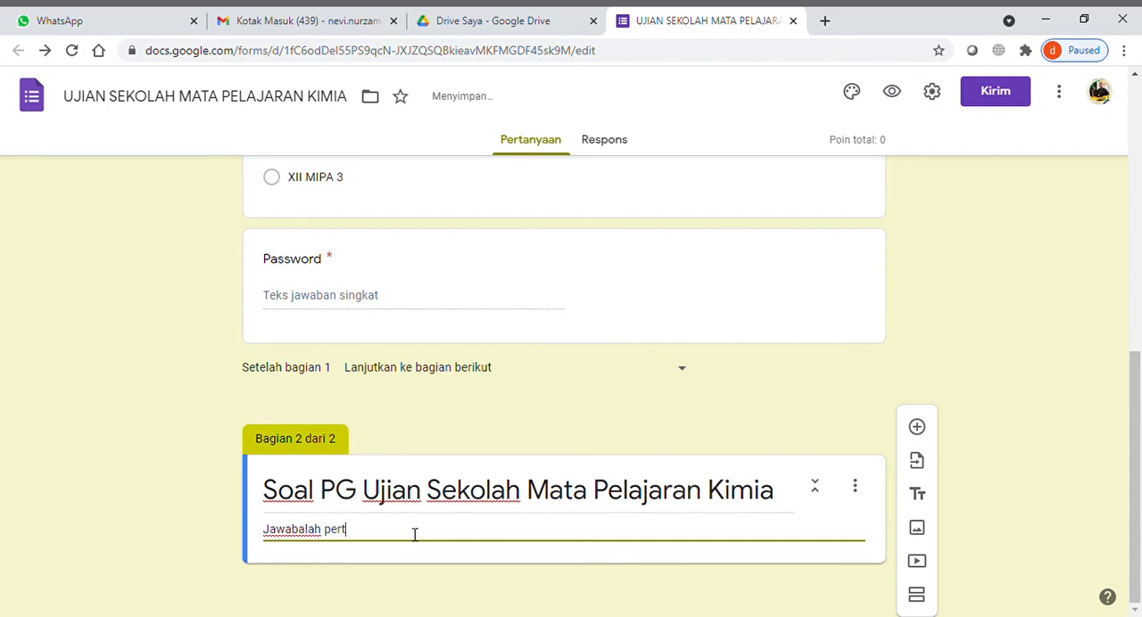
{"action": "type", "text": "anyaan deng"}
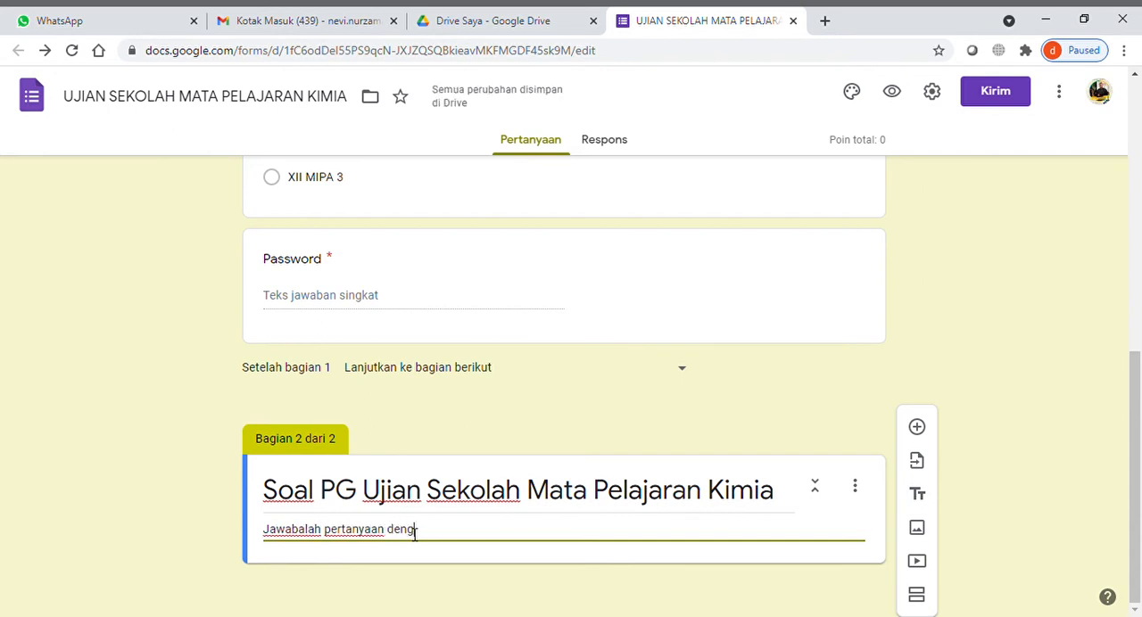
{"action": "type", "text": "an tepat dan"}
{"action": "key", "text": "BackSpace"}
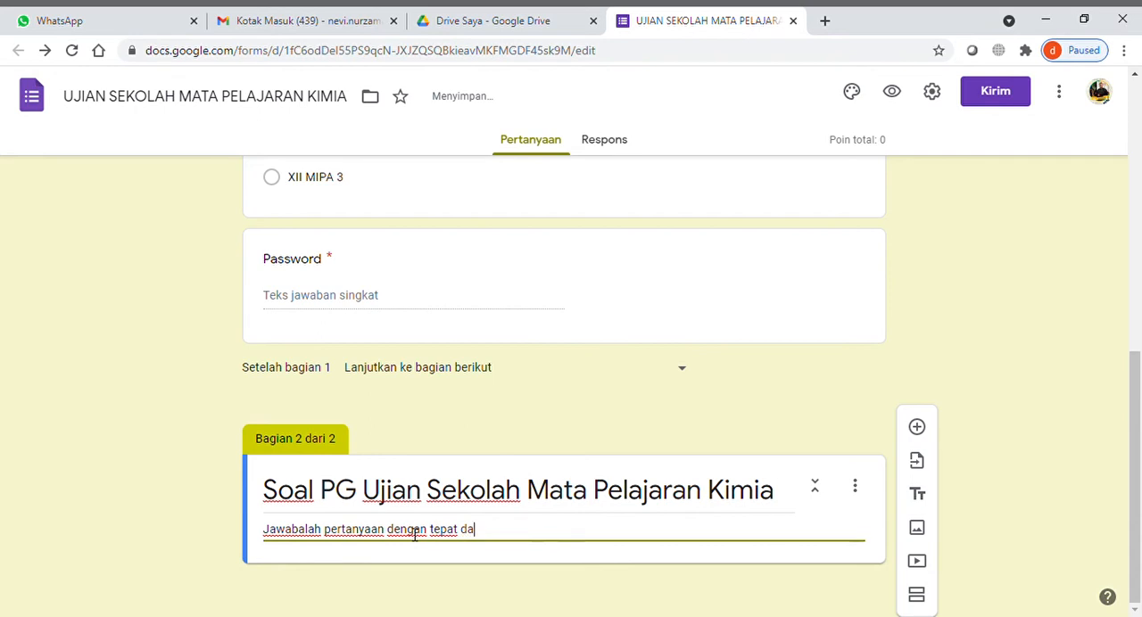
{"action": "type", "text": "n kerjakala"}
{"action": "key", "text": "BackSpace"}
{"action": "key", "text": "BackSpace"}
{"action": "type", "text": "nlah secara jujur"}
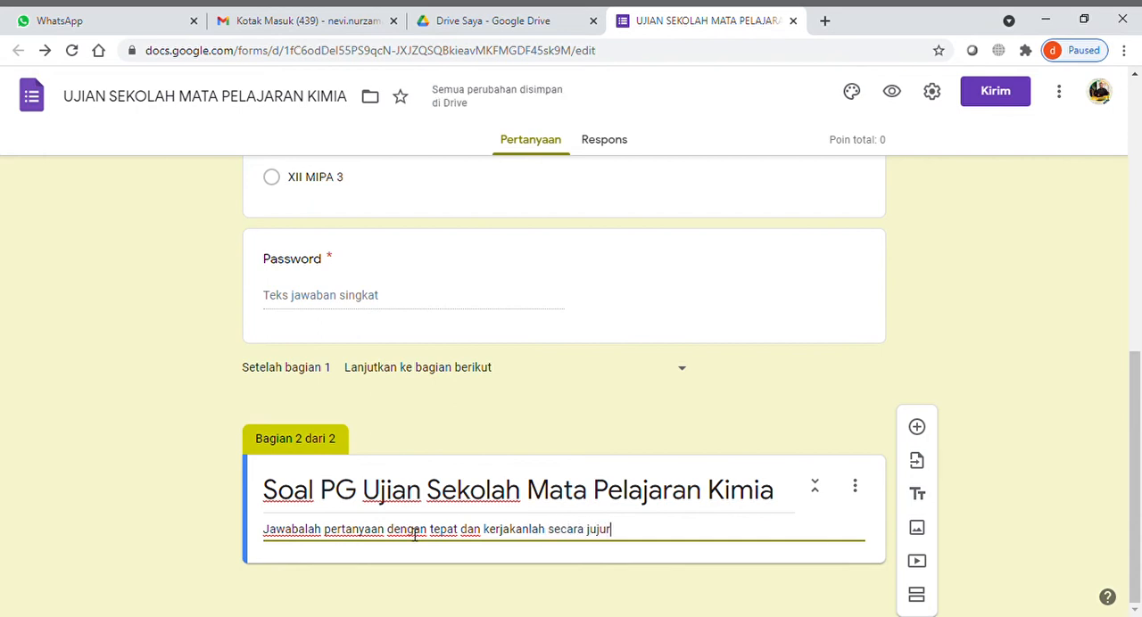
{"action": "type", "text": " dengan diawali "}
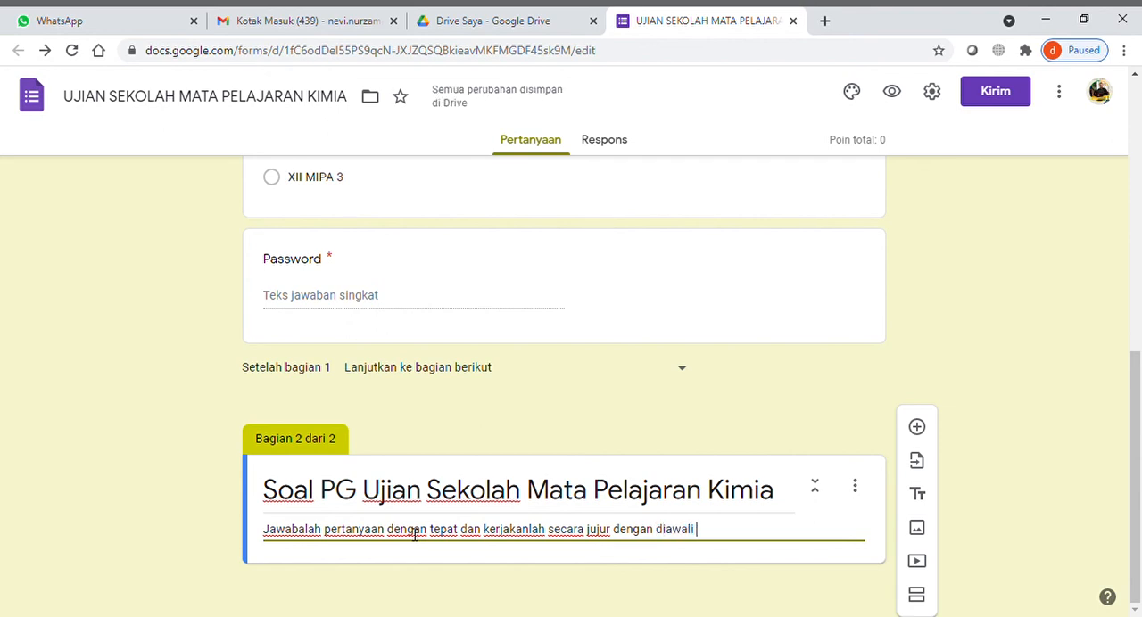
{"action": "type", "text": "bacaa"}
{"action": "key", "text": "BackSpace"}
{"action": "key", "text": "BackSpace"}
{"action": "key", "text": "BackSpace"}
{"action": "key", "text": "BackSpace"}
{"action": "key", "text": "BackSpace"}
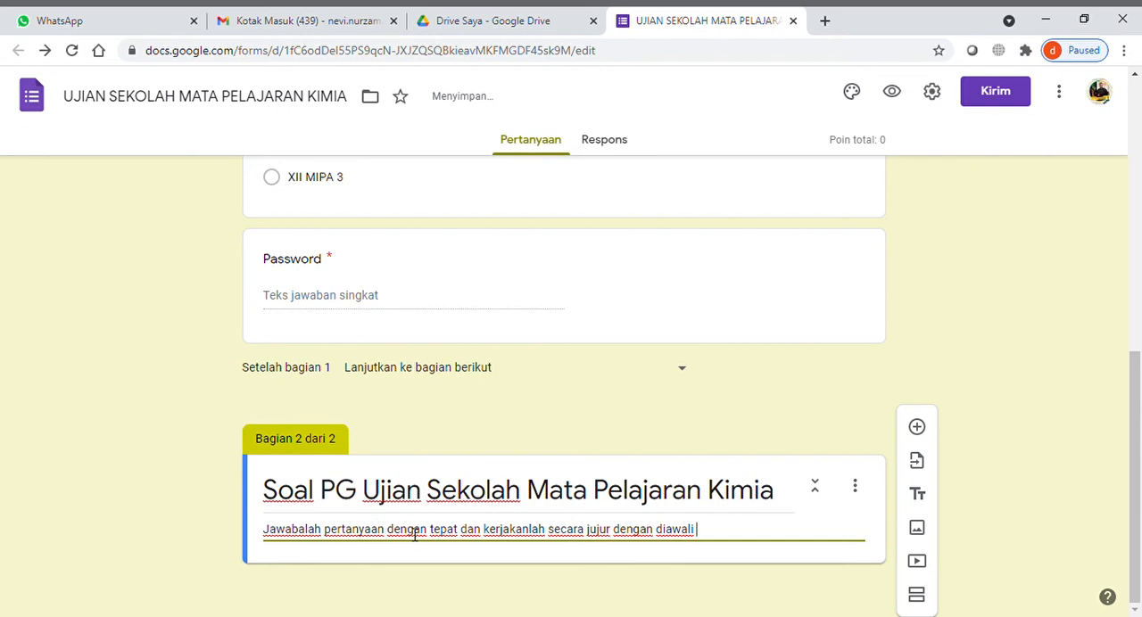
{"action": "type", "text": "doa."}
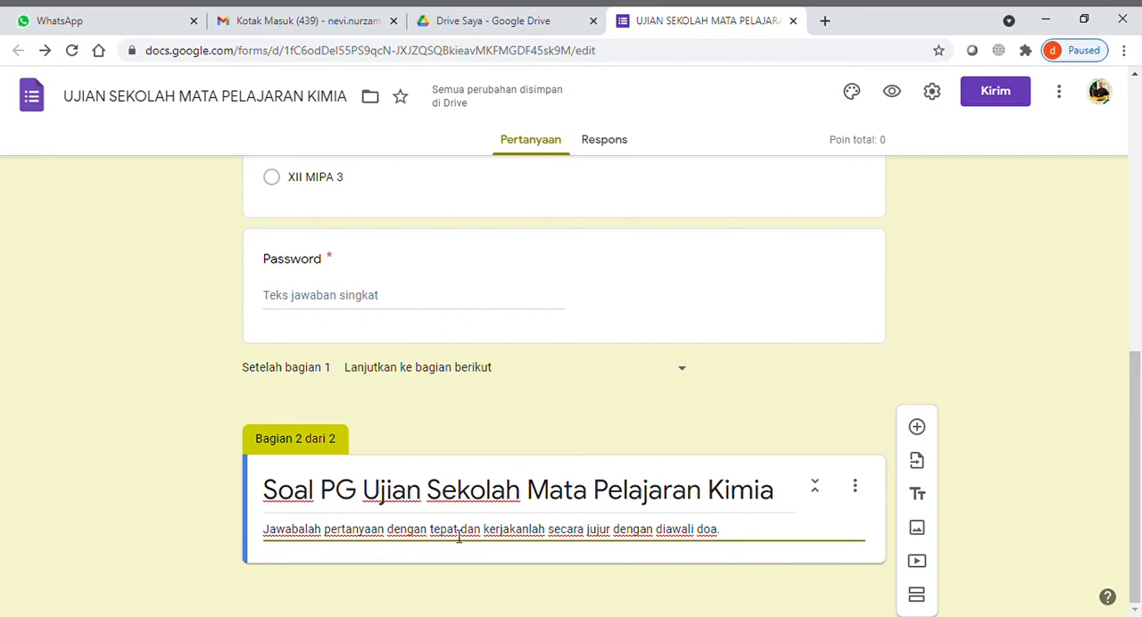
- Add a multiple-choice question (Pilihan ganda) to the second section and make it required (Wajib diisi)
{"action": "scroll", "coordinate": [459, 536], "scroll_direction": "up", "scroll_amount": 2}
{"action": "scroll", "coordinate": [458, 536], "scroll_direction": "down", "scroll_amount": 2}
{"action": "scroll", "coordinate": [459, 536], "scroll_direction": "up", "scroll_amount": 6}
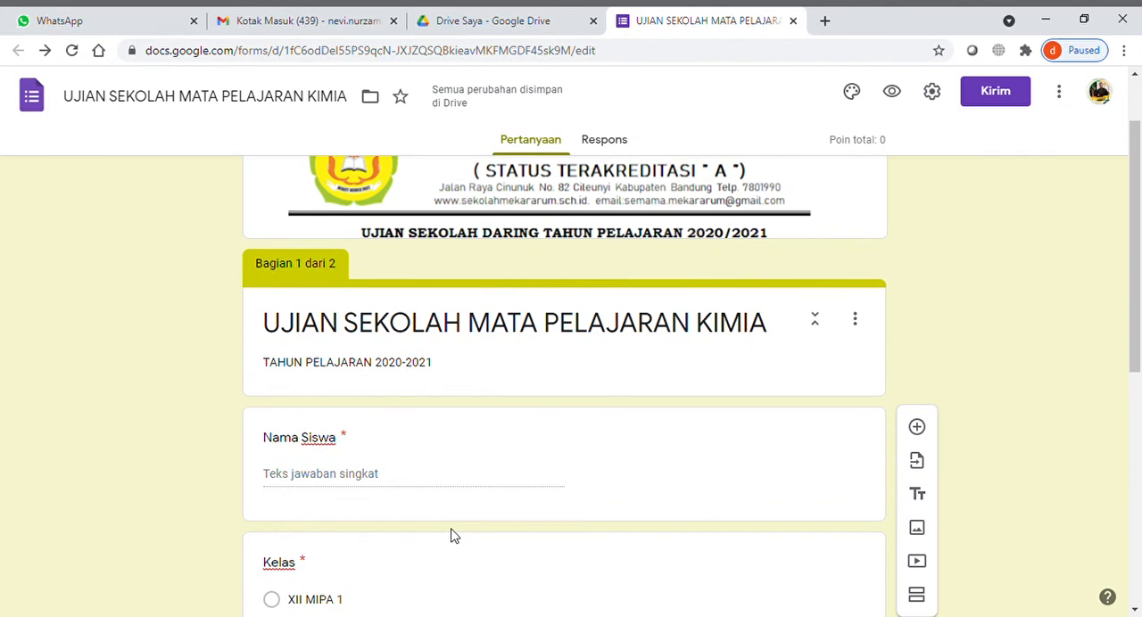
{"action": "scroll", "coordinate": [452, 535], "scroll_direction": "down", "scroll_amount": 6}
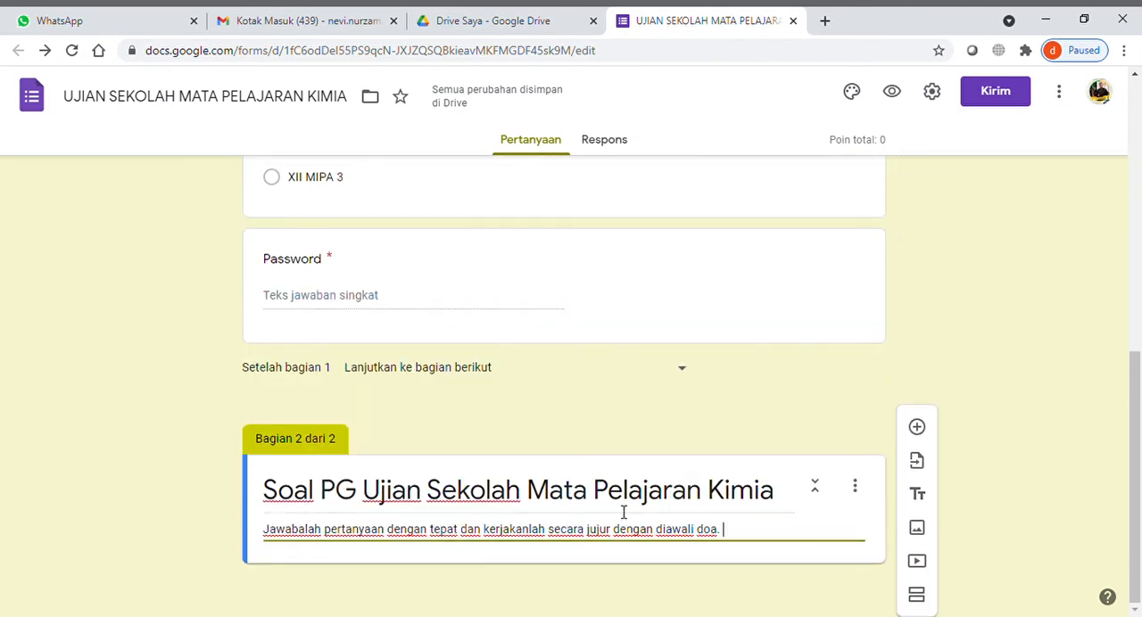
{"action": "left_click", "coordinate": [918, 429]}
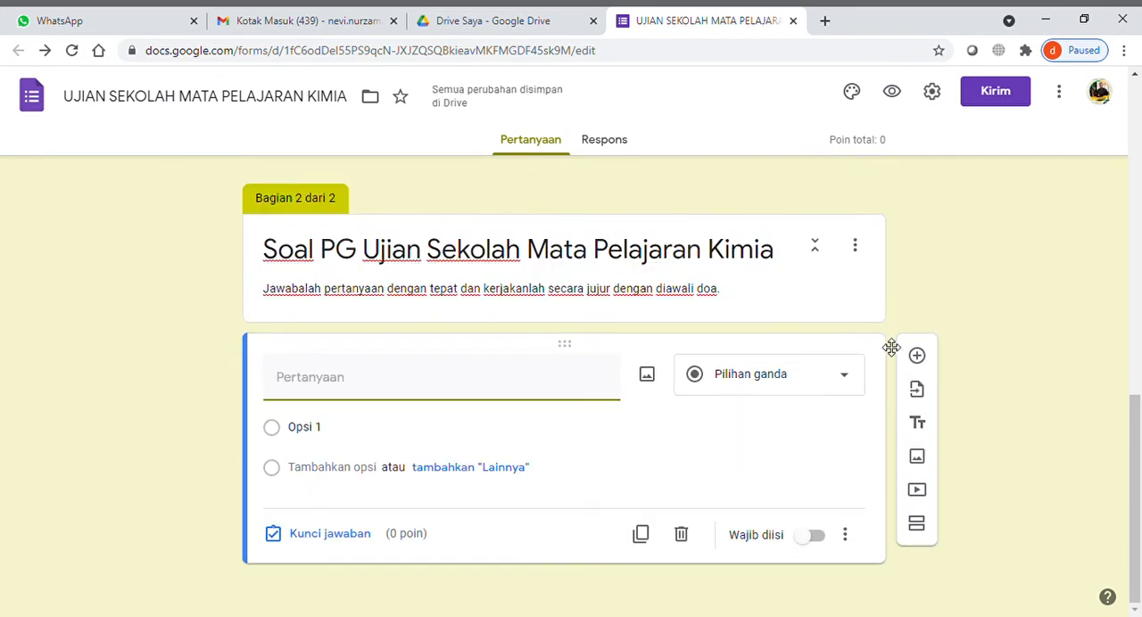
{"action": "left_click", "coordinate": [809, 540]}
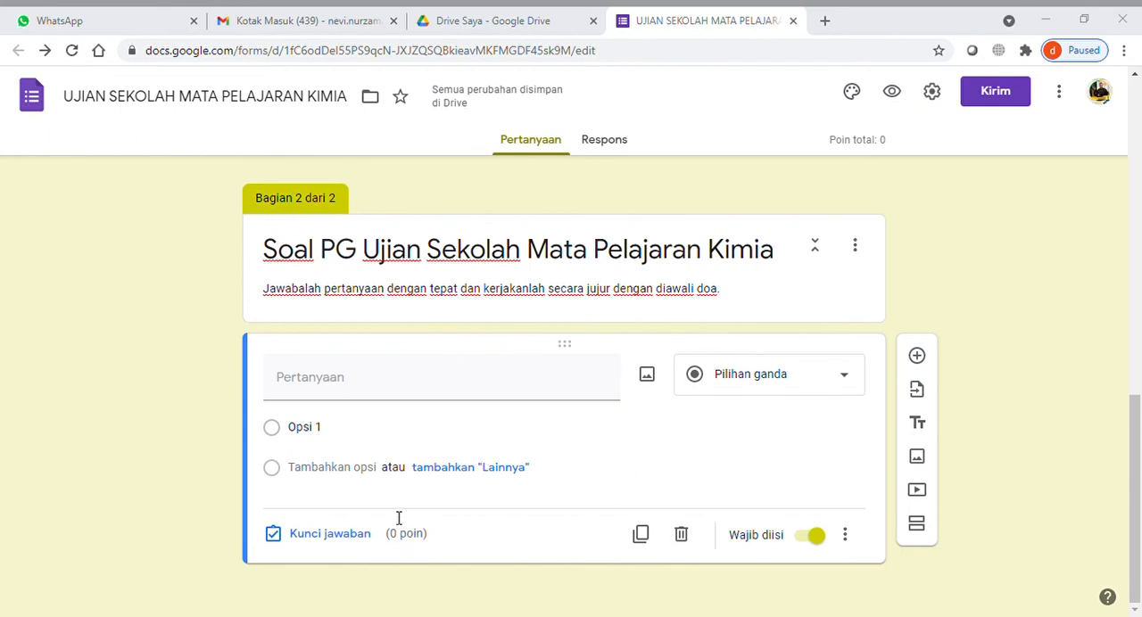
- Upload the picture of the ammonia gas collection problem from the computer into the new question
{"action": "left_click", "coordinate": [660, 374]}
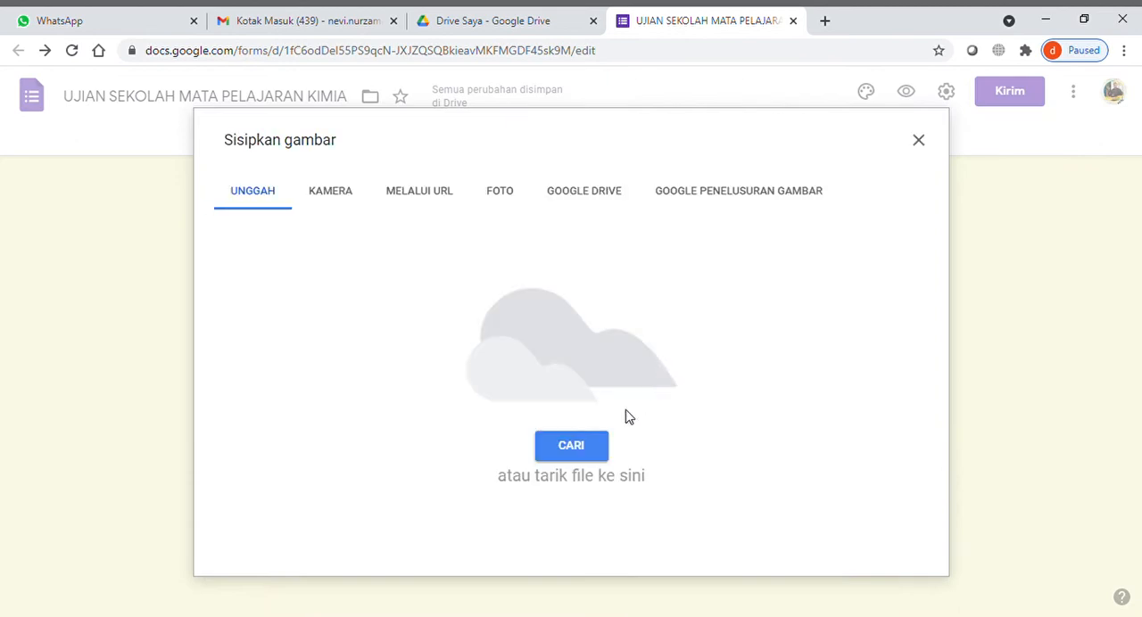
{"action": "left_click", "coordinate": [599, 445]}
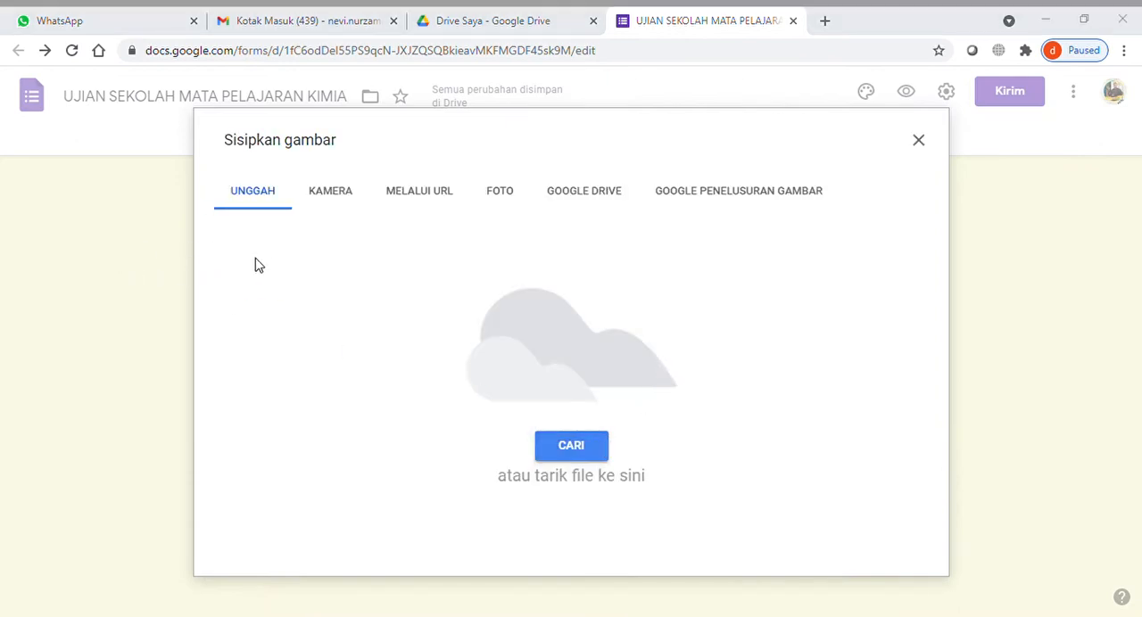
{"action": "left_click", "coordinate": [436, 388]}
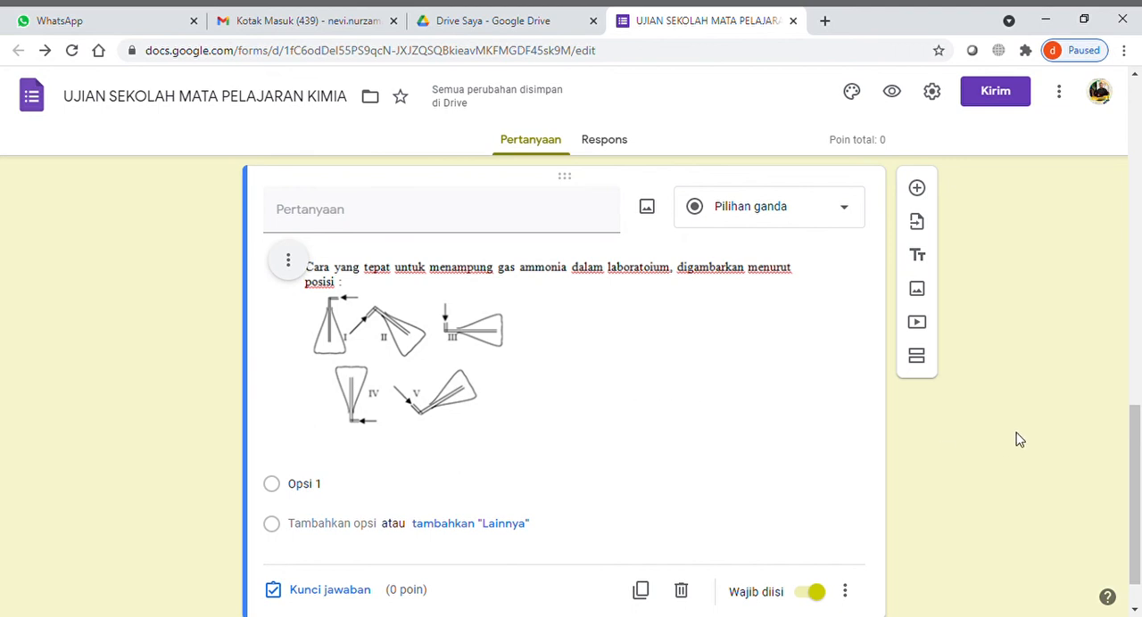
- Enter "A. I", "B. II" and "C. III" as the first three answer options of the ammonia gas question
{"action": "scroll", "coordinate": [1019, 440], "scroll_direction": "down", "scroll_amount": 1}
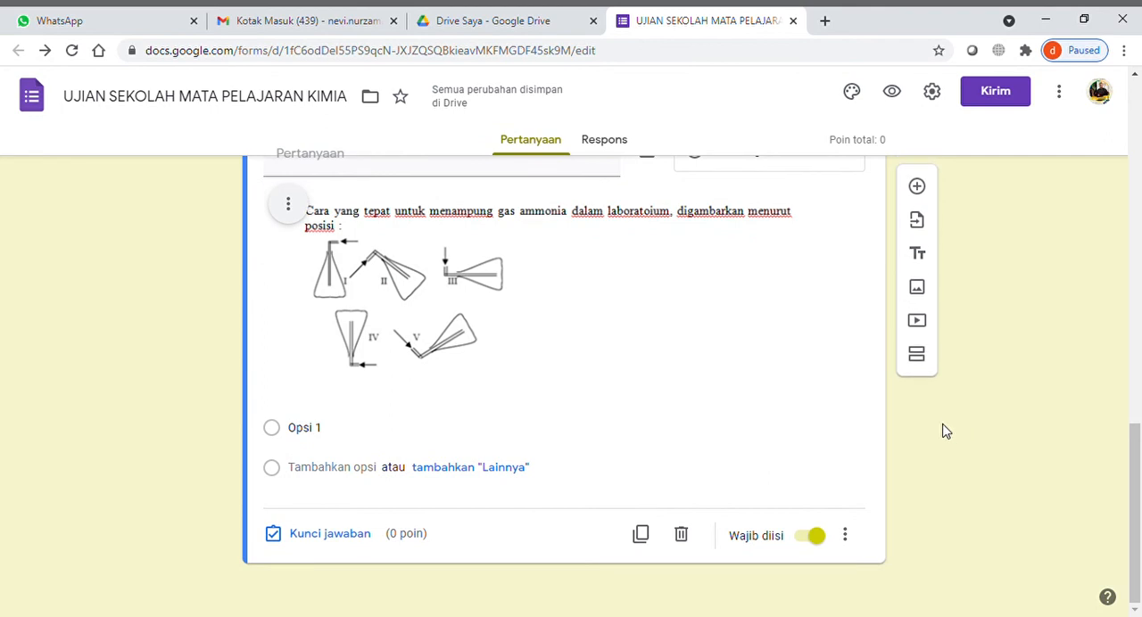
{"action": "left_click", "coordinate": [358, 436]}
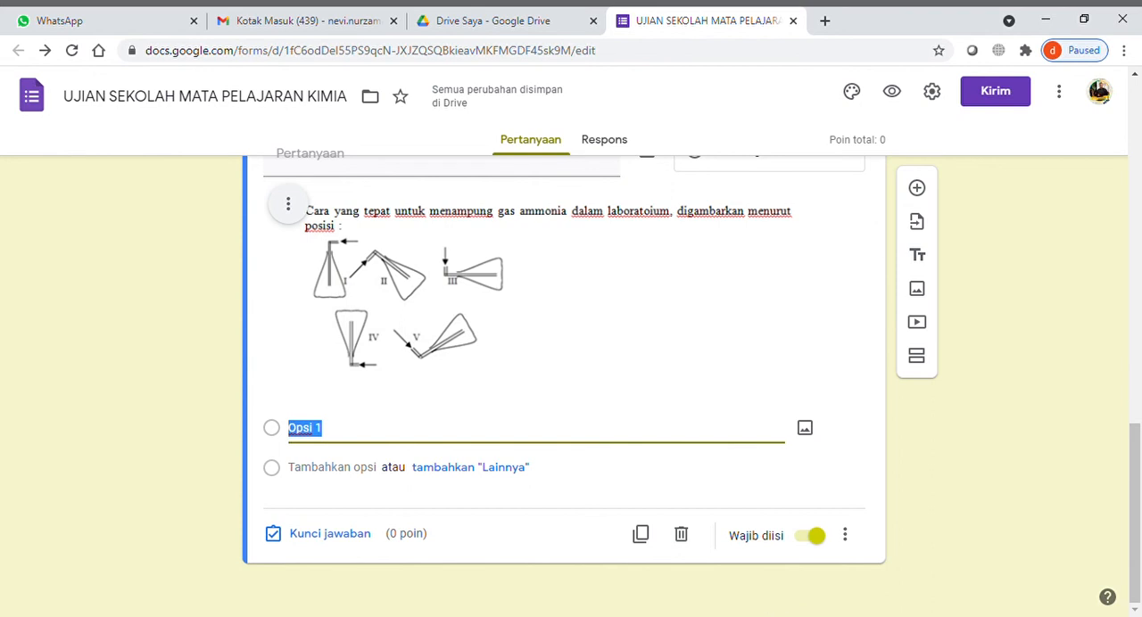
{"action": "key", "text": "alt+Tab"}
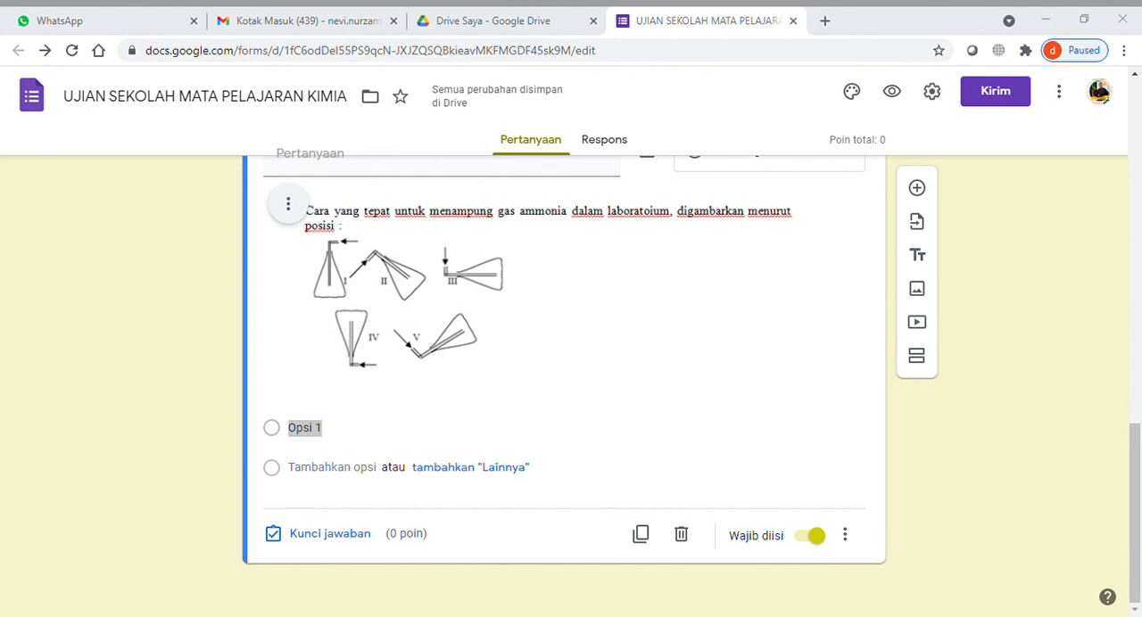
{"action": "key", "text": "alt+Tab"}
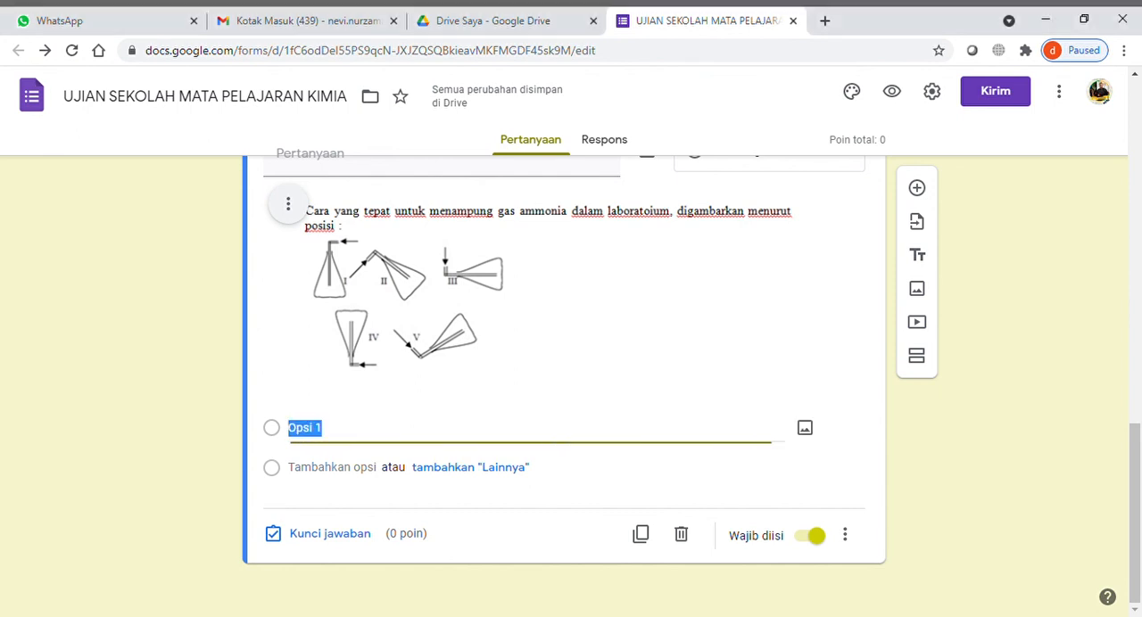
{"action": "type", "text": "A. "}
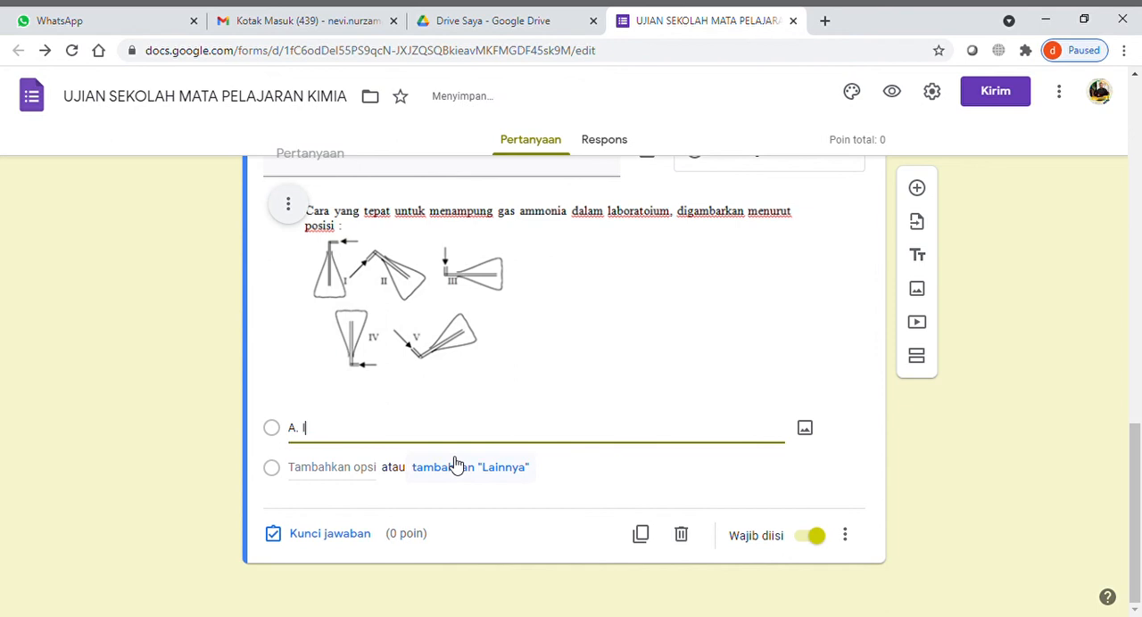
{"action": "type", "text": "I"}
{"action": "left_click", "coordinate": [342, 469]}
{"action": "type", "text": "B. II"}
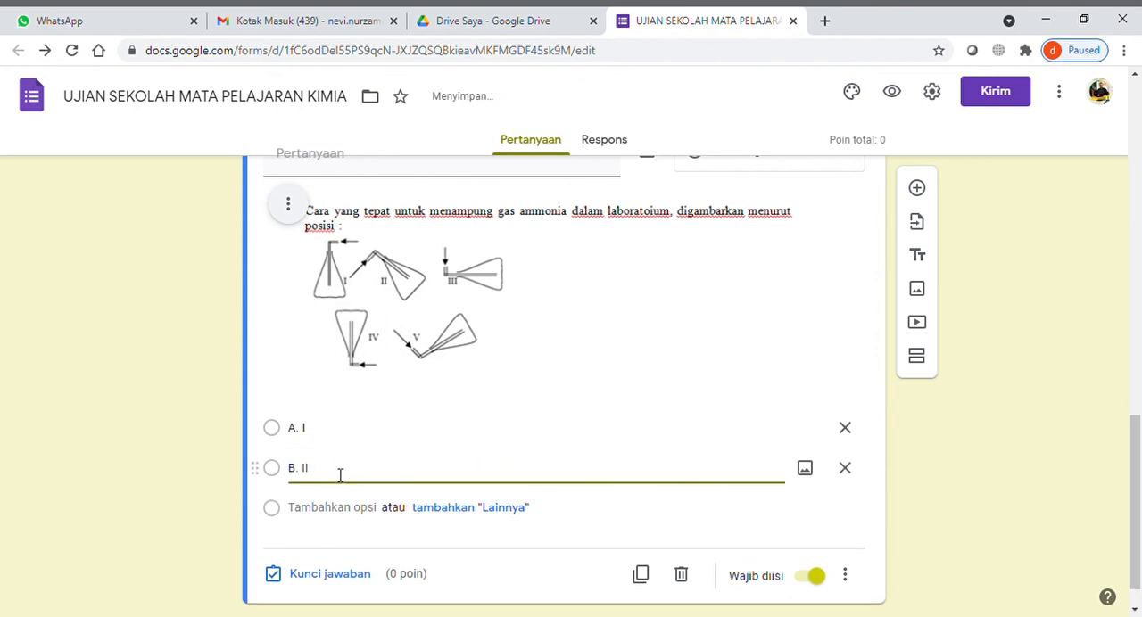
{"action": "left_click", "coordinate": [339, 508]}
{"action": "type", "text": "C. "}
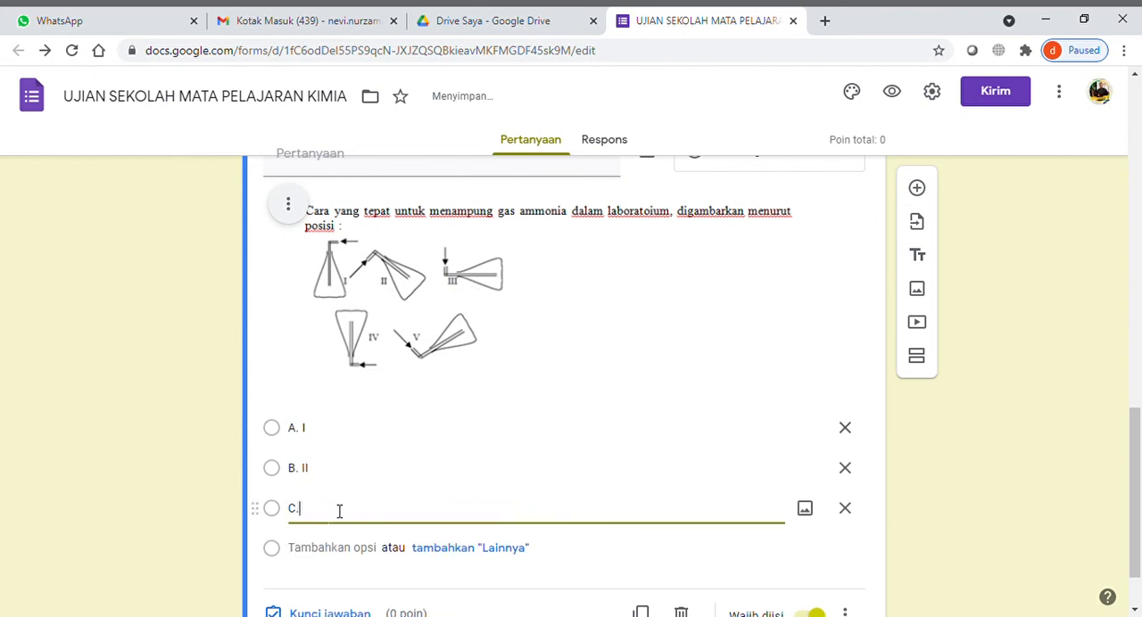
{"action": "type", "text": "III"}
- Add "D. IV" and "E. V" as the fourth and fifth answer options of the ammonia gas question
{"action": "left_click", "coordinate": [363, 548]}
{"action": "scroll", "coordinate": [396, 509], "scroll_direction": "down", "scroll_amount": 1}
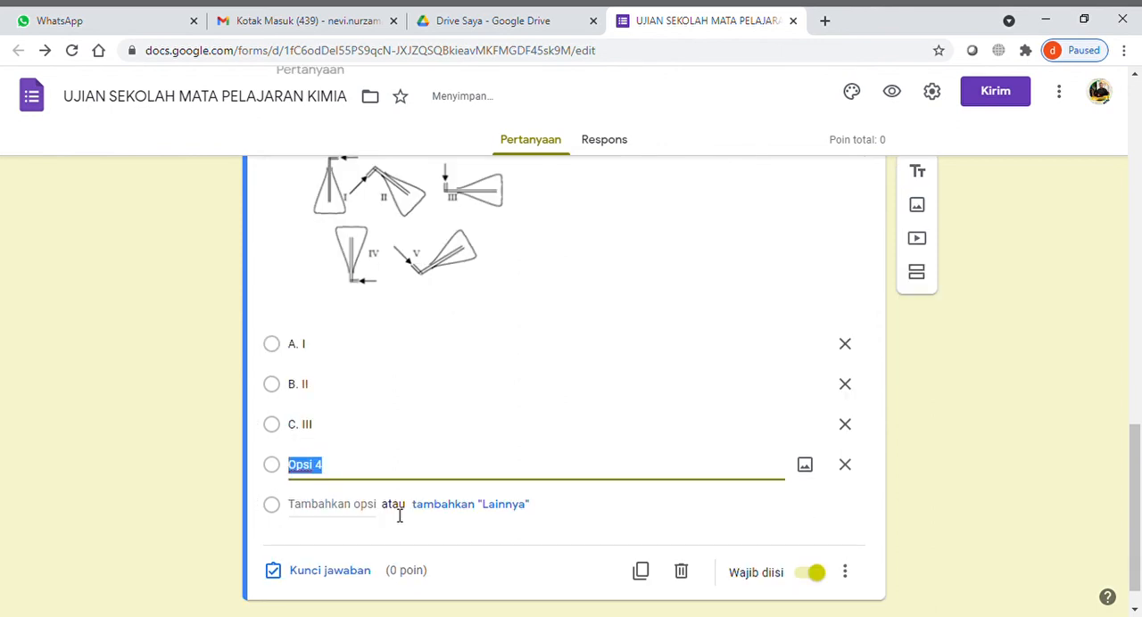
{"action": "type", "text": "D. IV"}
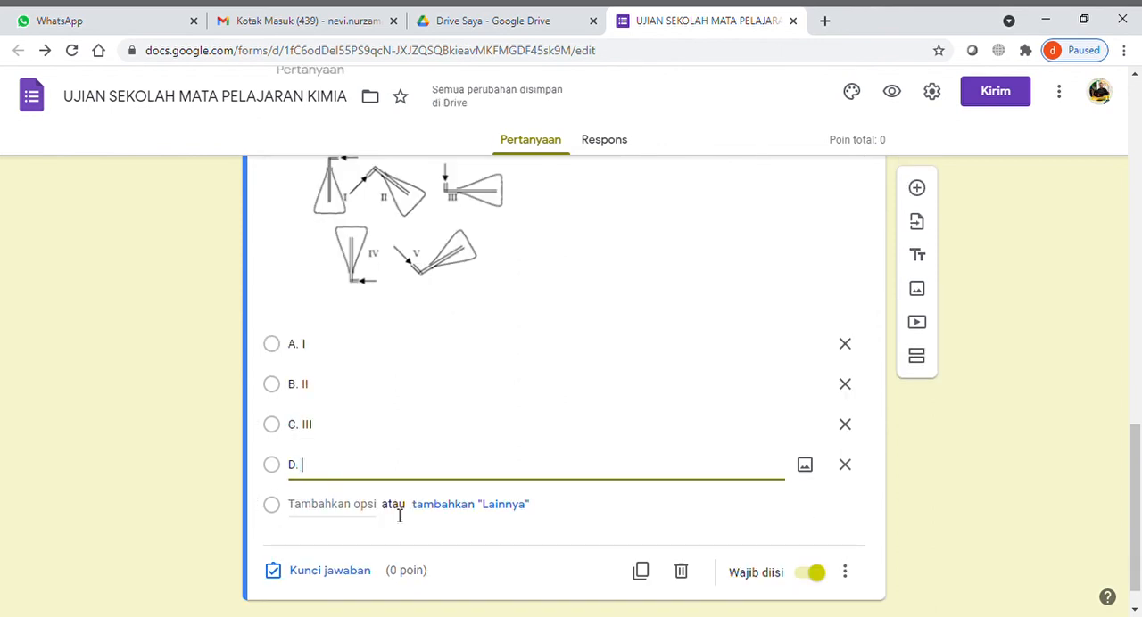
{"action": "left_click", "coordinate": [327, 505]}
{"action": "type", "text": "E. V"}
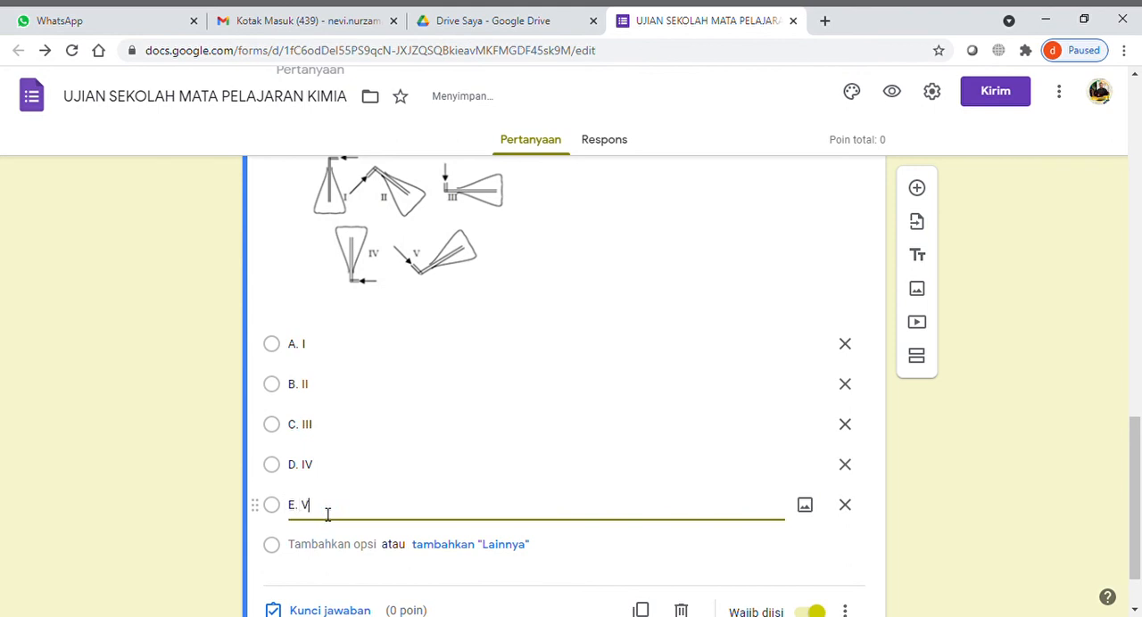
{"action": "left_click", "coordinate": [974, 485]}
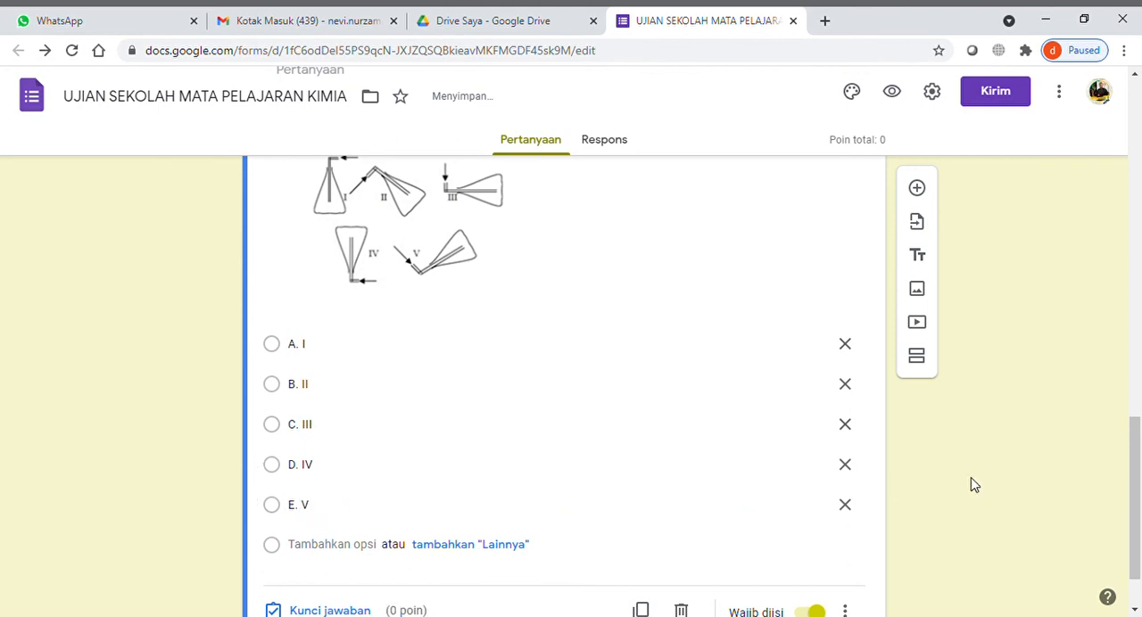
- Mark "C. III" as the correct answer in the ammonia gas question's answer key (Kunci jawaban)
{"action": "scroll", "coordinate": [974, 486], "scroll_direction": "up", "scroll_amount": 2}
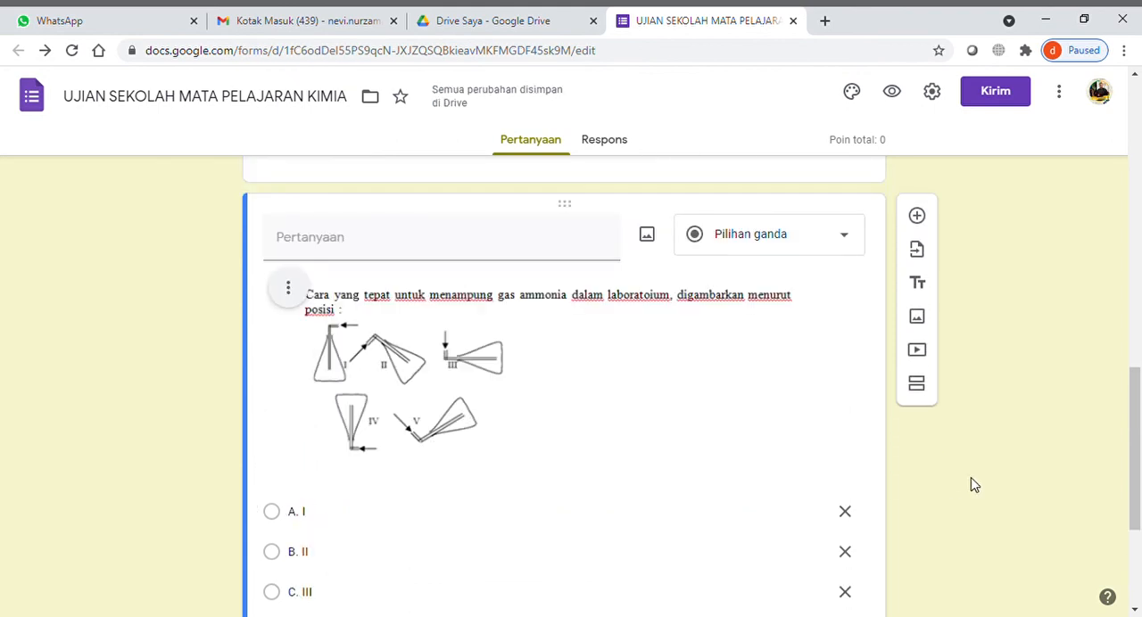
{"action": "scroll", "coordinate": [974, 486], "scroll_direction": "down", "scroll_amount": 3}
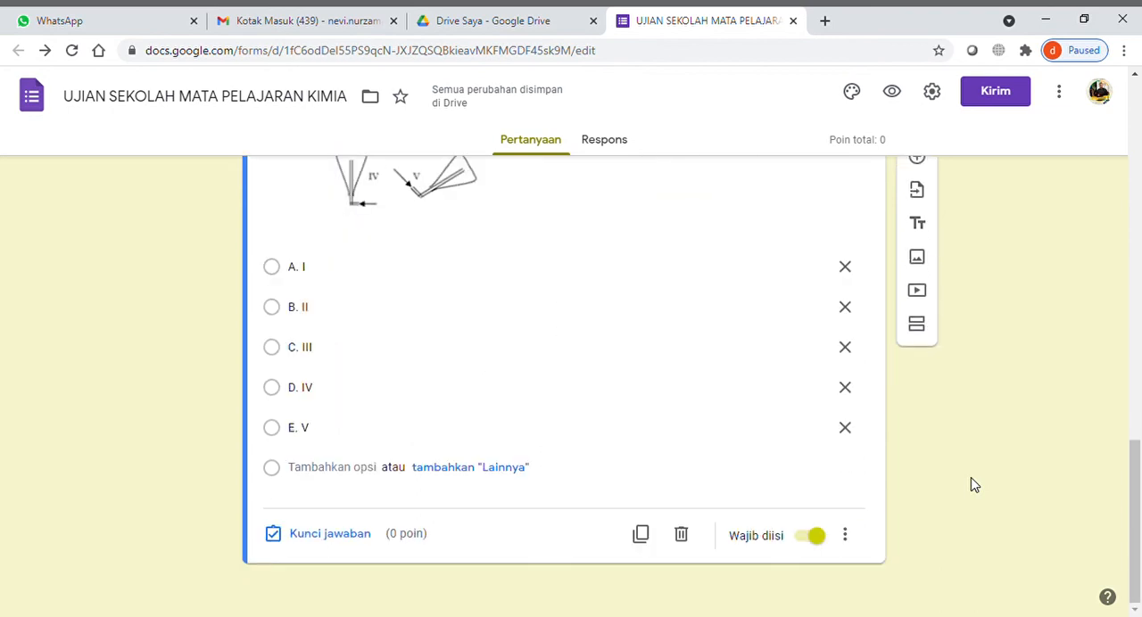
{"action": "left_click", "coordinate": [344, 542]}
{"action": "scroll", "coordinate": [611, 426], "scroll_direction": "up", "scroll_amount": 5}
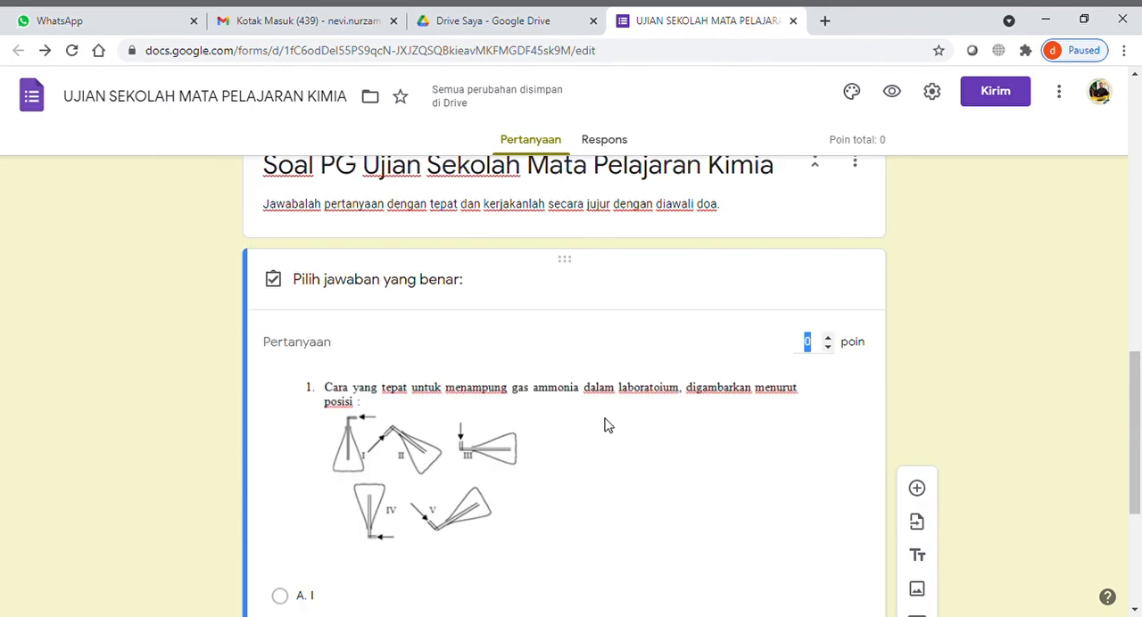
{"action": "scroll", "coordinate": [605, 426], "scroll_direction": "down", "scroll_amount": 2}
{"action": "scroll", "coordinate": [604, 425], "scroll_direction": "down", "scroll_amount": 2}
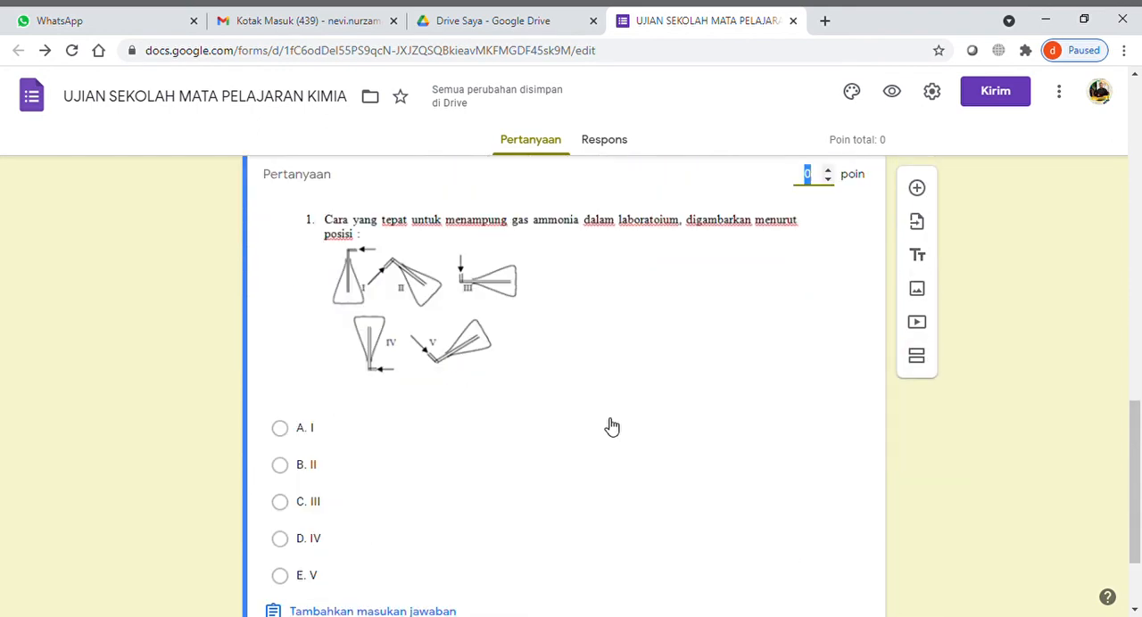
{"action": "left_click", "coordinate": [280, 502]}
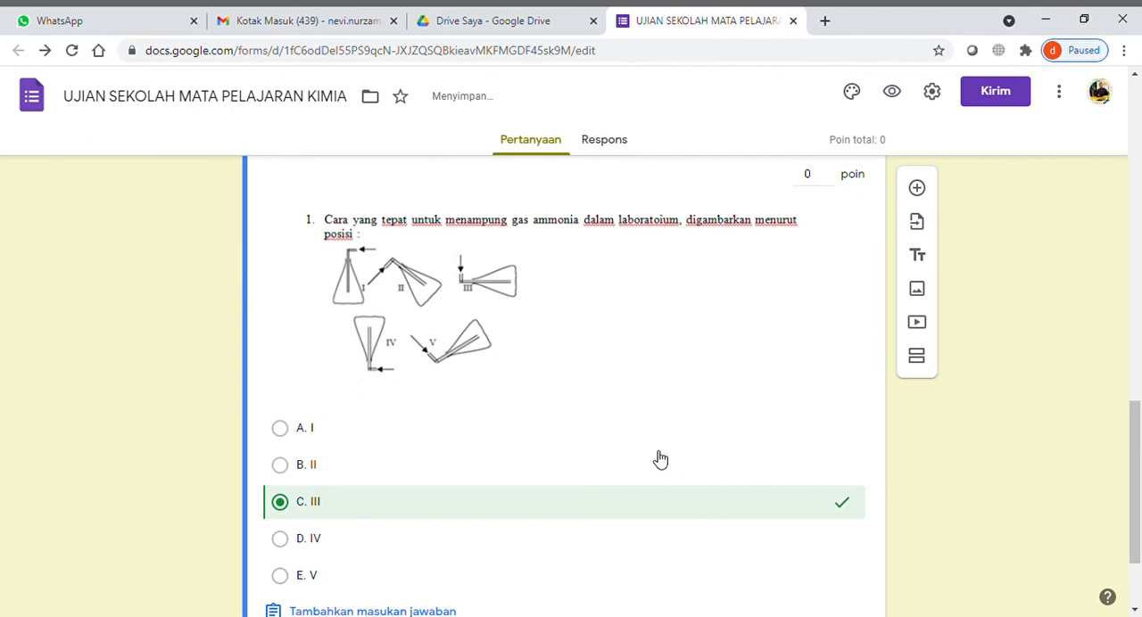
- Set the ammonia gas question's score to 4 points and finish editing its answer key
{"action": "scroll", "coordinate": [678, 428], "scroll_direction": "up", "scroll_amount": 1}
{"action": "left_click", "coordinate": [808, 259]}
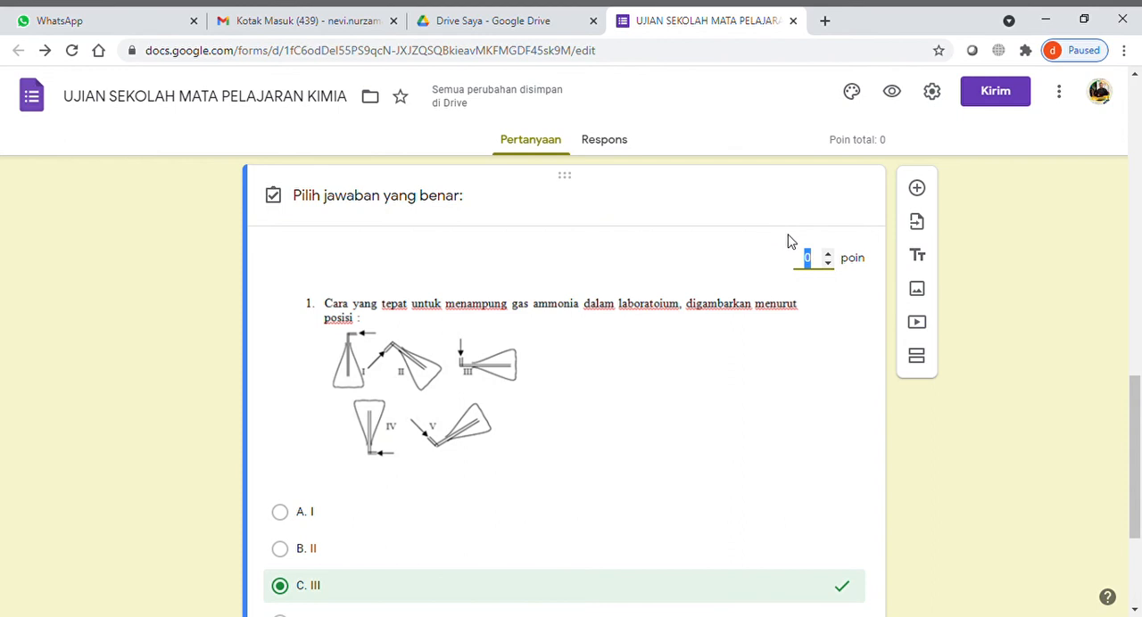
{"action": "type", "text": "4"}
{"action": "left_click", "coordinate": [1011, 407]}
{"action": "scroll", "coordinate": [1011, 407], "scroll_direction": "down", "scroll_amount": 2}
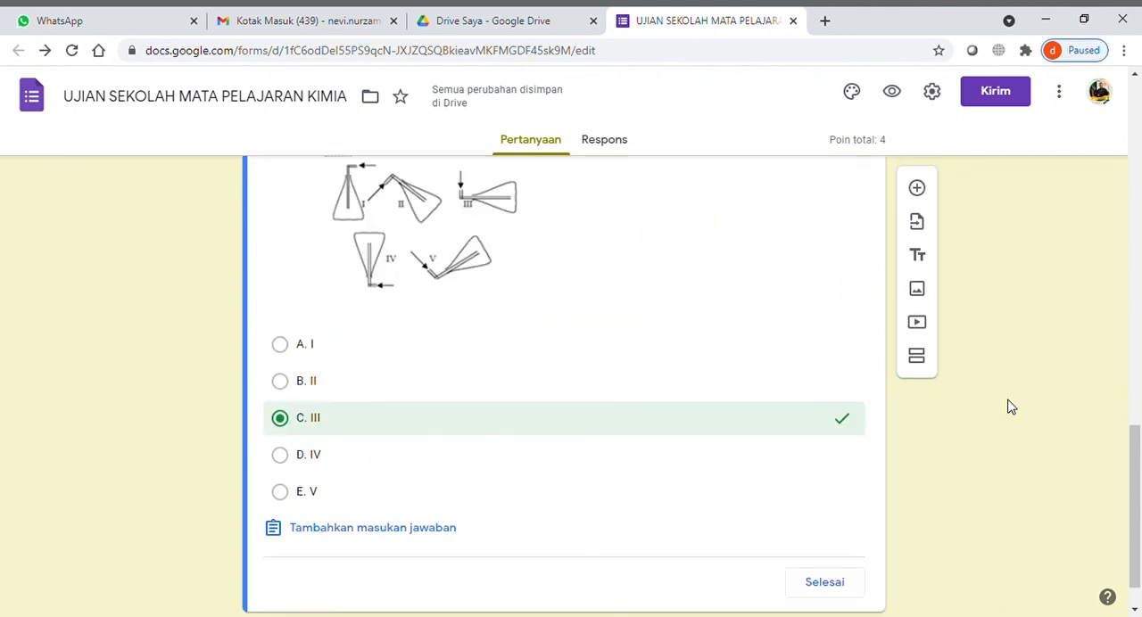
{"action": "scroll", "coordinate": [905, 448], "scroll_direction": "down", "scroll_amount": 1}
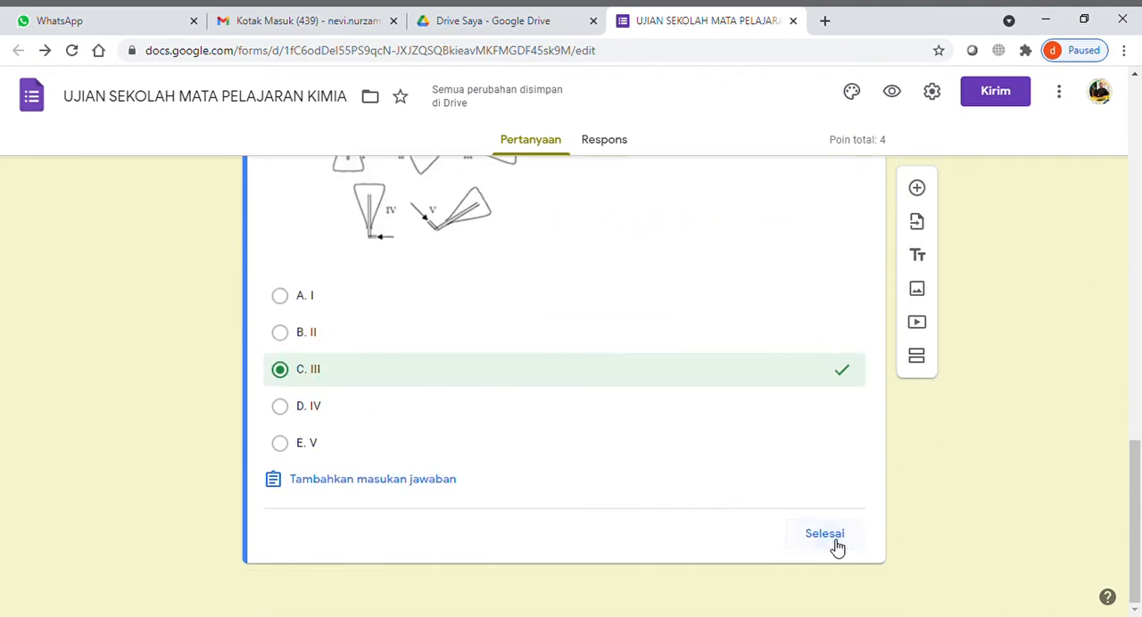
{"action": "left_click", "coordinate": [833, 539]}
- Duplicate the completed ammonia gas question as the basis for the second exam question
{"action": "scroll", "coordinate": [981, 437], "scroll_direction": "down", "scroll_amount": 2}
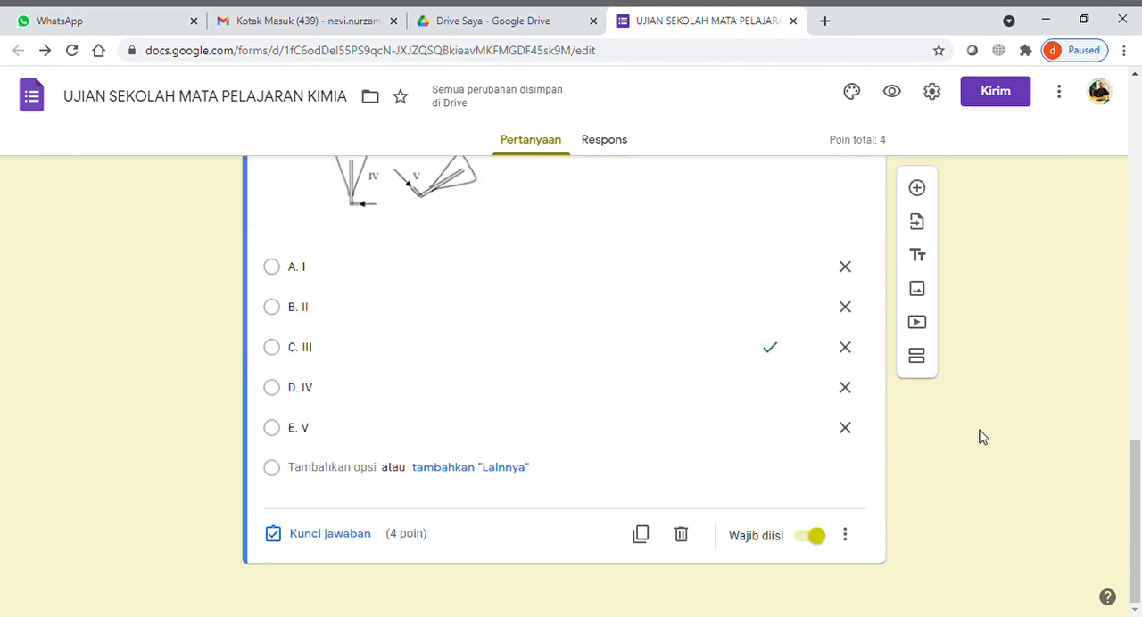
{"action": "left_click", "coordinate": [640, 535]}
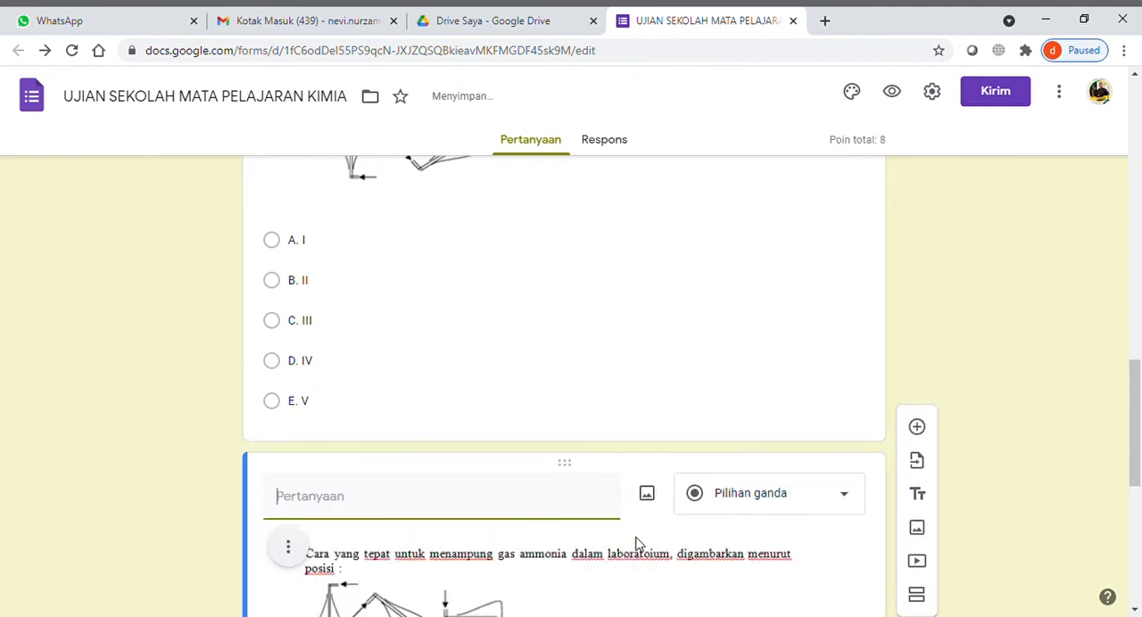
{"action": "scroll", "coordinate": [985, 398], "scroll_direction": "down", "scroll_amount": 4}
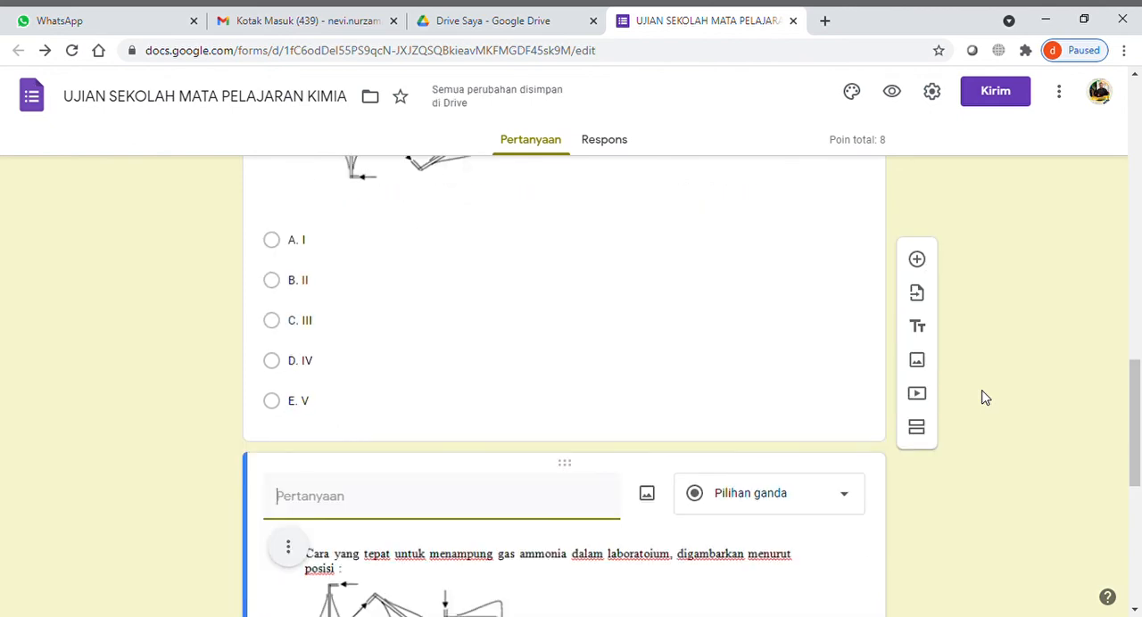
- Title the original ammonia gas question "Pertanyaan Nomor 1"
{"action": "scroll", "coordinate": [985, 398], "scroll_direction": "up", "scroll_amount": 4}
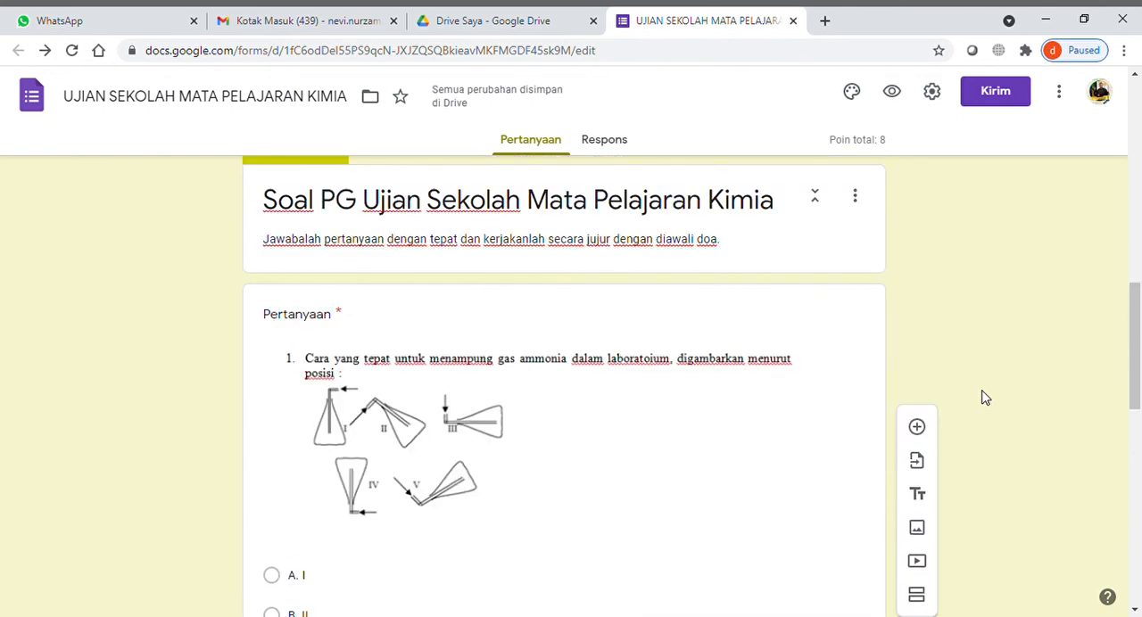
{"action": "scroll", "coordinate": [985, 398], "scroll_direction": "down", "scroll_amount": 7}
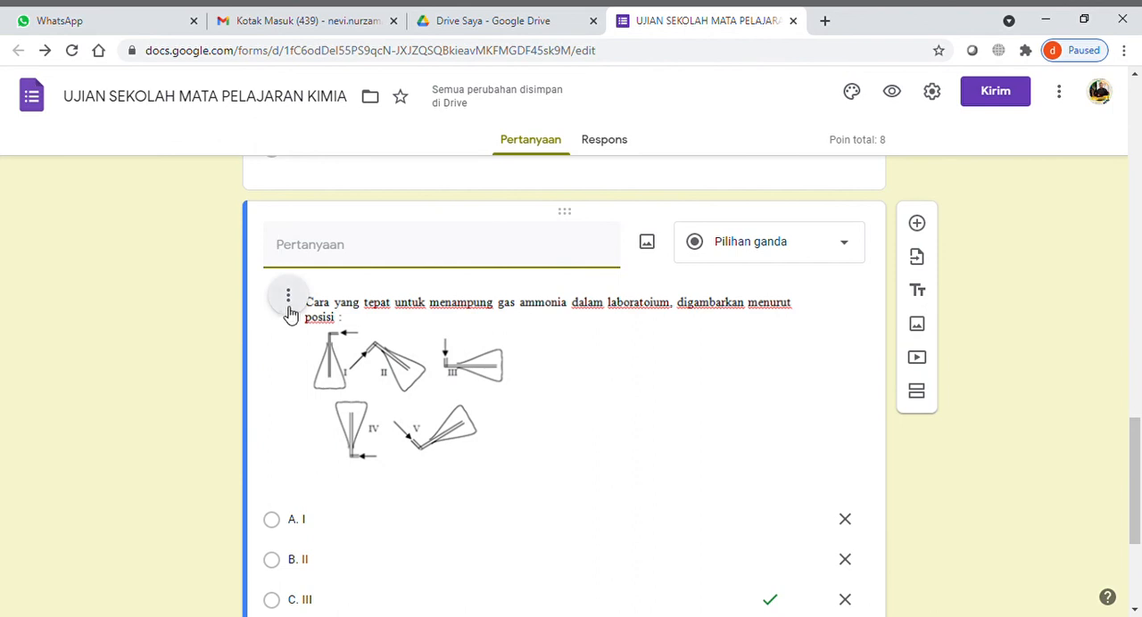
{"action": "scroll", "coordinate": [290, 313], "scroll_direction": "up", "scroll_amount": 8}
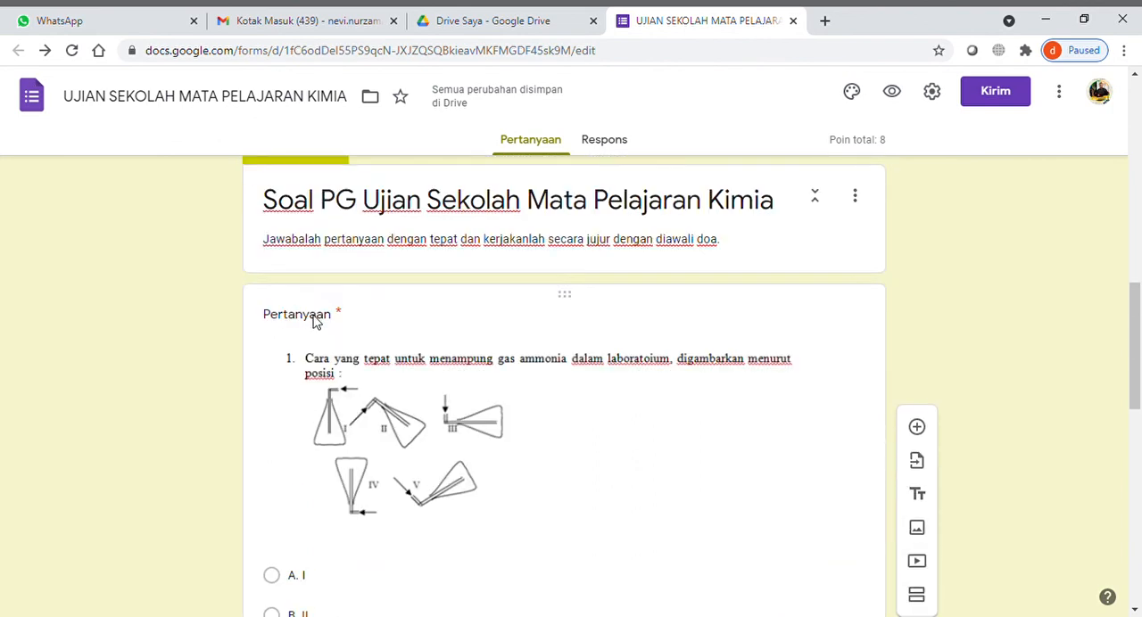
{"action": "left_click", "coordinate": [314, 322]}
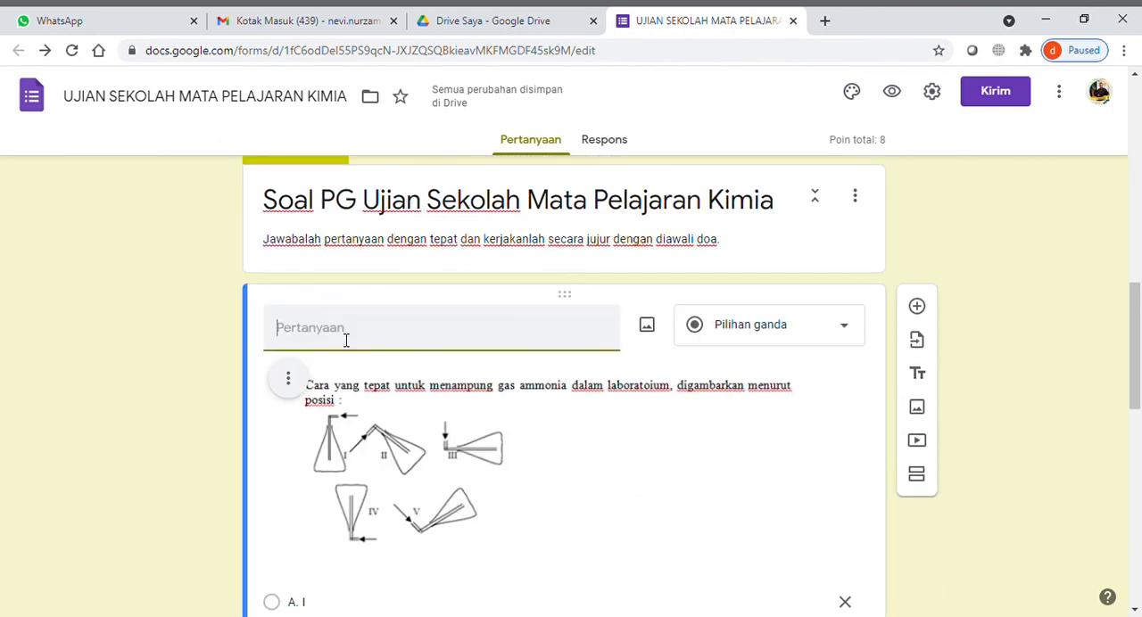
{"action": "type", "text": "p"}
{"action": "key", "text": "BackSpace"}
{"action": "type", "text": "Pertanyaan Nomo"}
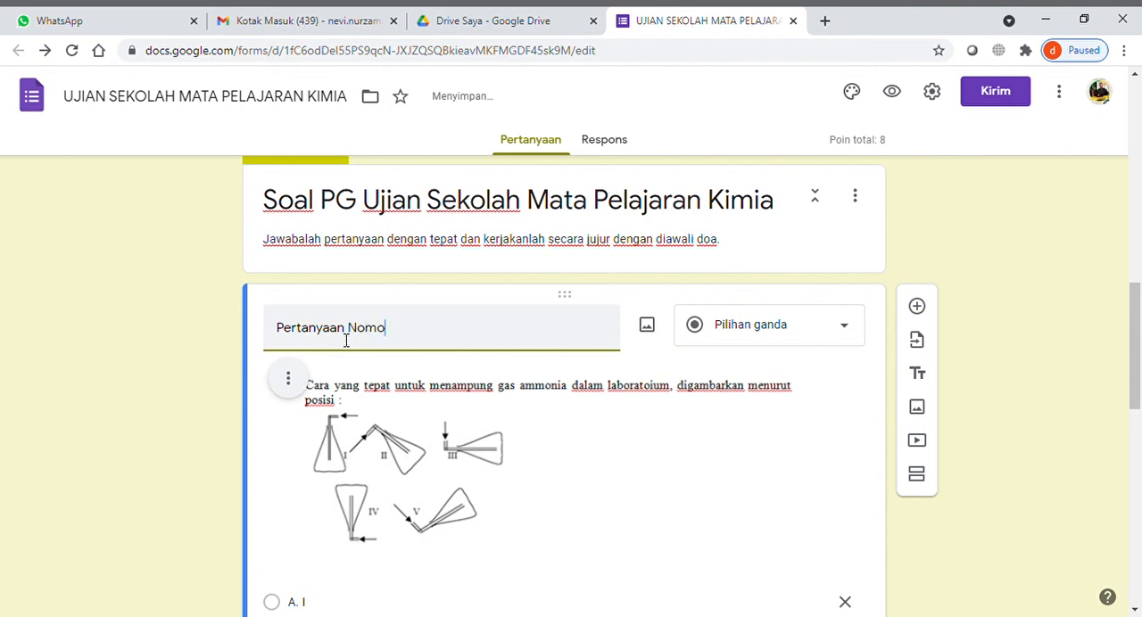
{"action": "type", "text": "r 1"}
{"action": "left_click", "coordinate": [150, 435]}
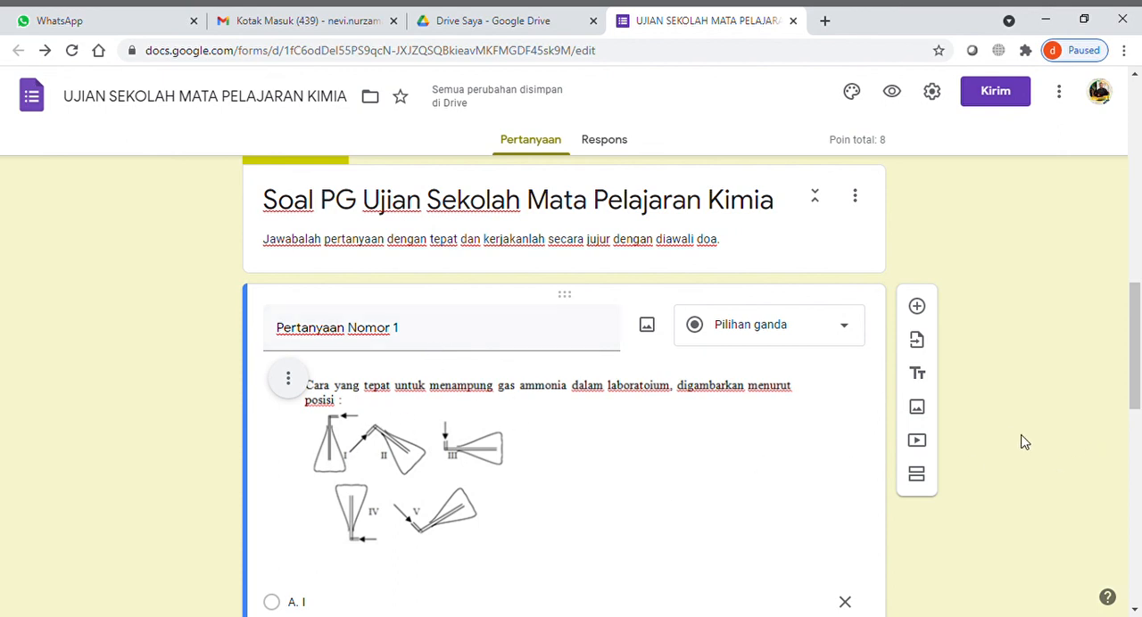
- Delete options B to E from the duplicated question, keeping only "A. I"
{"action": "scroll", "coordinate": [1022, 441], "scroll_direction": "down", "scroll_amount": 6}
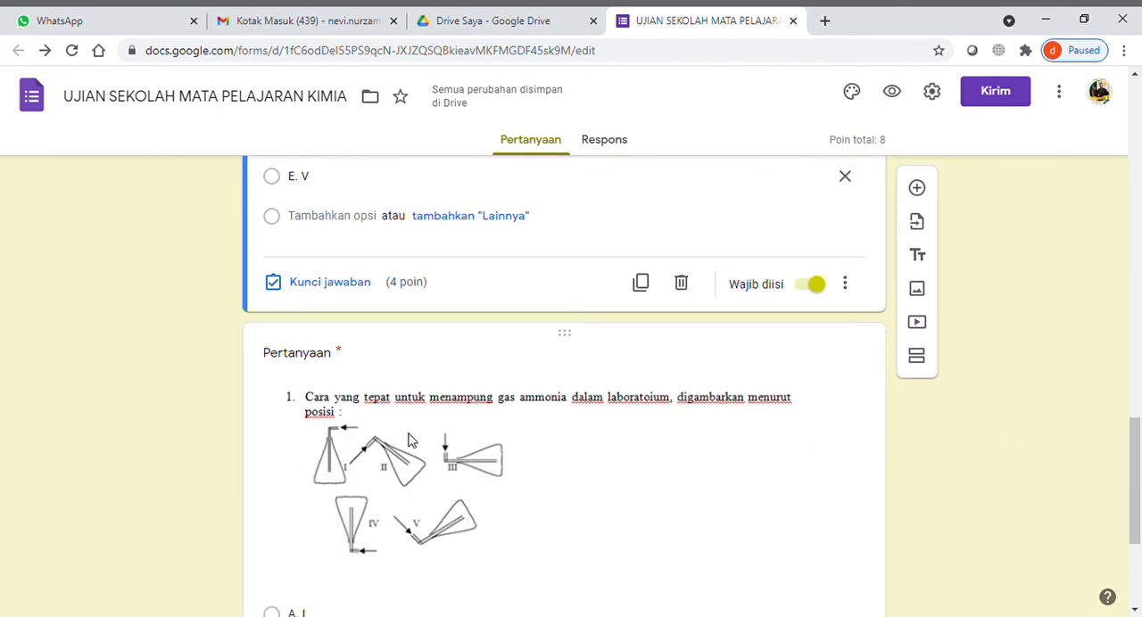
{"action": "left_click", "coordinate": [320, 359]}
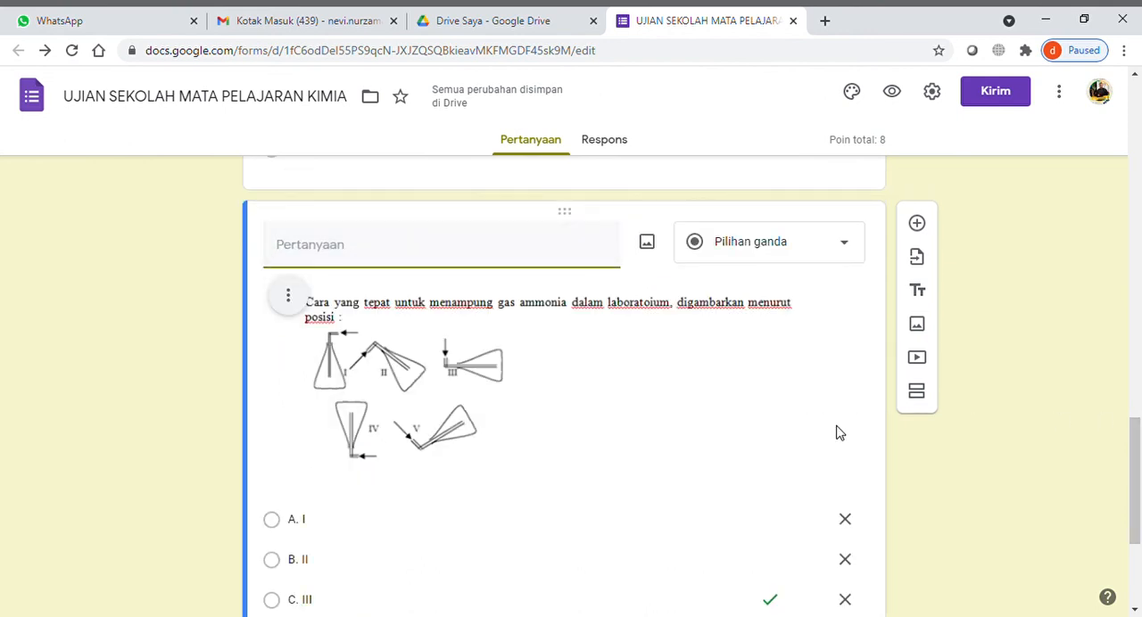
{"action": "scroll", "coordinate": [433, 405], "scroll_direction": "down", "scroll_amount": 2}
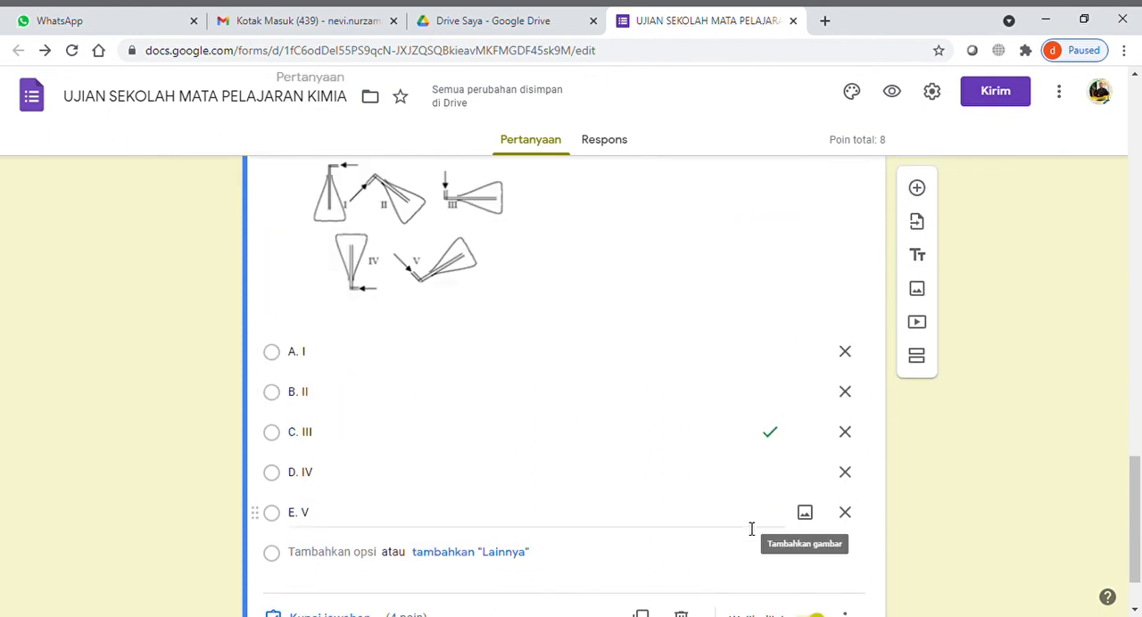
{"action": "left_click", "coordinate": [847, 514]}
{"action": "left_click", "coordinate": [847, 475]}
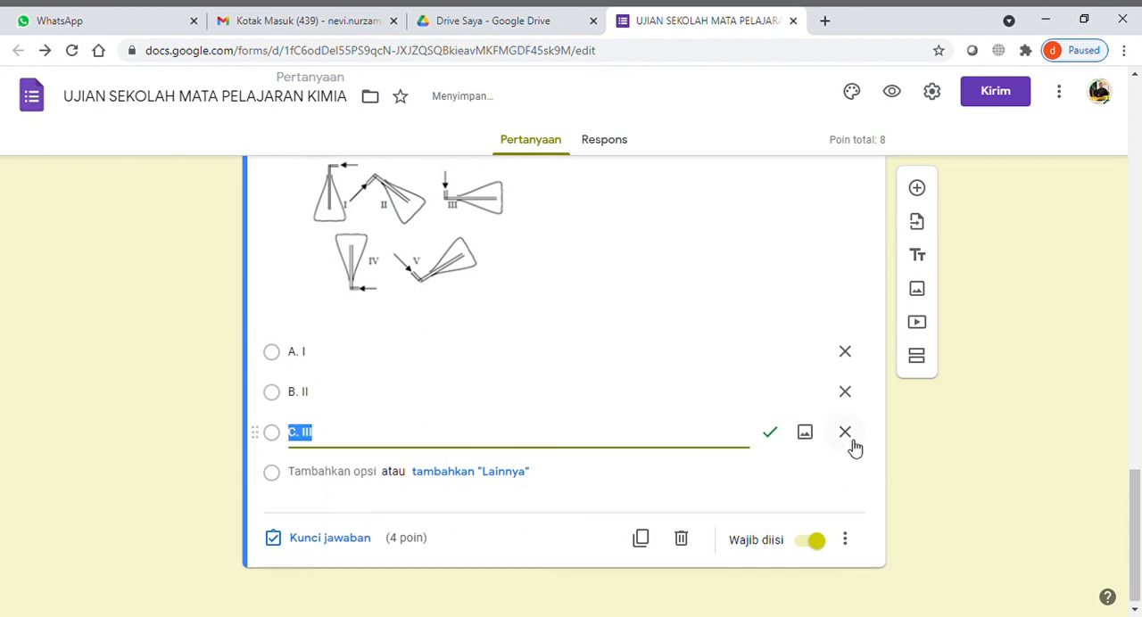
{"action": "left_click", "coordinate": [847, 433]}
{"action": "left_click", "coordinate": [846, 430]}
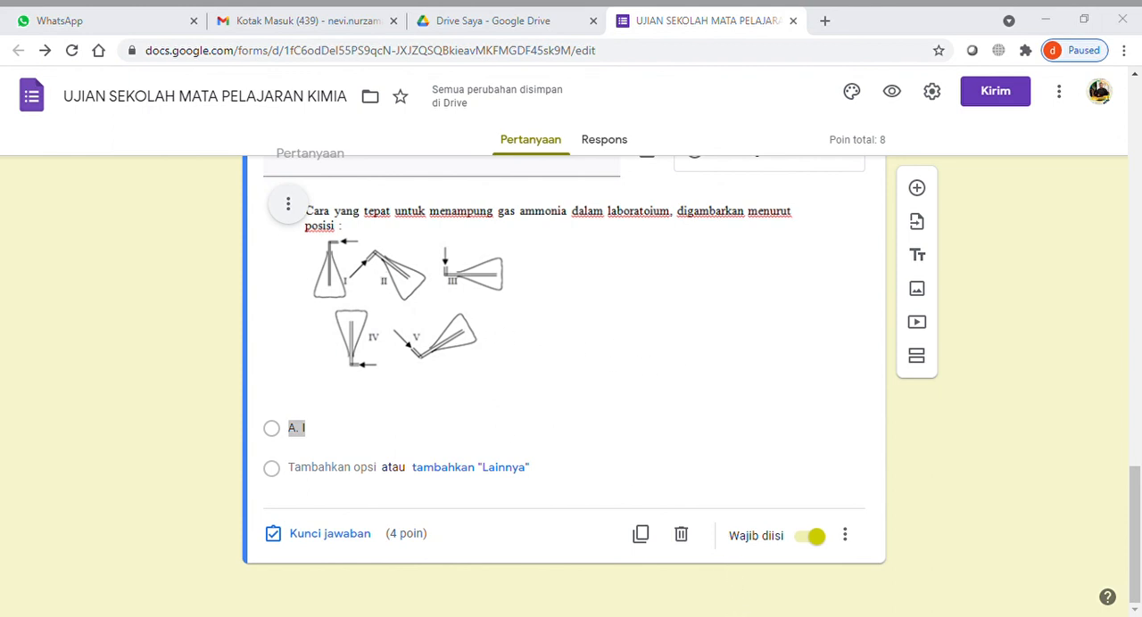
- Replace the duplicated question's remaining option with the five copied atomic model statements, from "Model atom Dalton" (A) to "Model atom Kuantum" (E)
{"action": "key", "text": "alt+Tab"}
{"action": "type", "text": "A. Model atom Dalton, atom berbentuk bulat B. Model atom Thompson, atom mengandung electron C. Model atom Rutherford, atom memiliki inti atom D. Model atom Bohr, elektron dapat berpindah tingkat energi E. Model atom Kuantum, inti atom mengandung proton dan neutron"}
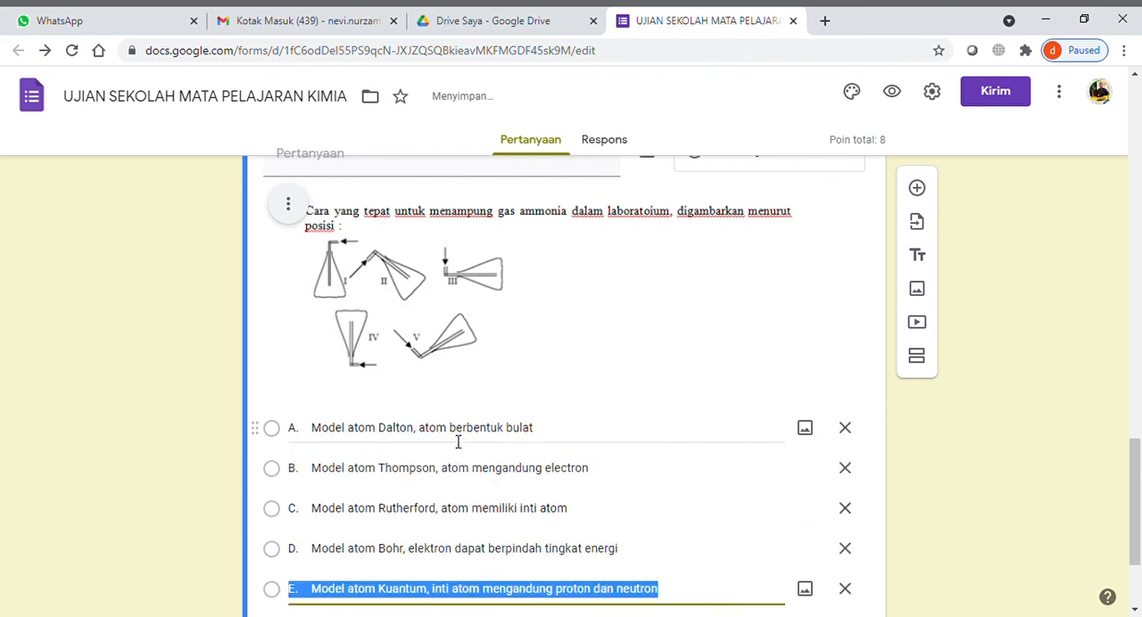
{"action": "scroll", "coordinate": [458, 442], "scroll_direction": "down", "scroll_amount": 2}
{"action": "left_click", "coordinate": [969, 469]}
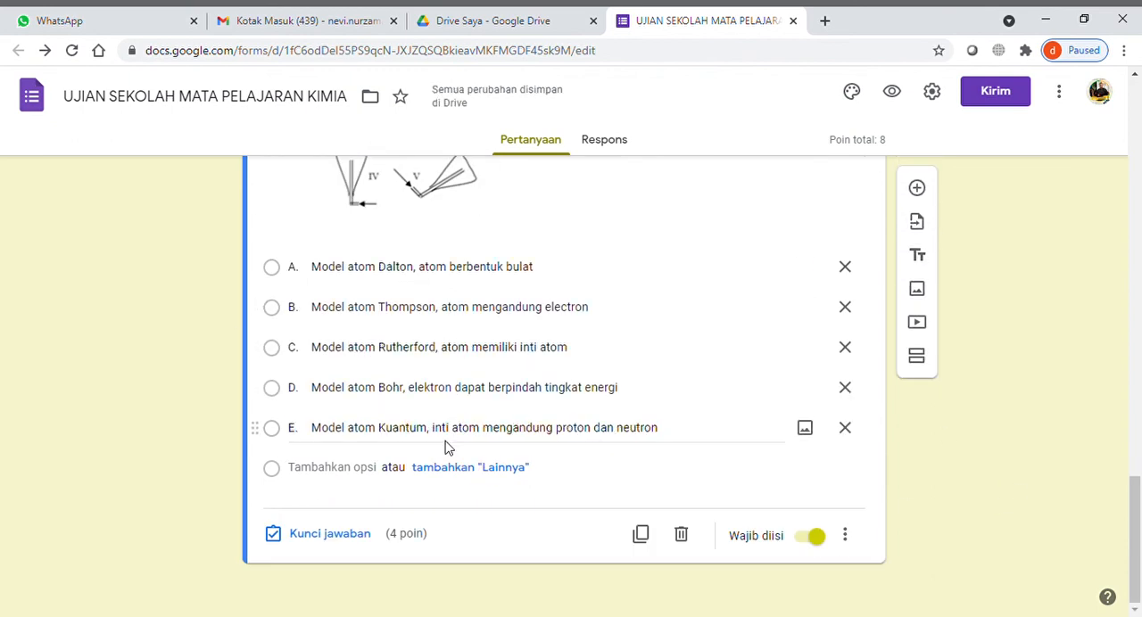
- Shorten the exam form's response link, copy it, and close the send settings after viewing the email option
{"action": "scroll", "coordinate": [448, 448], "scroll_direction": "up", "scroll_amount": 2}
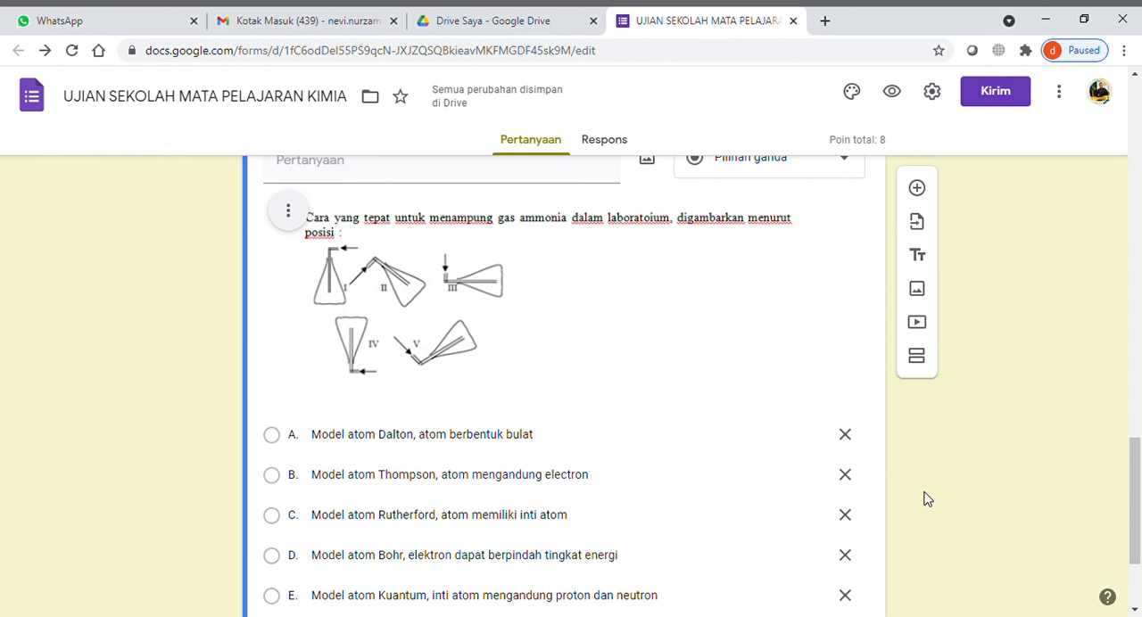
{"action": "scroll", "coordinate": [927, 498], "scroll_direction": "down", "scroll_amount": 2}
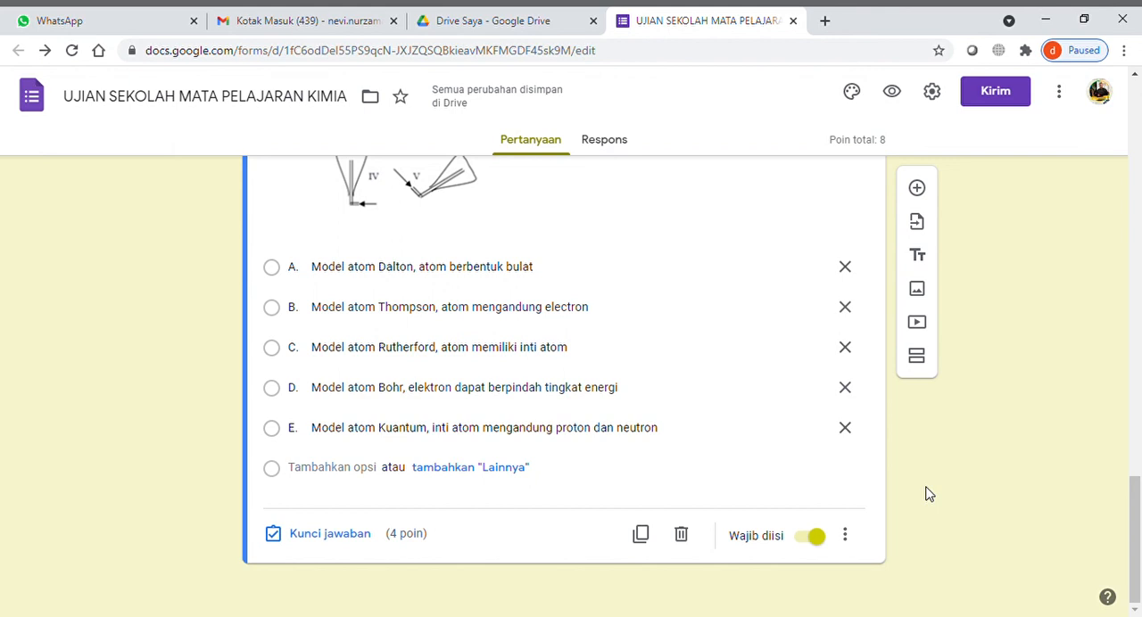
{"action": "scroll", "coordinate": [927, 494], "scroll_direction": "up", "scroll_amount": 10}
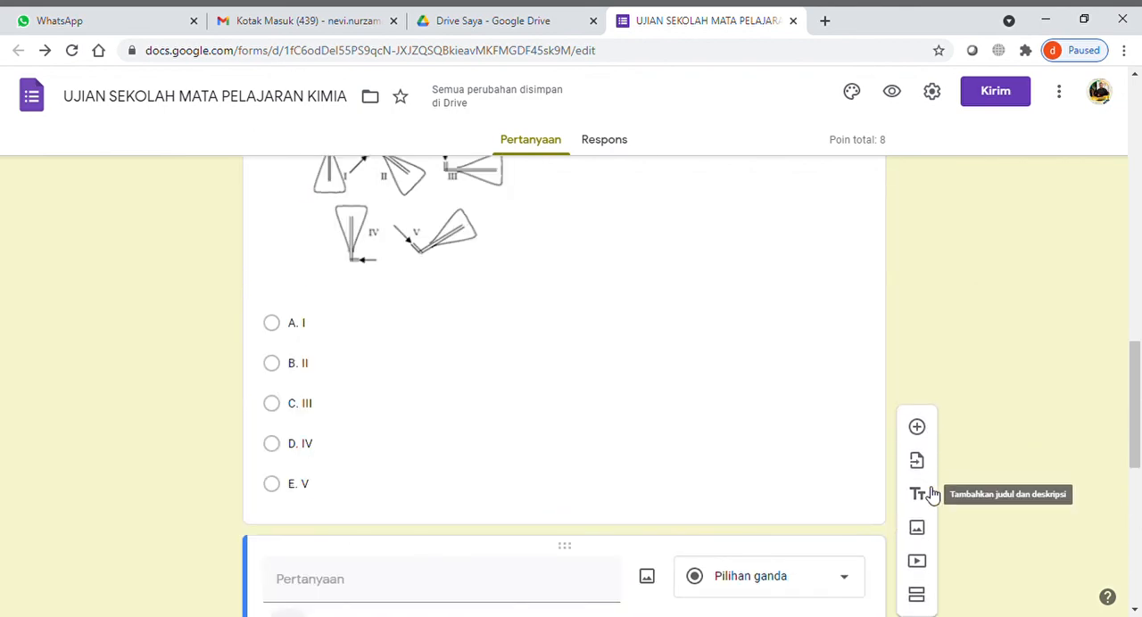
{"action": "scroll", "coordinate": [959, 339], "scroll_direction": "up", "scroll_amount": 8}
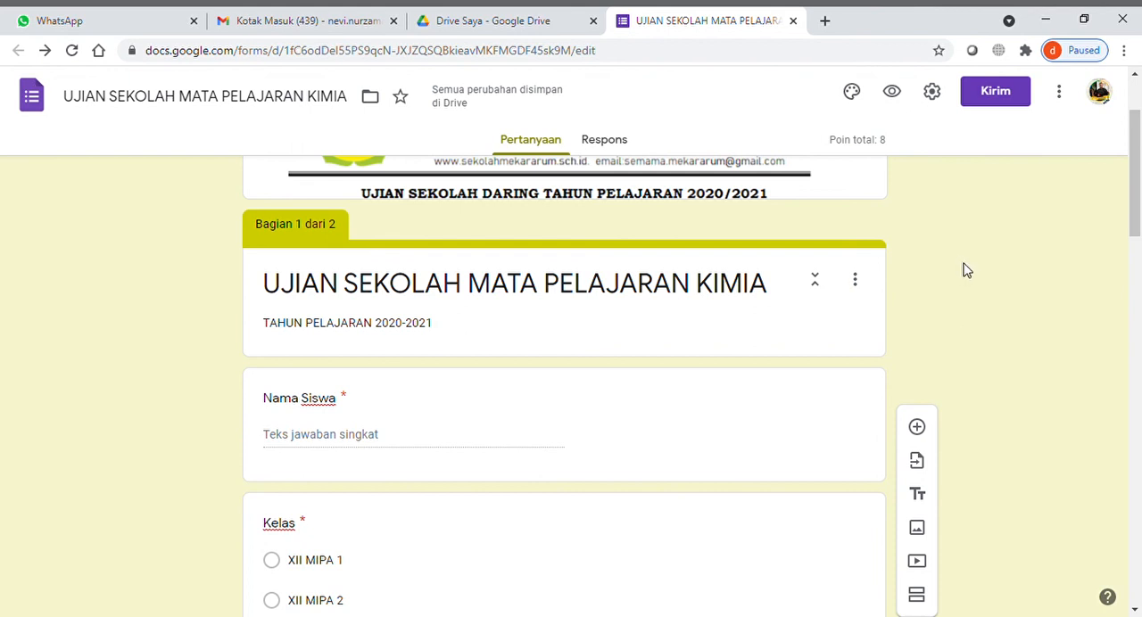
{"action": "scroll", "coordinate": [964, 268], "scroll_direction": "up", "scroll_amount": 2}
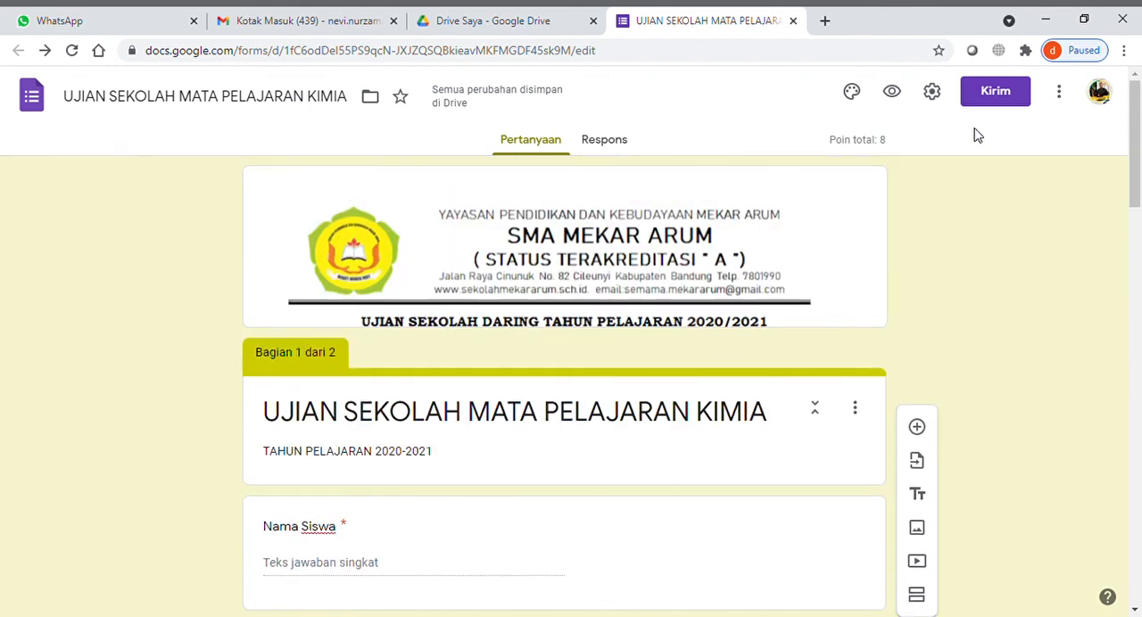
{"action": "left_click", "coordinate": [1010, 92]}
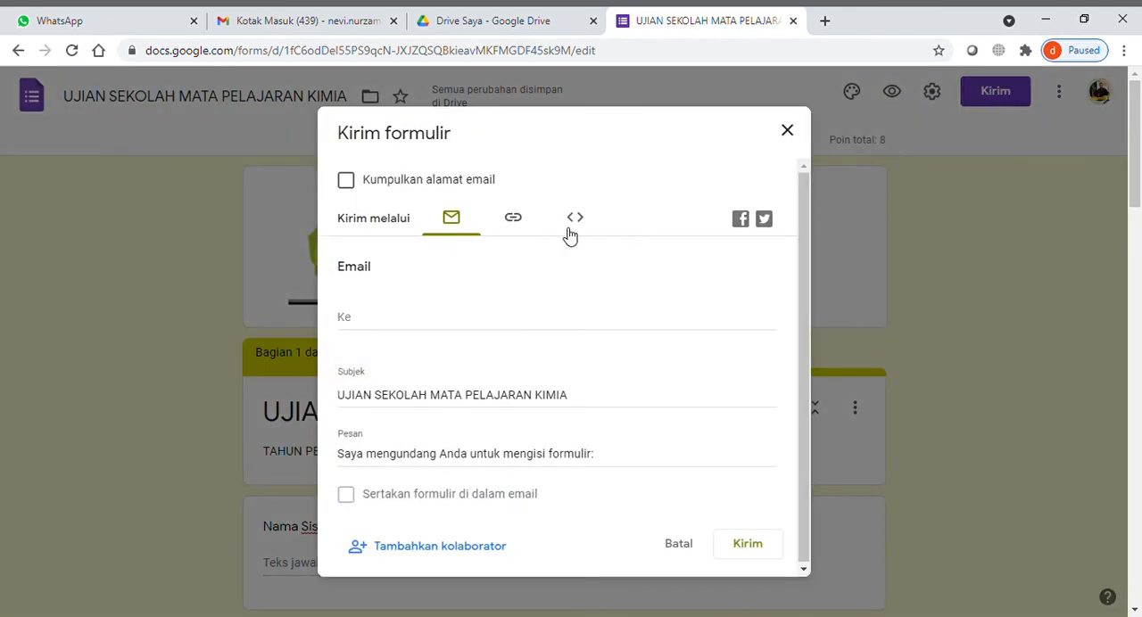
{"action": "left_click", "coordinate": [535, 230]}
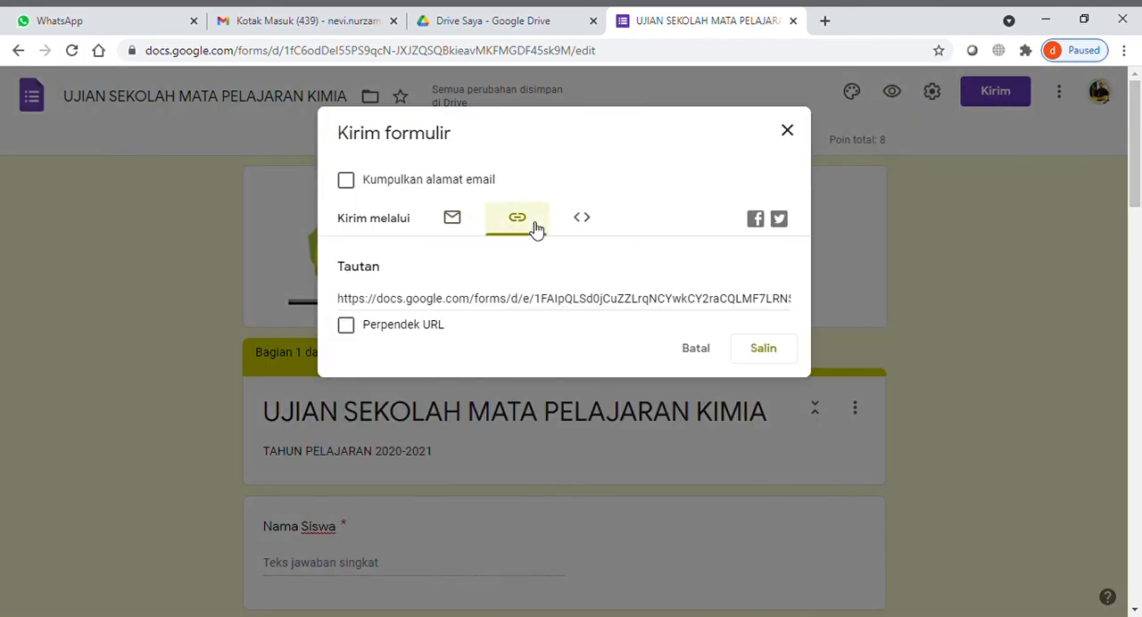
{"action": "left_click", "coordinate": [346, 326]}
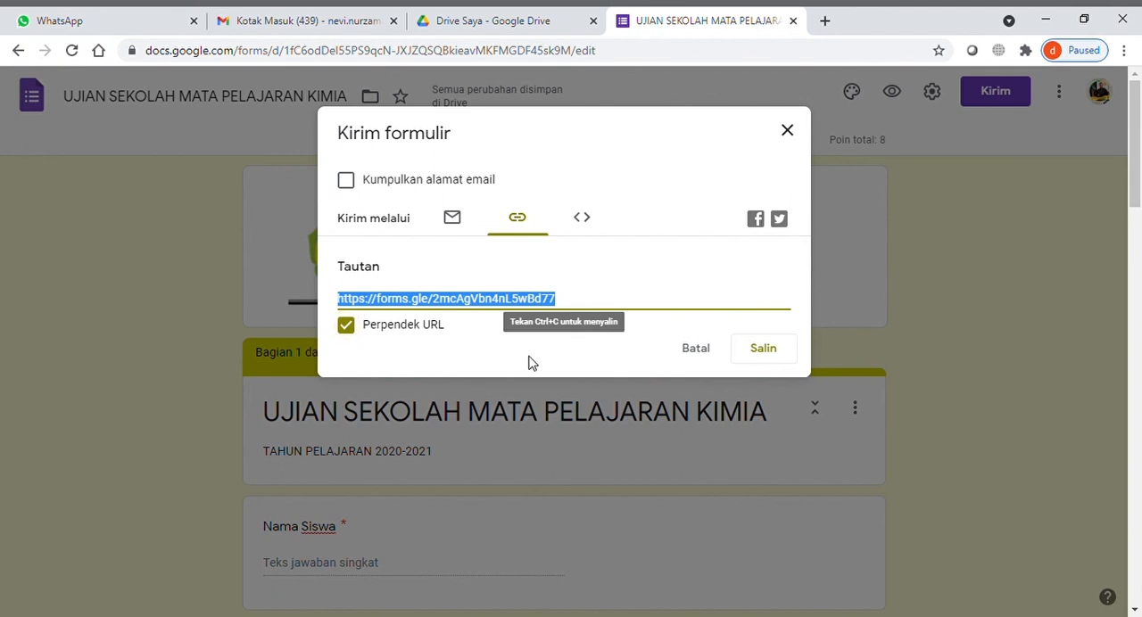
{"action": "left_click", "coordinate": [772, 357]}
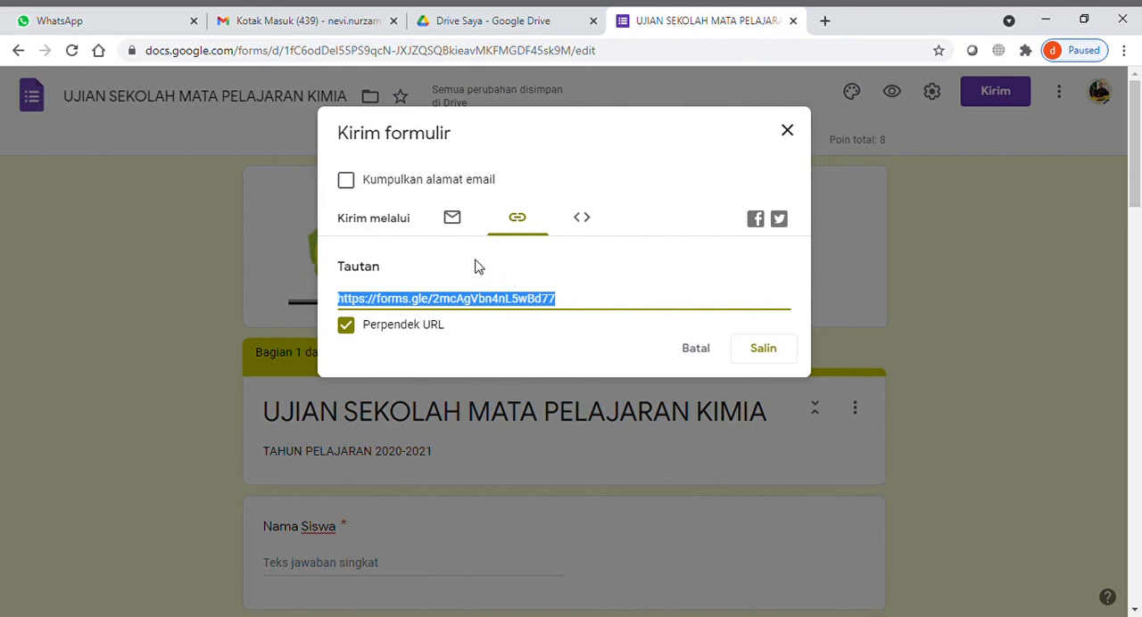
{"action": "left_click", "coordinate": [452, 219]}
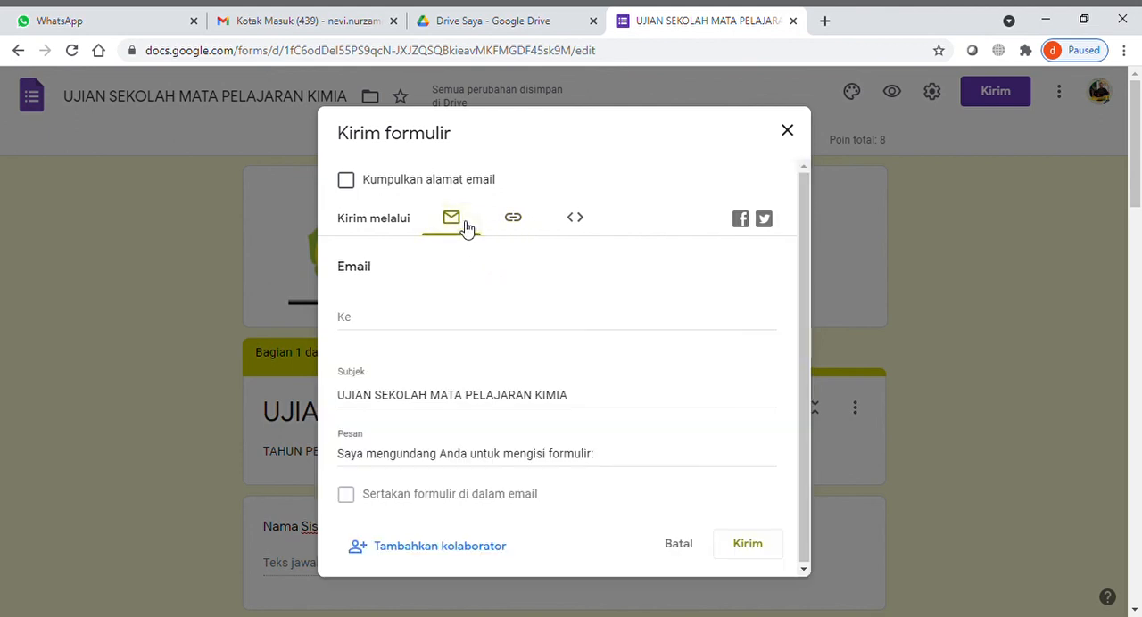
{"action": "left_click", "coordinate": [790, 132]}
- Title the second exam question, with the atomic model options, "Pertanyaan Nomor 2"
{"action": "scroll", "coordinate": [317, 391], "scroll_direction": "down", "scroll_amount": 10}
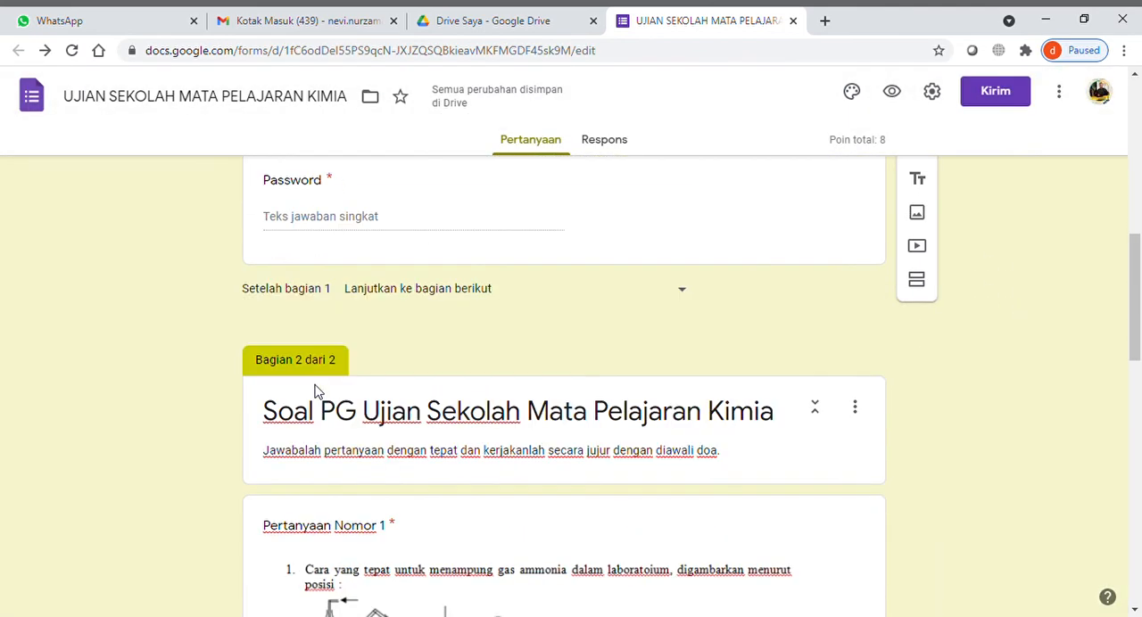
{"action": "scroll", "coordinate": [316, 391], "scroll_direction": "down", "scroll_amount": 4}
{"action": "scroll", "coordinate": [316, 392], "scroll_direction": "down", "scroll_amount": 4}
{"action": "scroll", "coordinate": [316, 392], "scroll_direction": "up", "scroll_amount": 4}
{"action": "scroll", "coordinate": [316, 392], "scroll_direction": "up", "scroll_amount": 1}
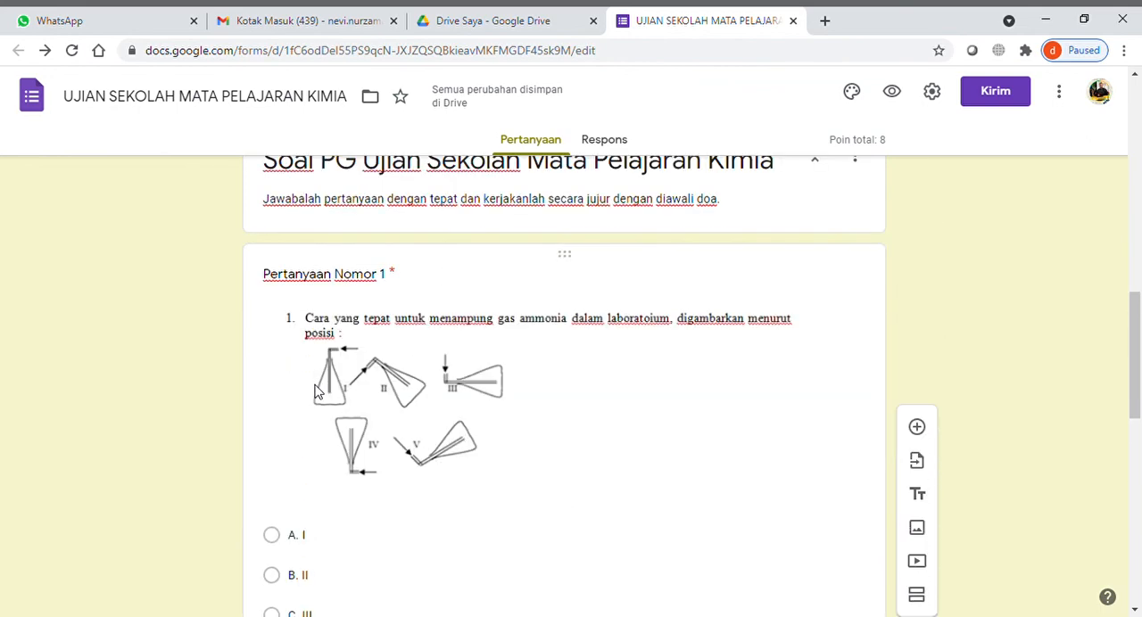
{"action": "scroll", "coordinate": [317, 391], "scroll_direction": "down", "scroll_amount": 9}
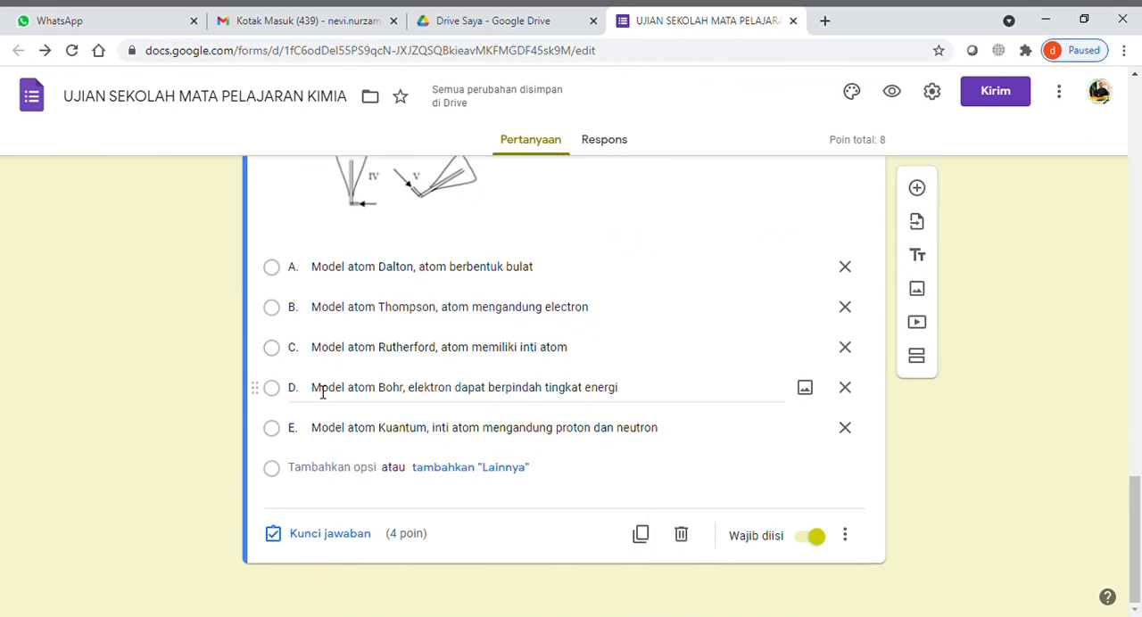
{"action": "scroll", "coordinate": [316, 392], "scroll_direction": "up", "scroll_amount": 4}
{"action": "left_click", "coordinate": [342, 346]}
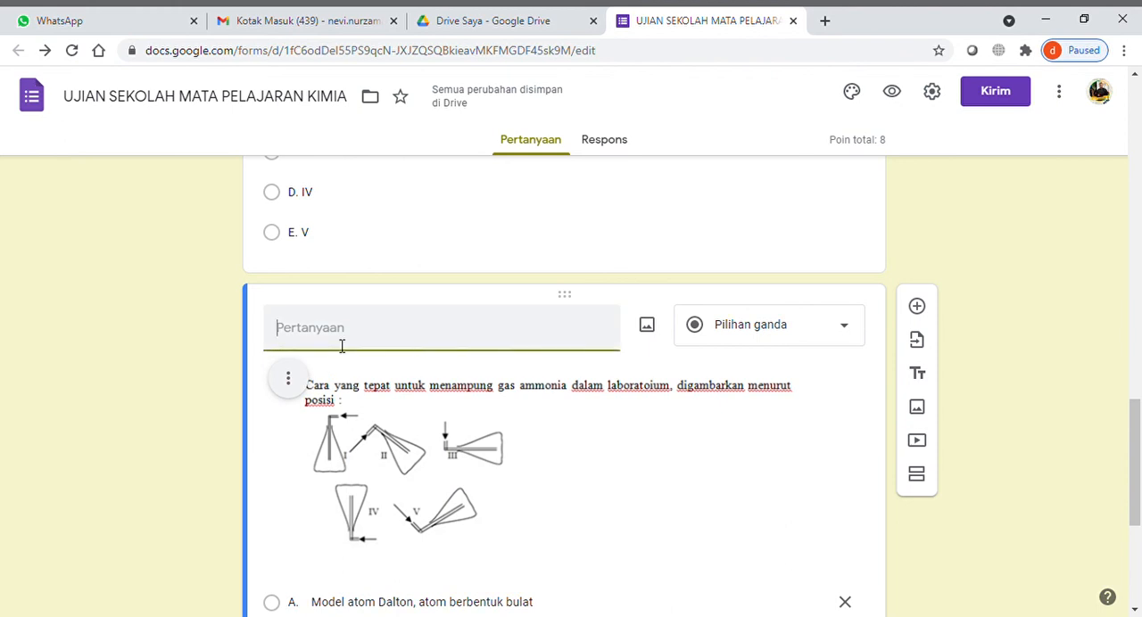
{"action": "type", "text": "Pertanyaan No. 2"}
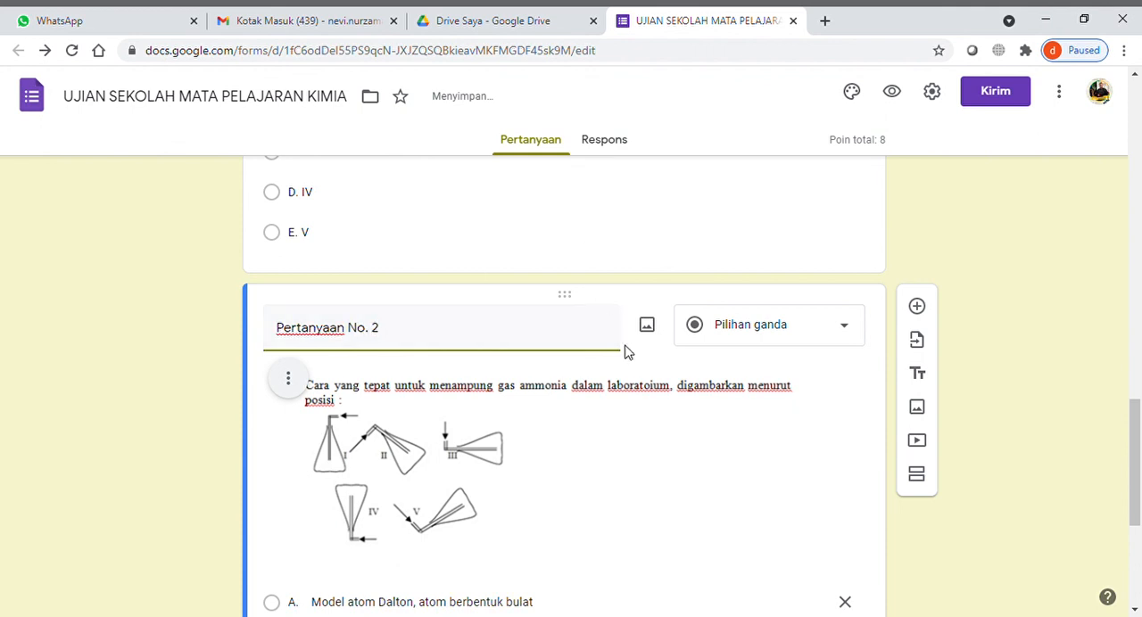
{"action": "scroll", "coordinate": [624, 351], "scroll_direction": "up", "scroll_amount": 5}
{"action": "scroll", "coordinate": [627, 377], "scroll_direction": "down", "scroll_amount": 5}
{"action": "type", "text": "mor"}
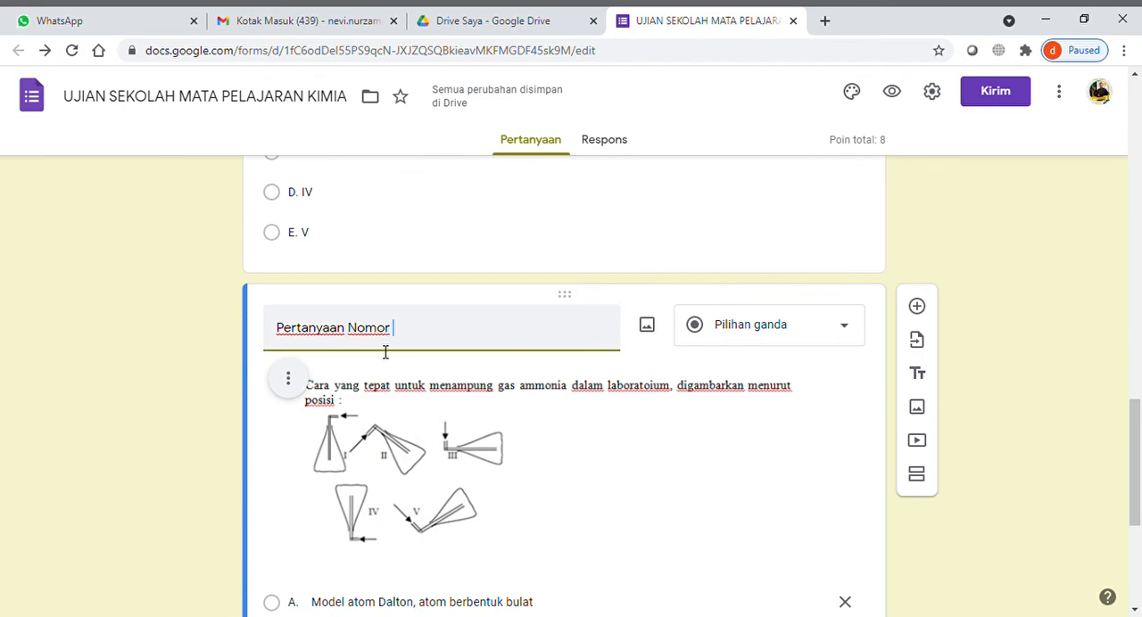
{"action": "left_click", "coordinate": [1012, 330]}
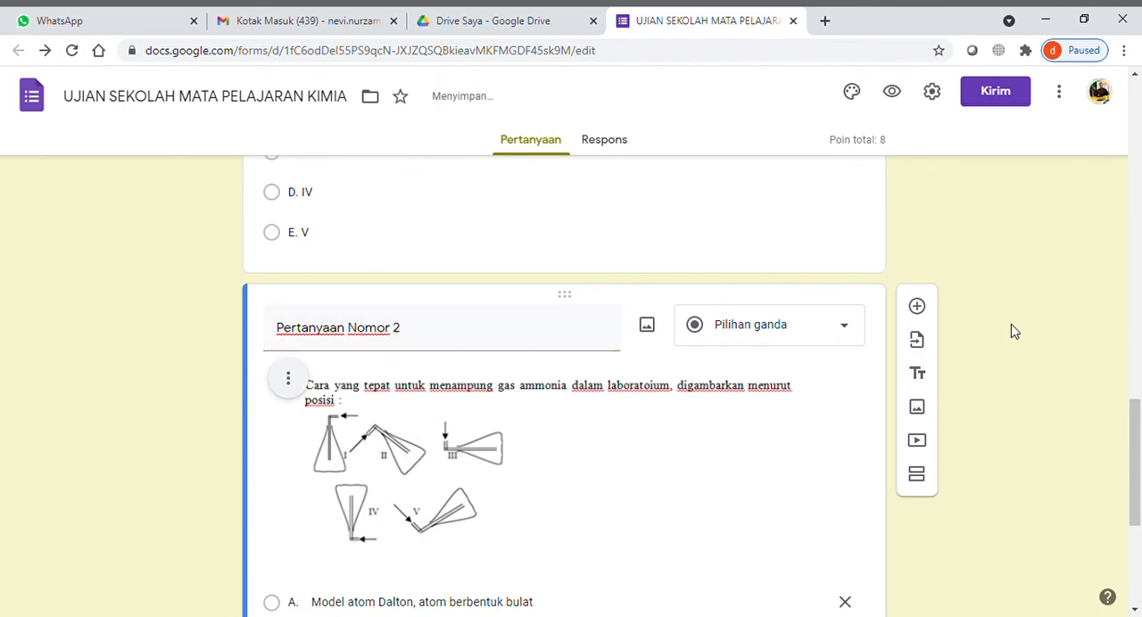
- Close the form and, in Google Drive, set its link access to "Siapa saja yang memiliki link" and copy the editing link
{"action": "scroll", "coordinate": [1012, 330], "scroll_direction": "down", "scroll_amount": 4}
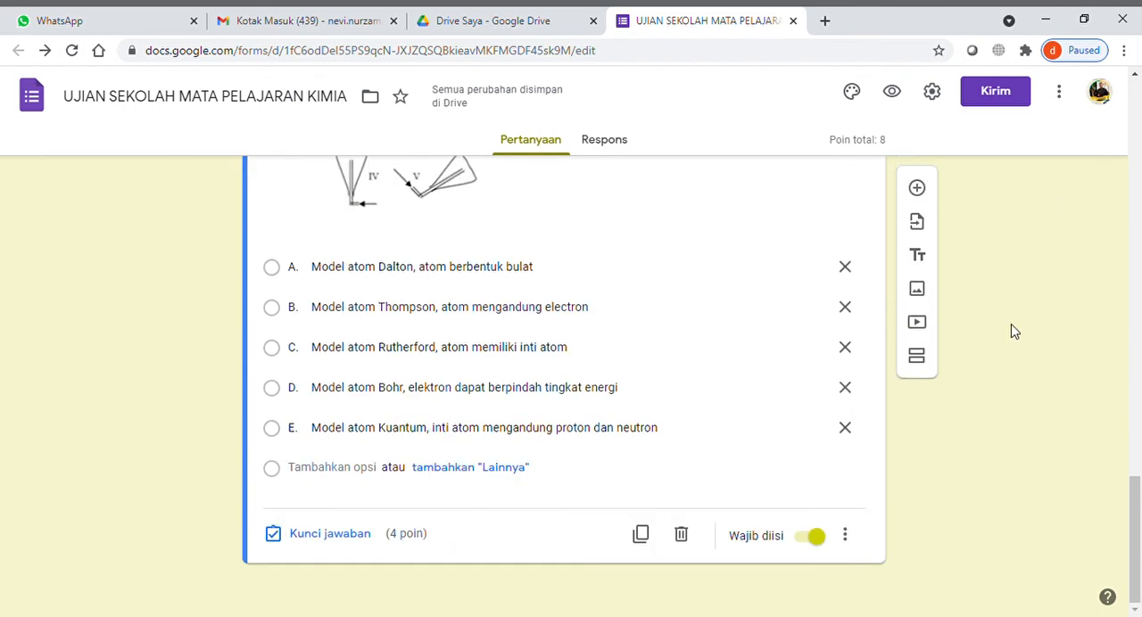
{"action": "scroll", "coordinate": [1012, 330], "scroll_direction": "up", "scroll_amount": 10}
{"action": "scroll", "coordinate": [1012, 330], "scroll_direction": "up", "scroll_amount": 5}
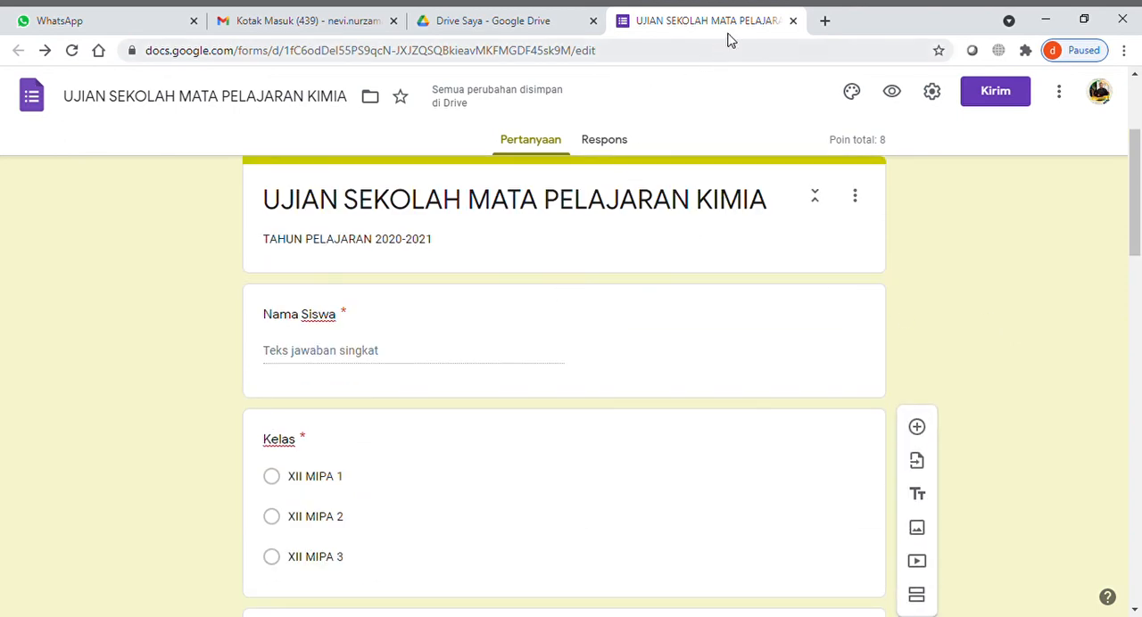
{"action": "left_click", "coordinate": [793, 21]}
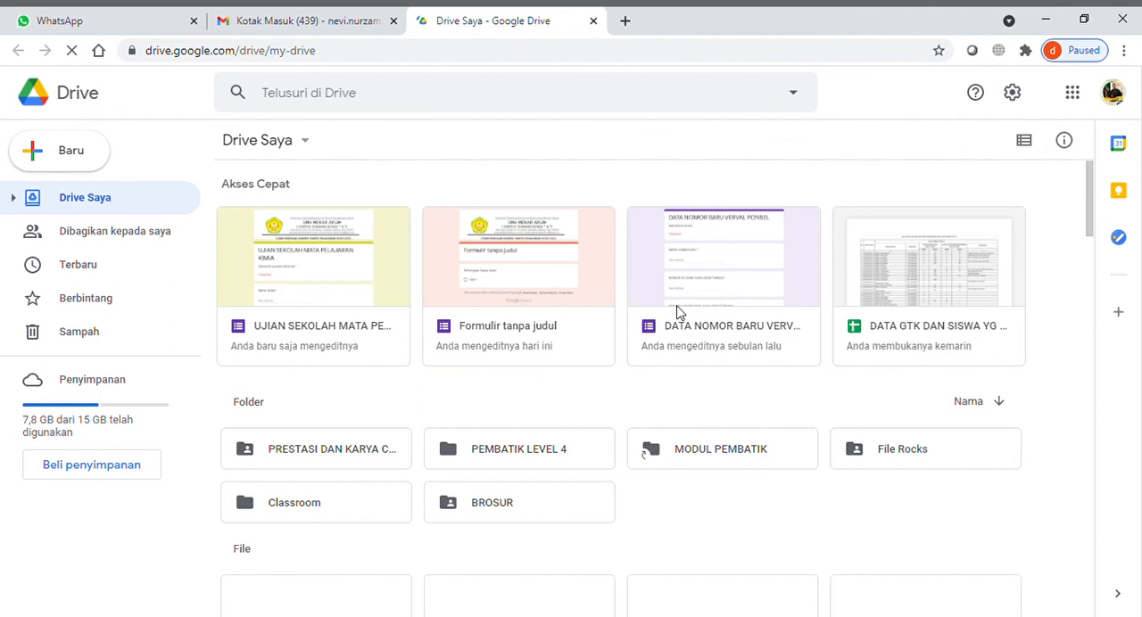
{"action": "right_click", "coordinate": [317, 234]}
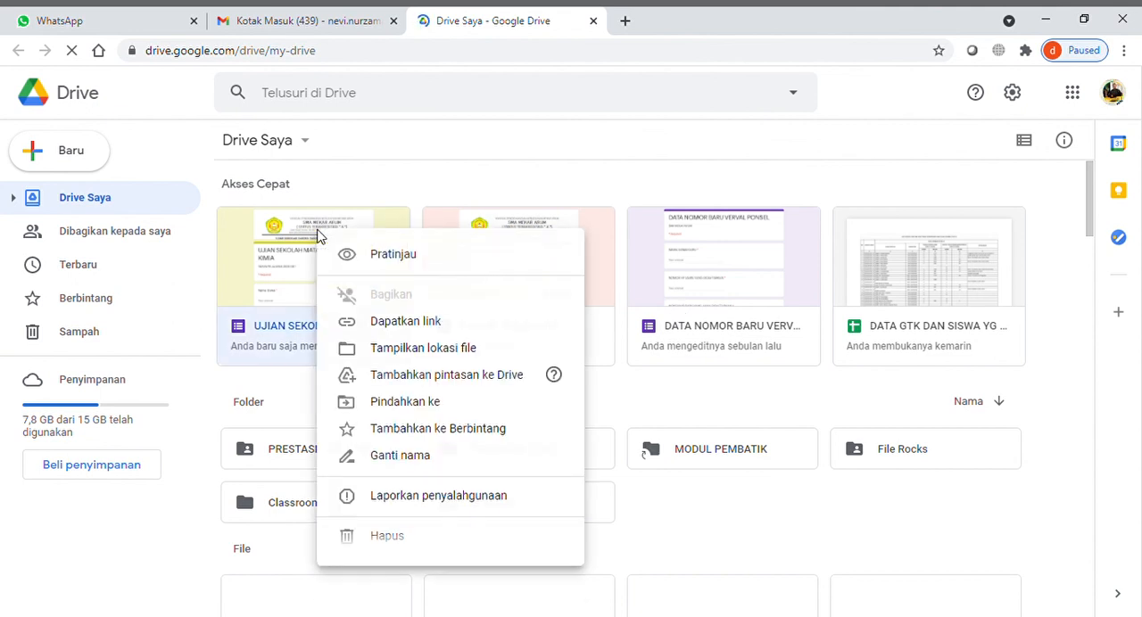
{"action": "left_click", "coordinate": [441, 324]}
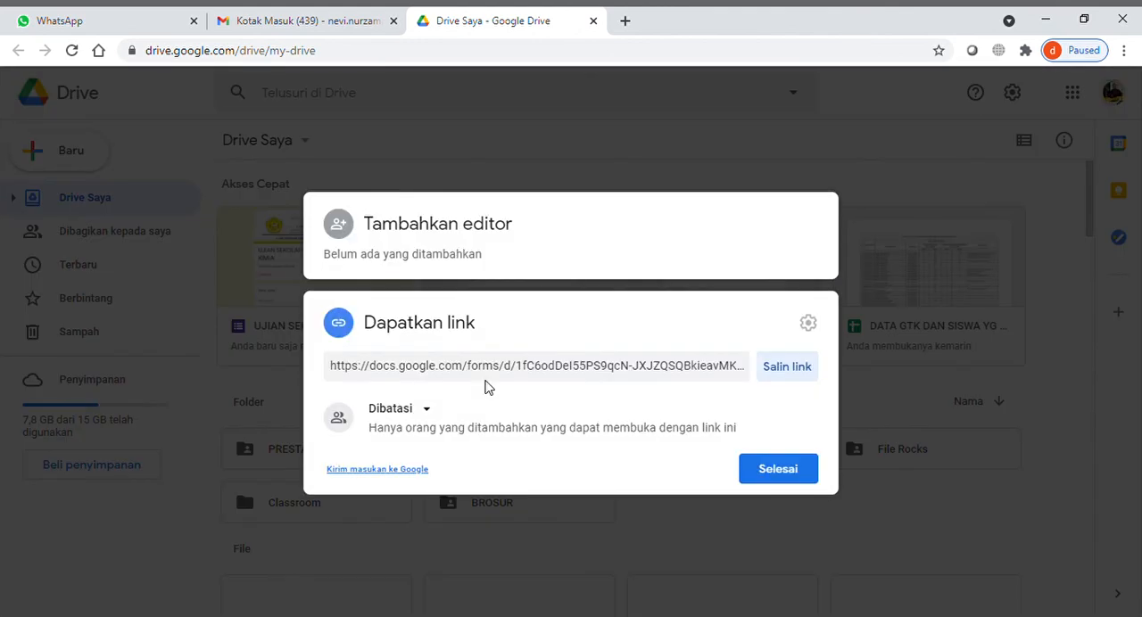
{"action": "left_click", "coordinate": [441, 417]}
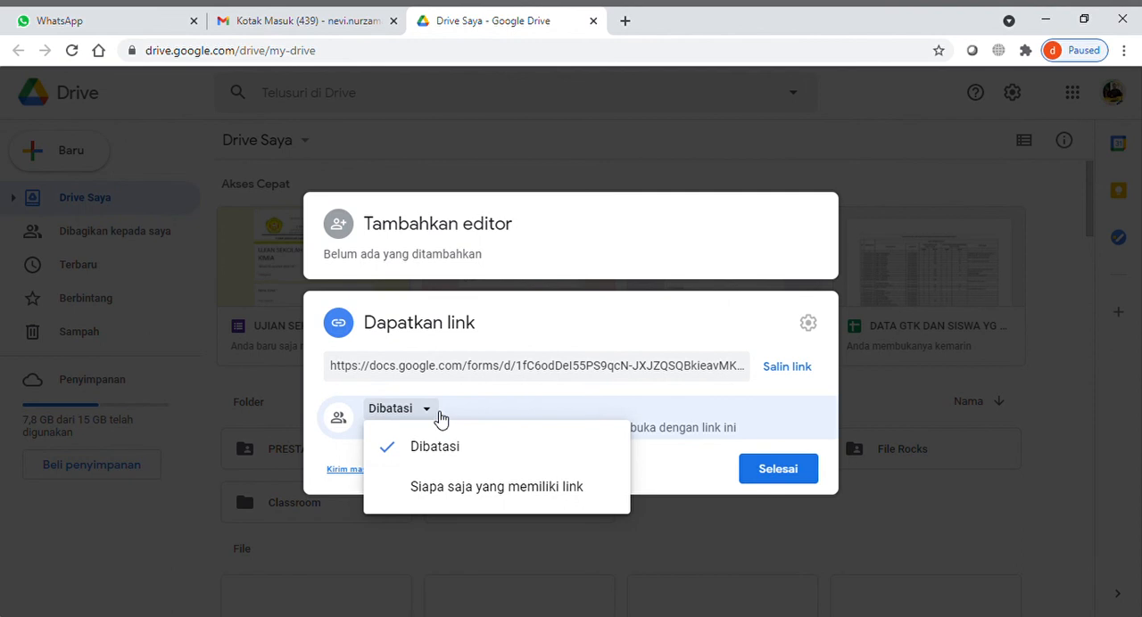
{"action": "left_click", "coordinate": [445, 490]}
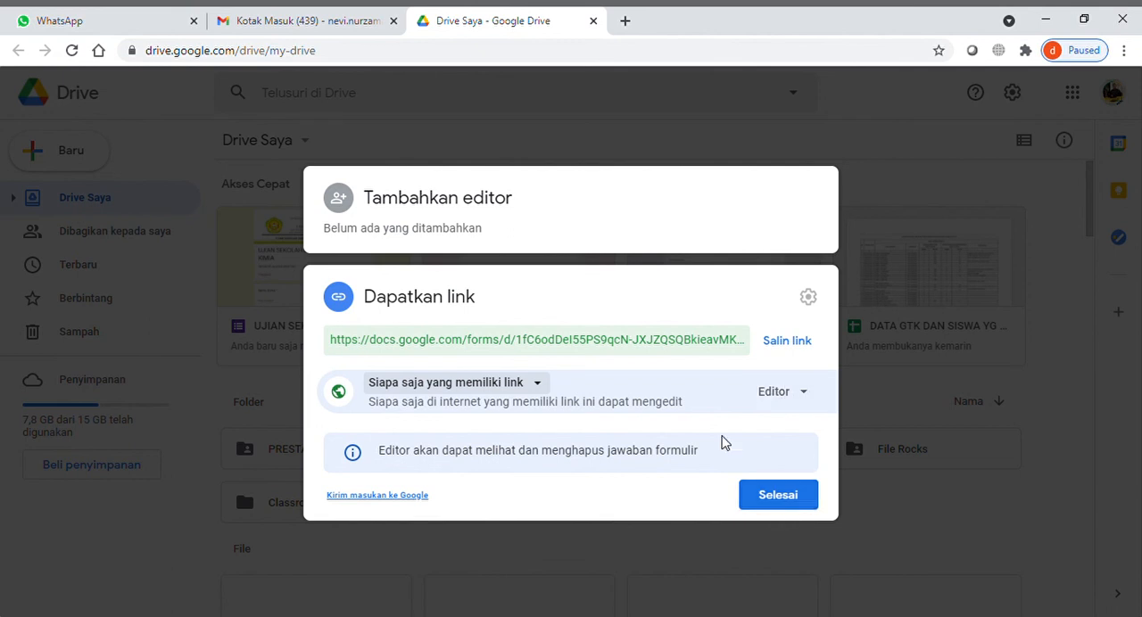
{"action": "left_click", "coordinate": [782, 349]}
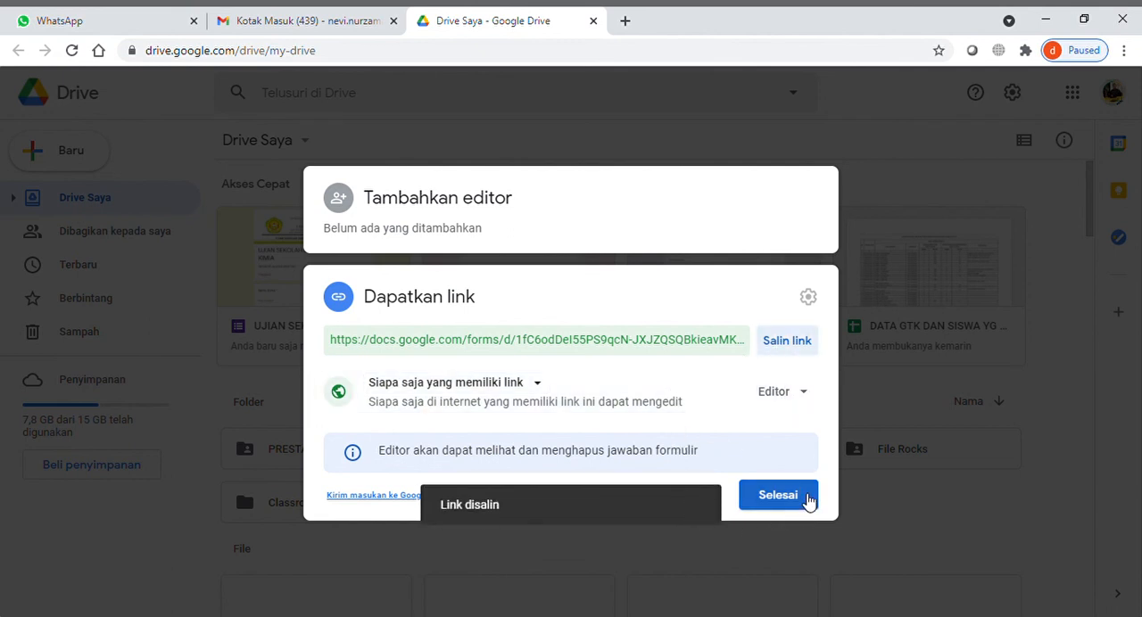
{"action": "left_click", "coordinate": [778, 496]}
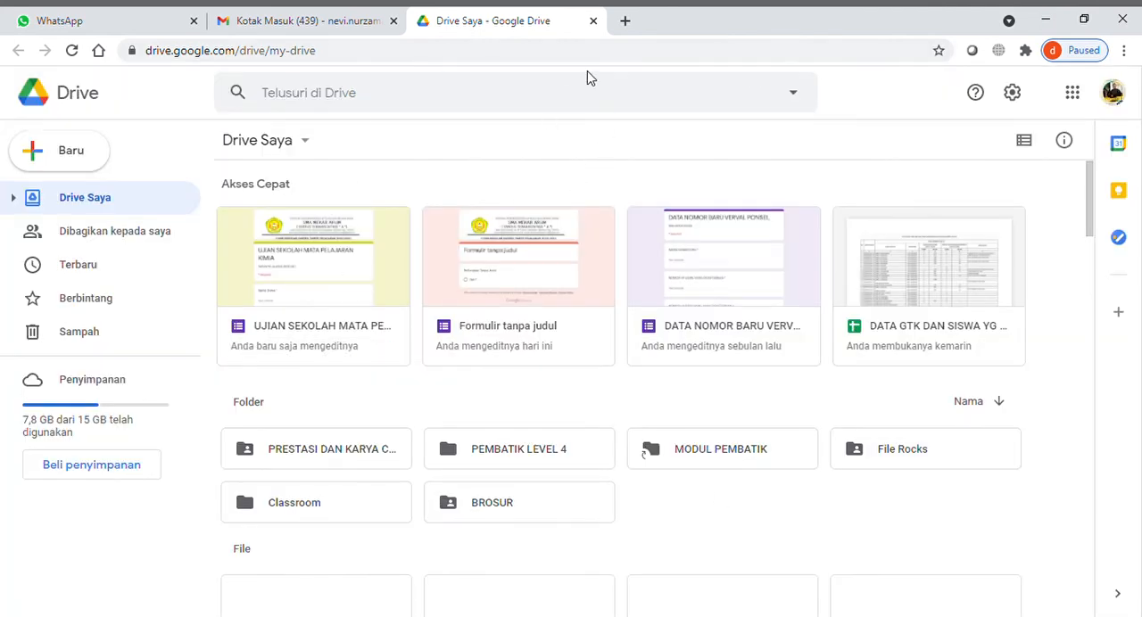
- Test the copied editing link by loading it in a new browser tab, and close that tab
{"action": "left_click", "coordinate": [630, 21]}
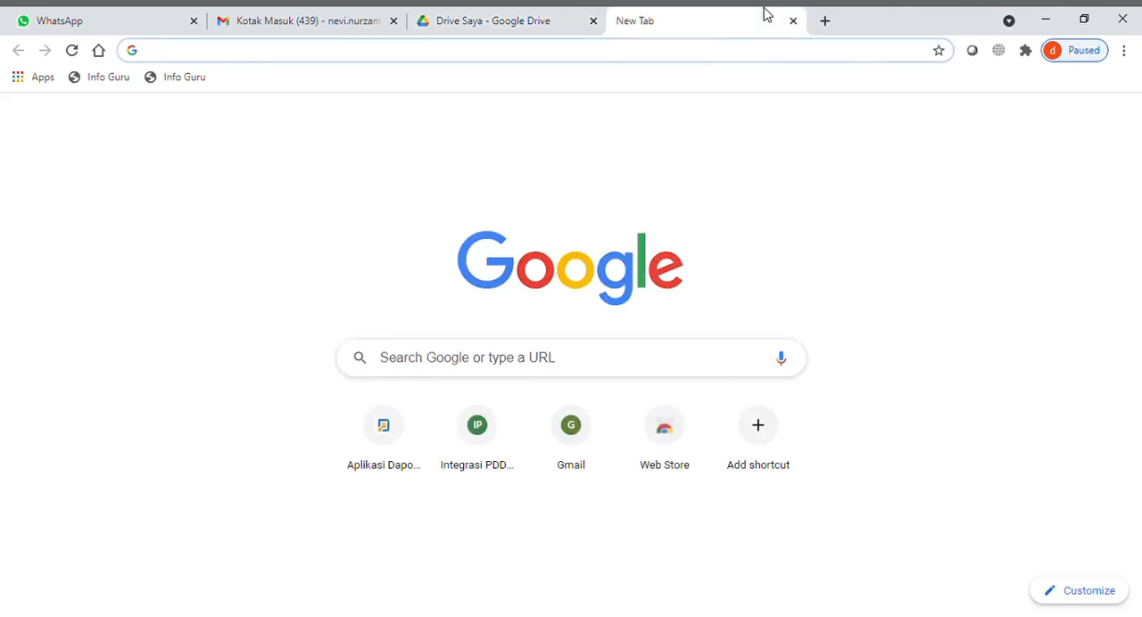
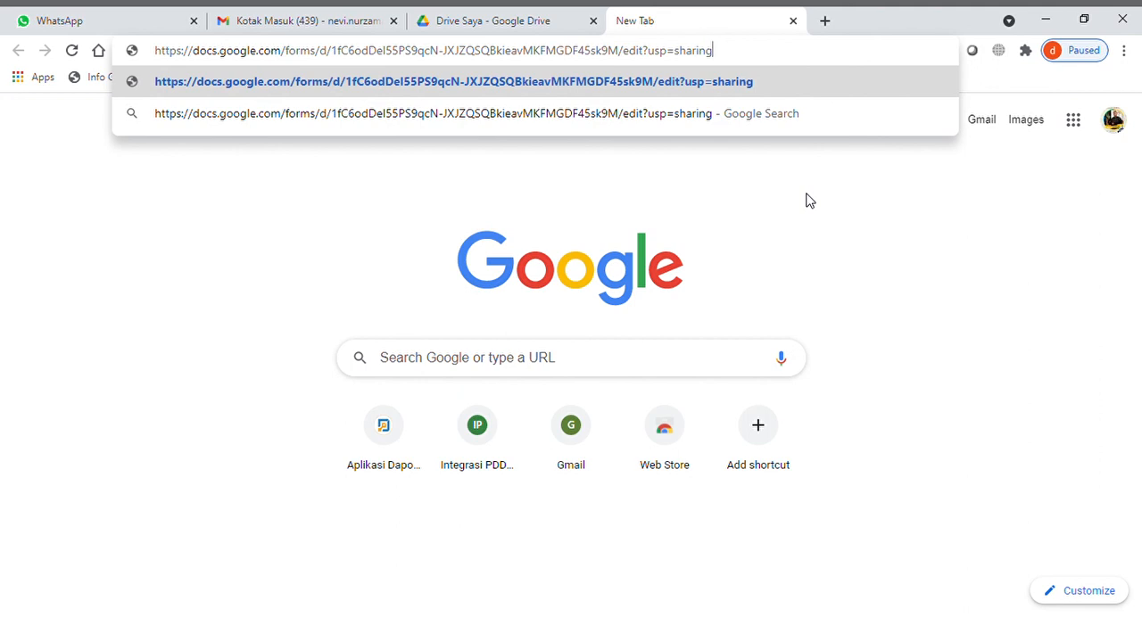
{"action": "key", "text": "Return"}
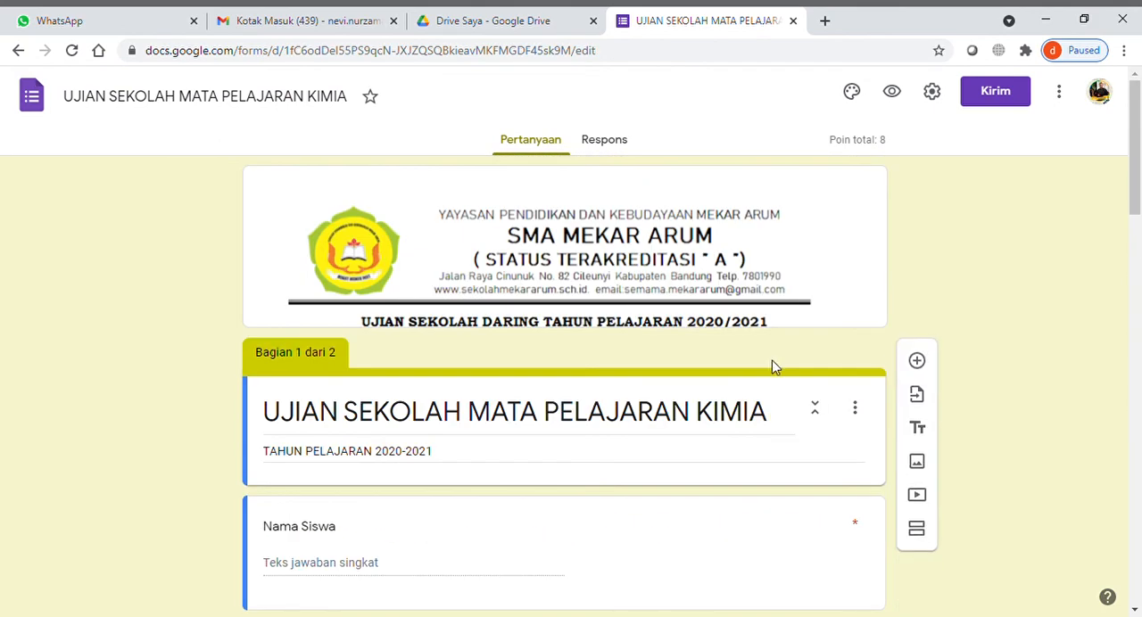
{"action": "left_click", "coordinate": [792, 21]}
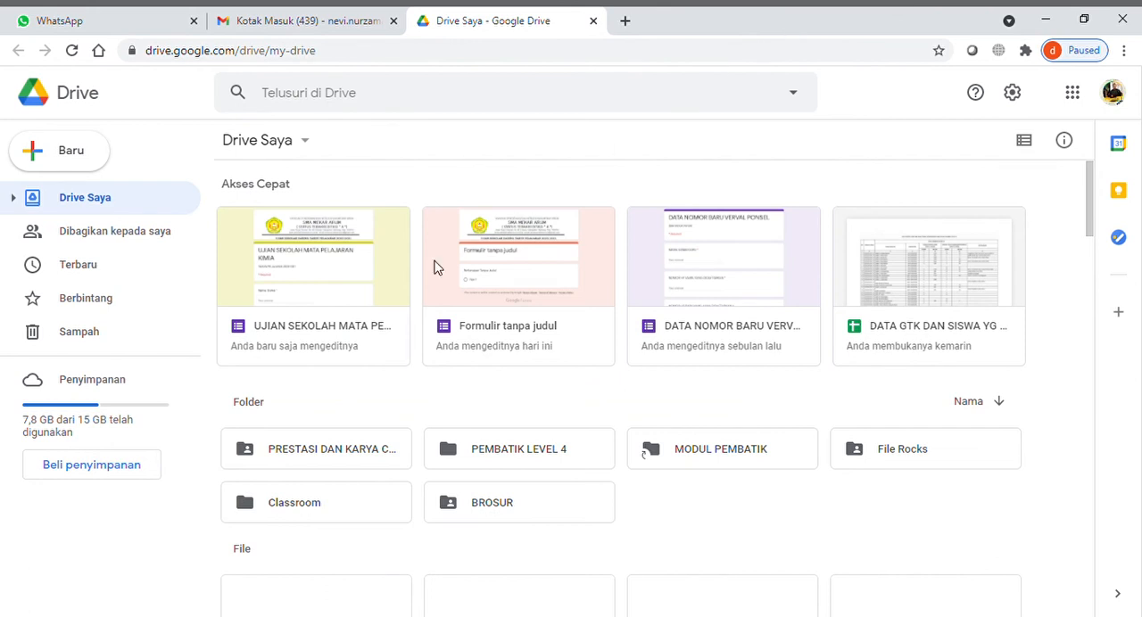
- Open the chemistry exam form from Google Drive and return to the Drive file list
{"action": "left_click", "coordinate": [305, 256]}
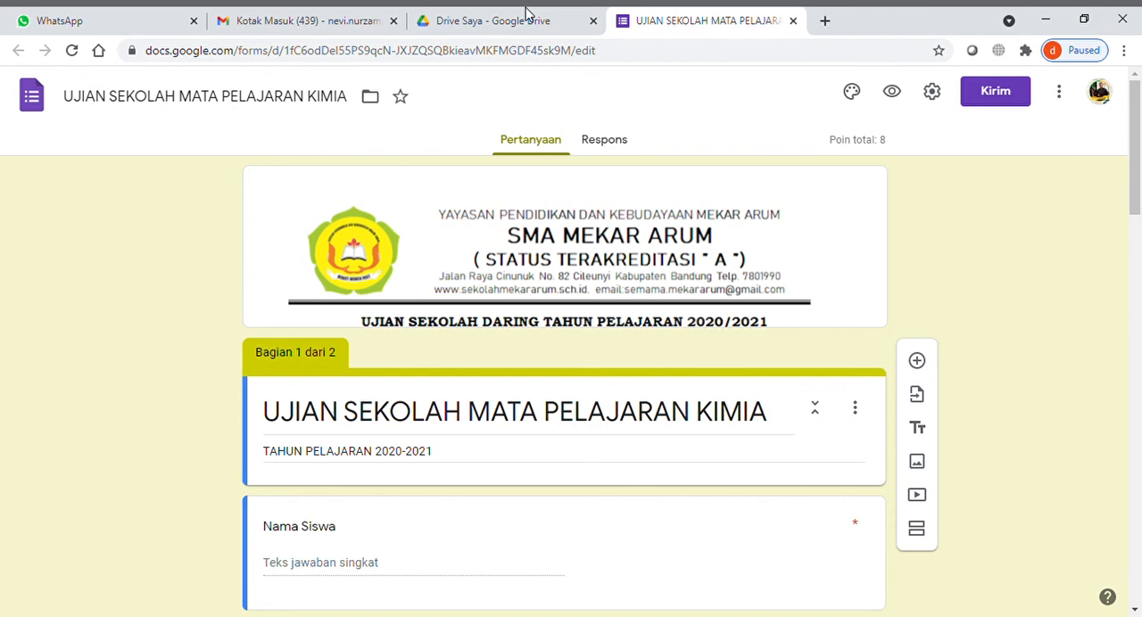
{"action": "left_click", "coordinate": [525, 13]}
{"action": "left_click", "coordinate": [726, 15]}
{"action": "left_click", "coordinate": [477, 13]}
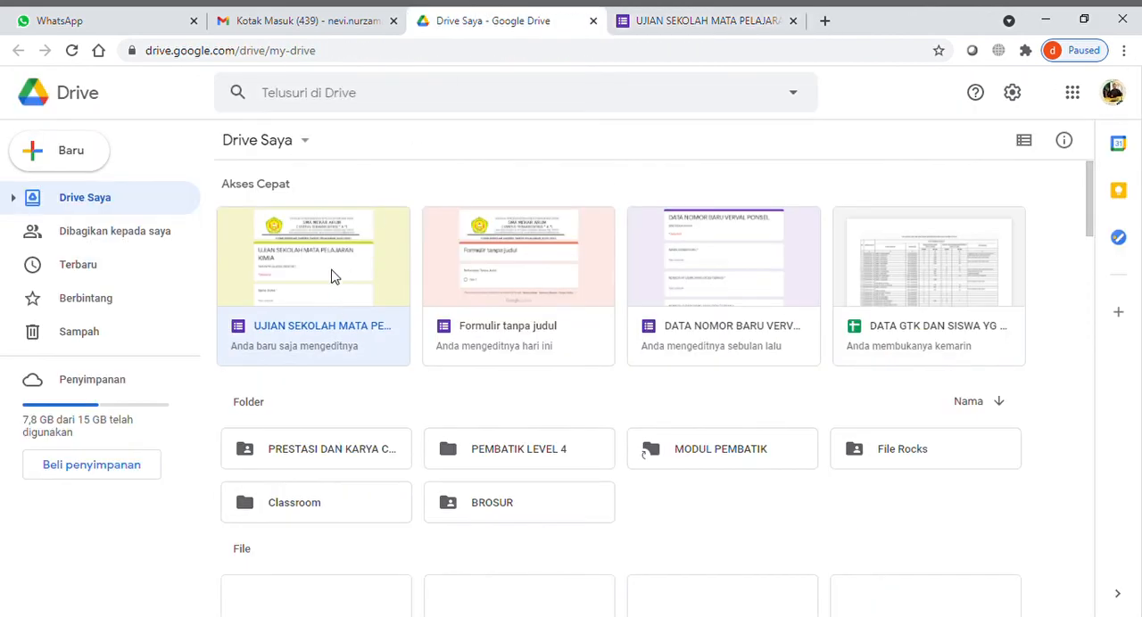
- Check the link access role of the chemistry exam form in Google Drive and close its sharing settings
{"action": "right_click", "coordinate": [331, 261]}
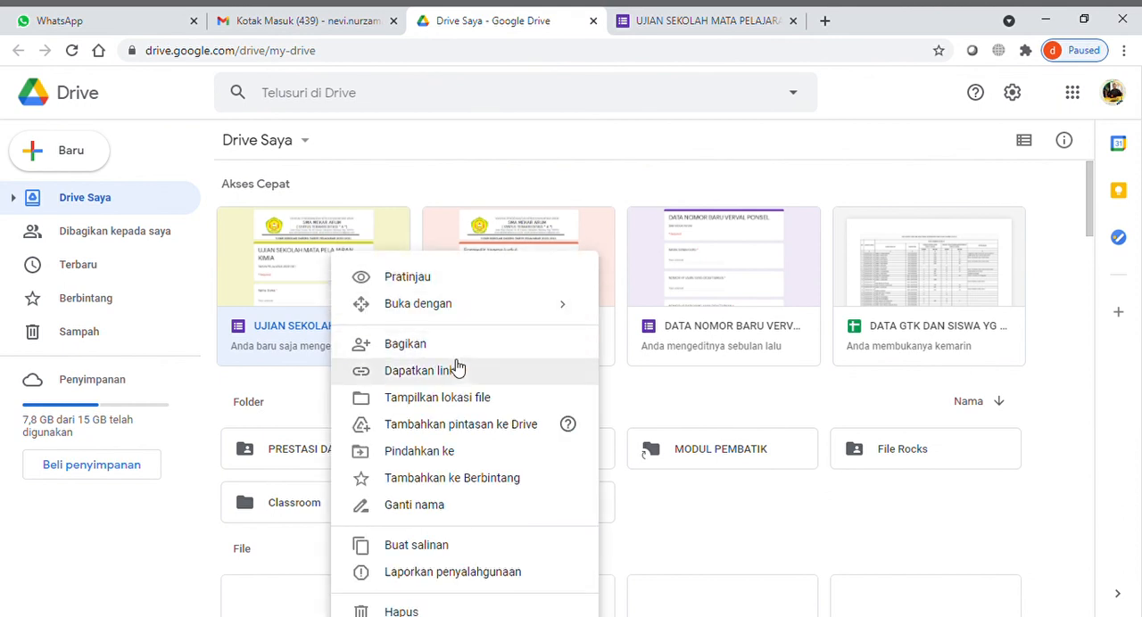
{"action": "left_click", "coordinate": [479, 378]}
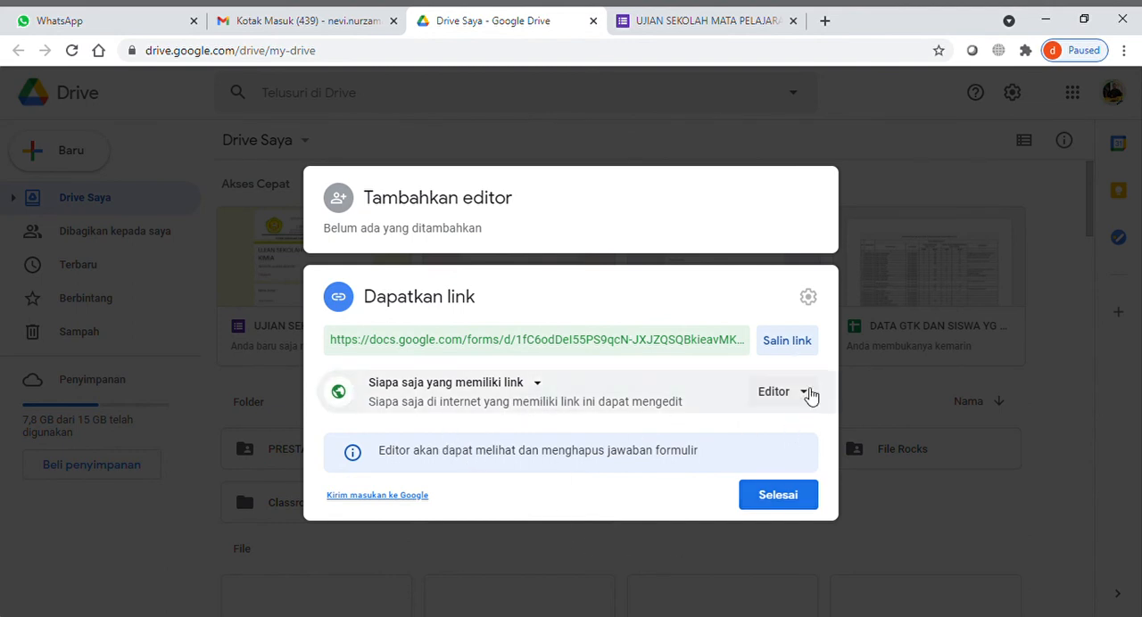
{"action": "left_click", "coordinate": [809, 395]}
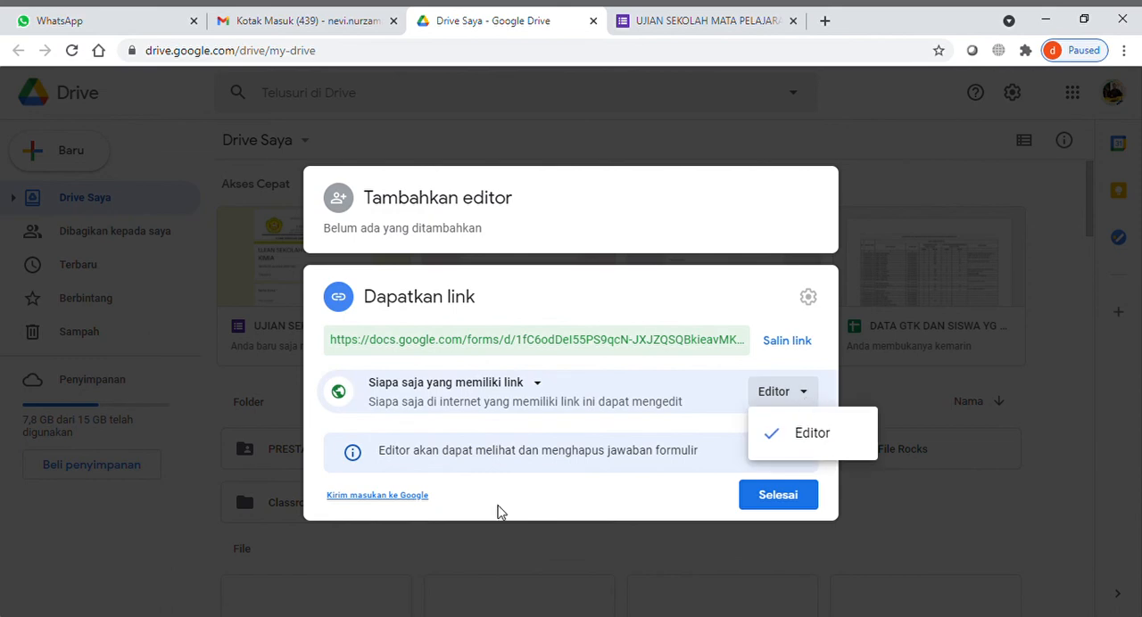
{"action": "left_click", "coordinate": [548, 497]}
{"action": "left_click", "coordinate": [786, 505]}
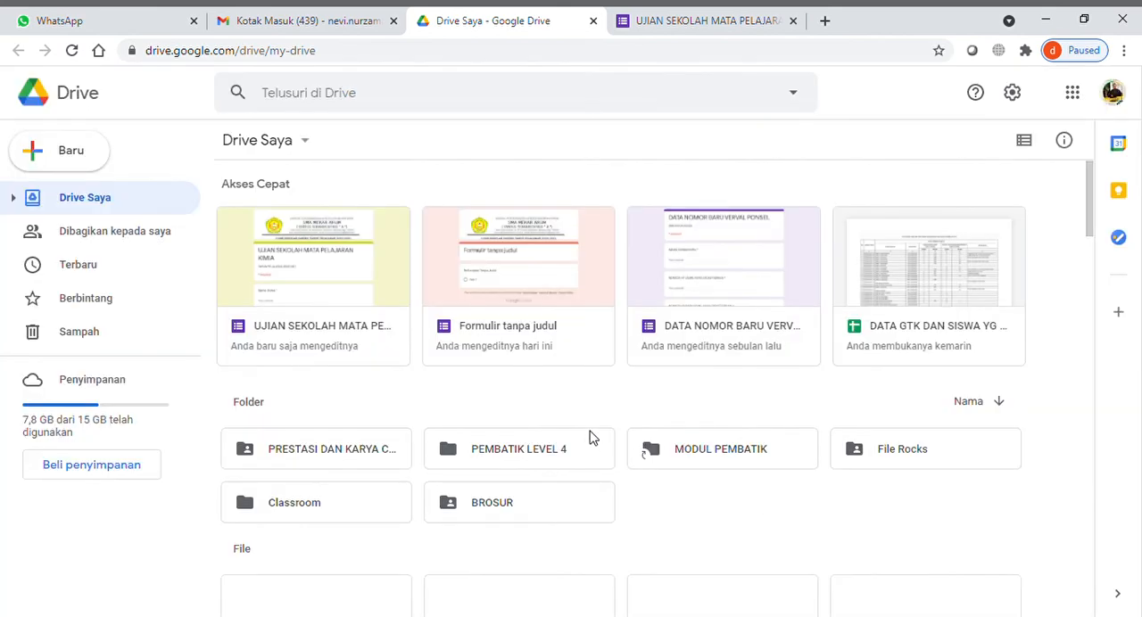
- Return to the exam form editor and copy the form's shortened response link from its sending options
{"action": "left_click", "coordinate": [758, 16]}
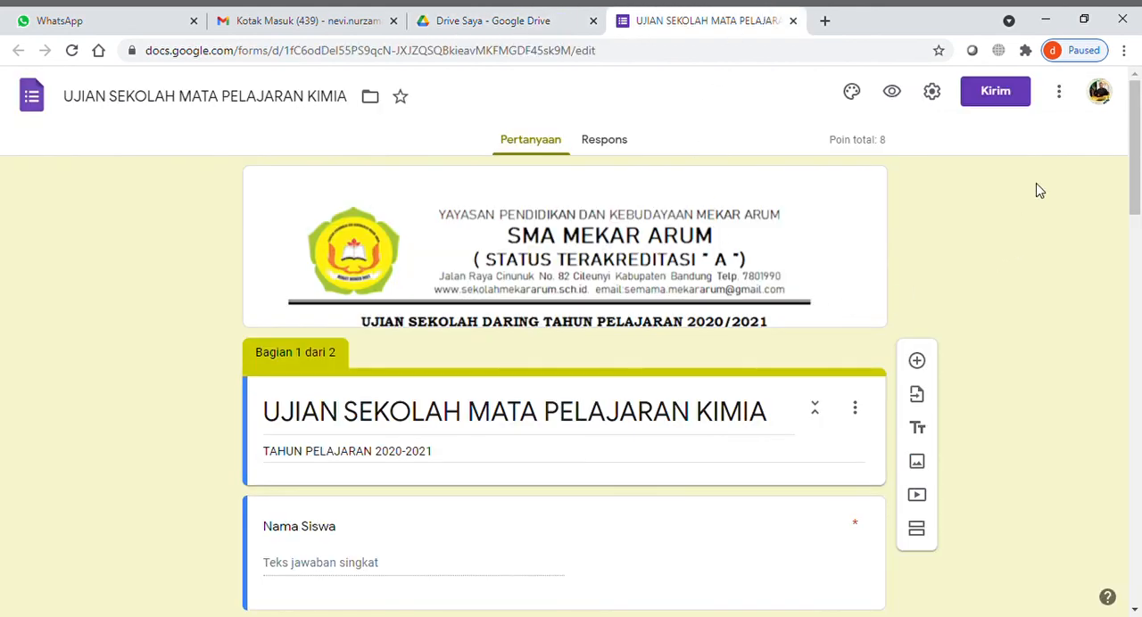
{"action": "left_click", "coordinate": [1059, 91]}
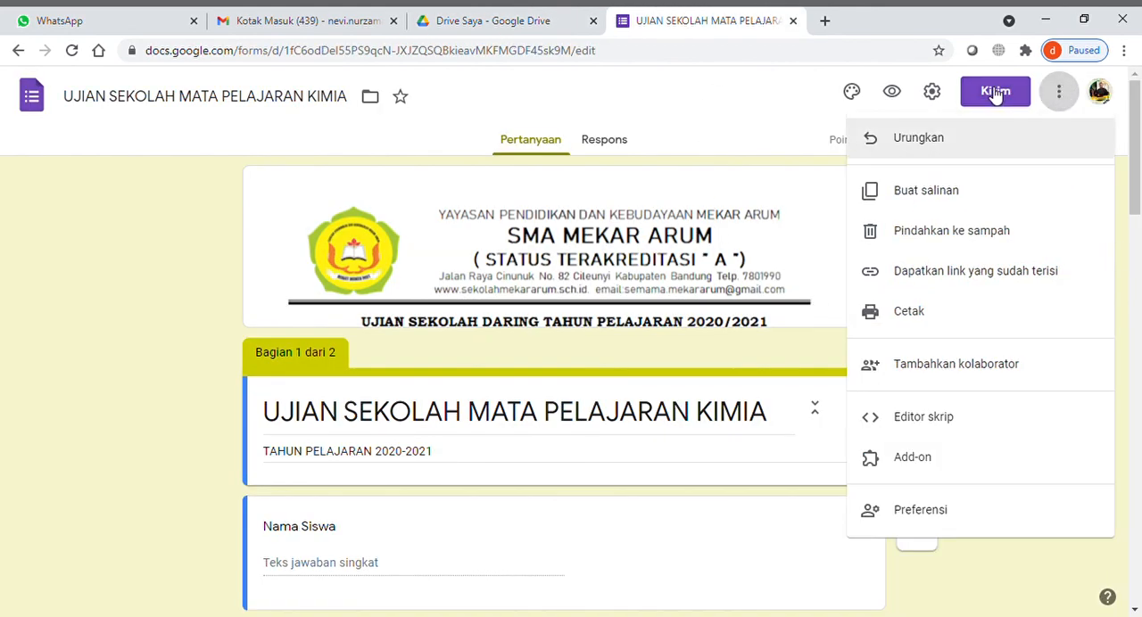
{"action": "left_click", "coordinate": [995, 95]}
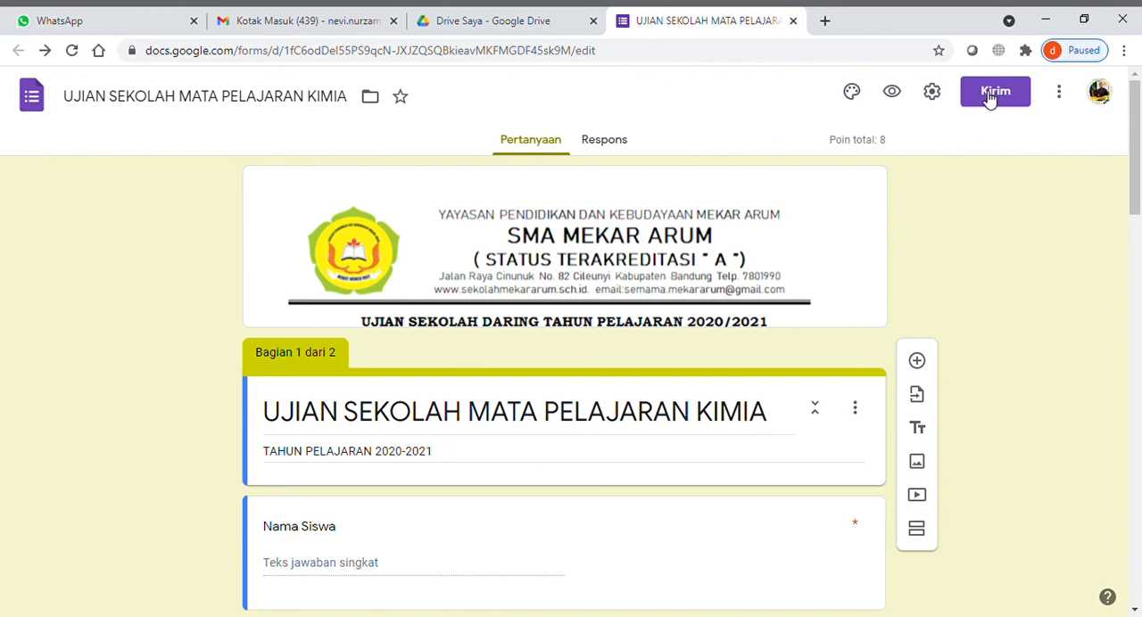
{"action": "left_click", "coordinate": [997, 91]}
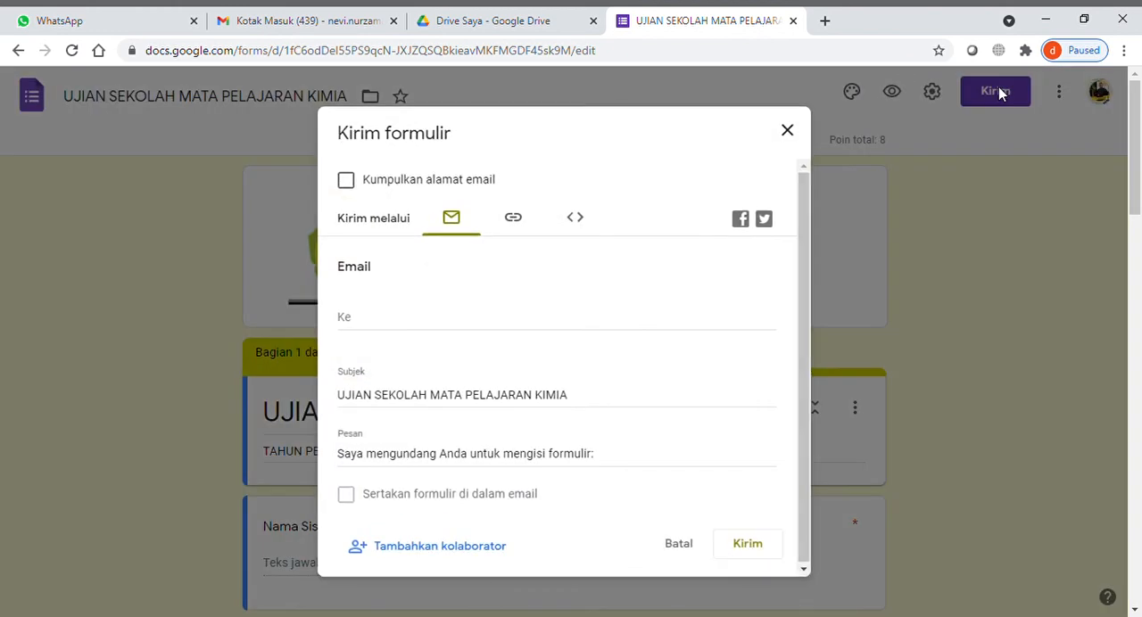
{"action": "left_click", "coordinate": [512, 223]}
{"action": "left_click", "coordinate": [345, 328]}
{"action": "left_click", "coordinate": [764, 356]}
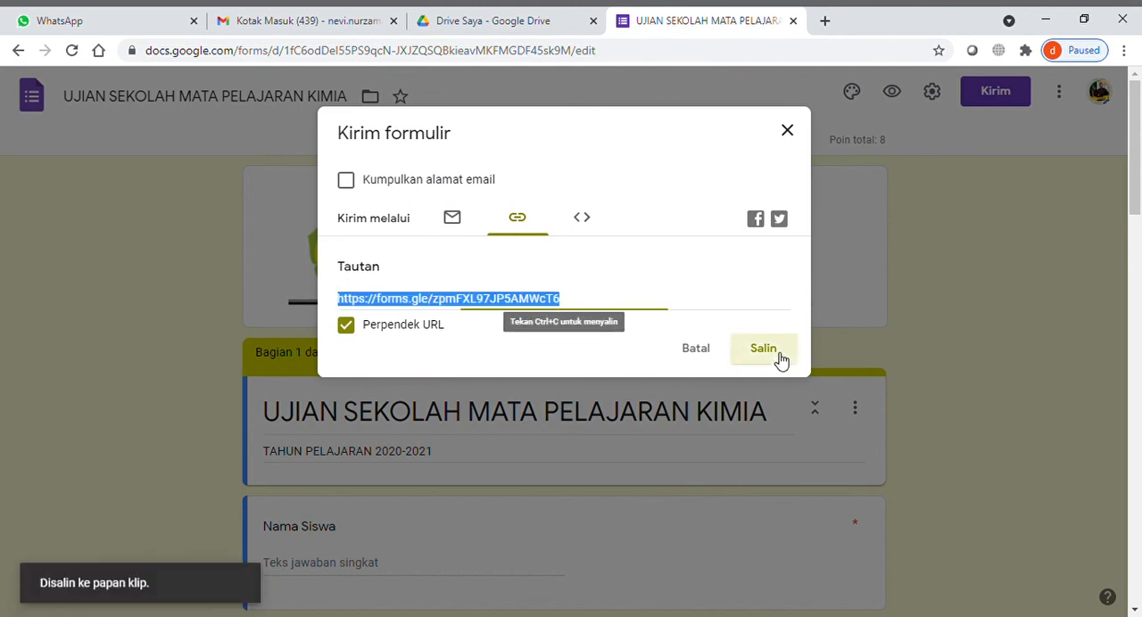
{"action": "left_click", "coordinate": [787, 132]}
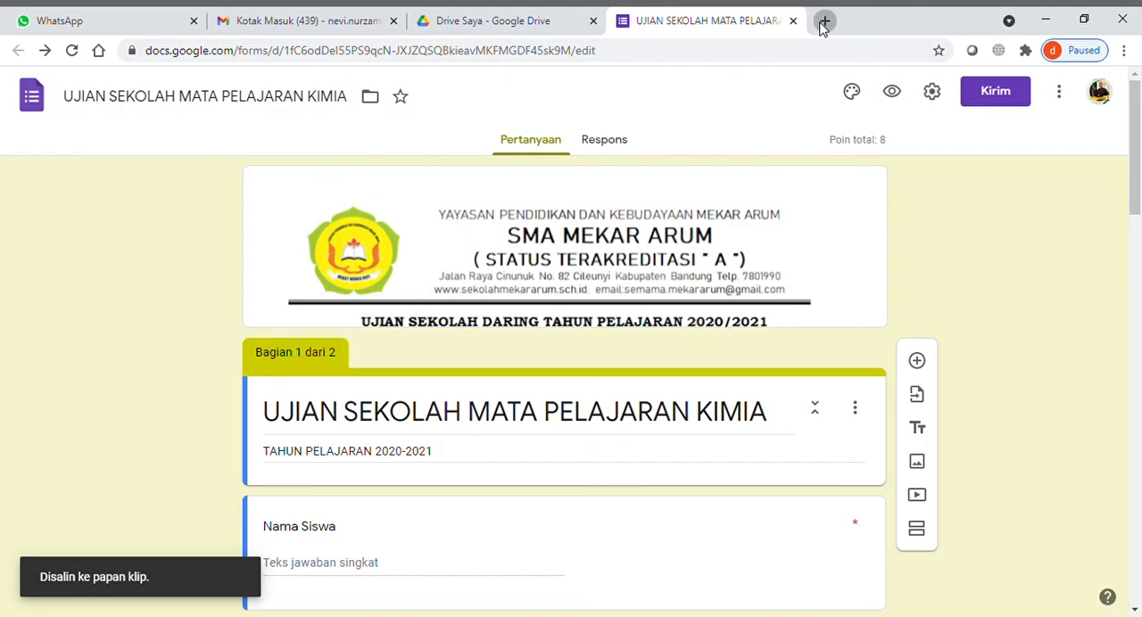
- Load the copied response link in a new browser tab and review the exam's identity and password fields
{"action": "left_click", "coordinate": [824, 20]}
{"action": "type", "text": "https://forms.gle/zpmFXL97JP5AMWcT6"}
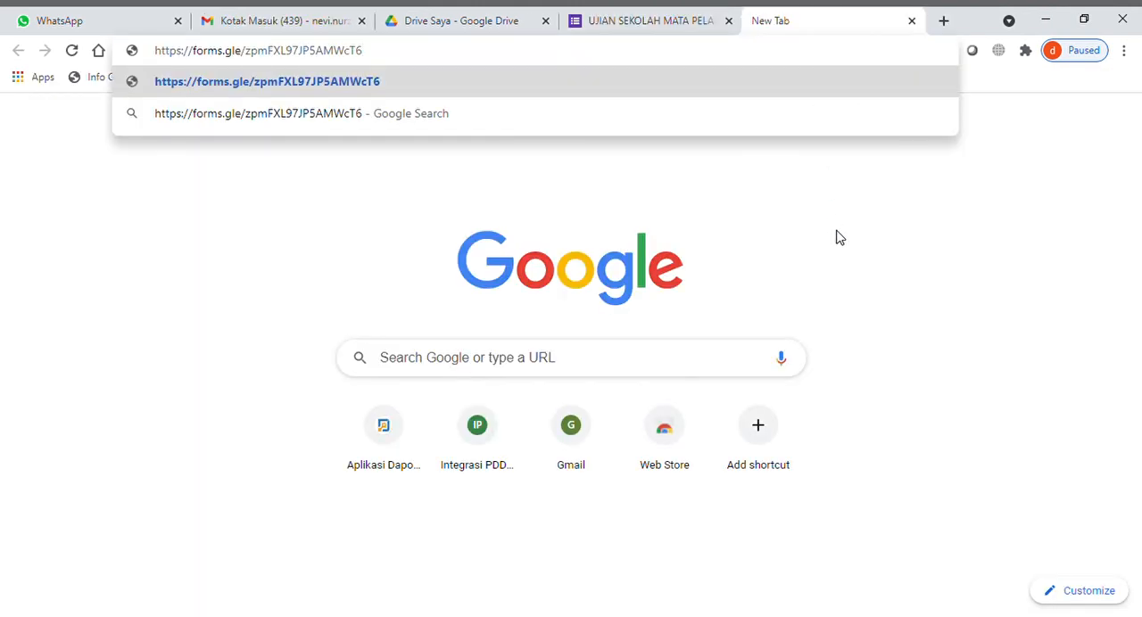
{"action": "key", "text": "Return"}
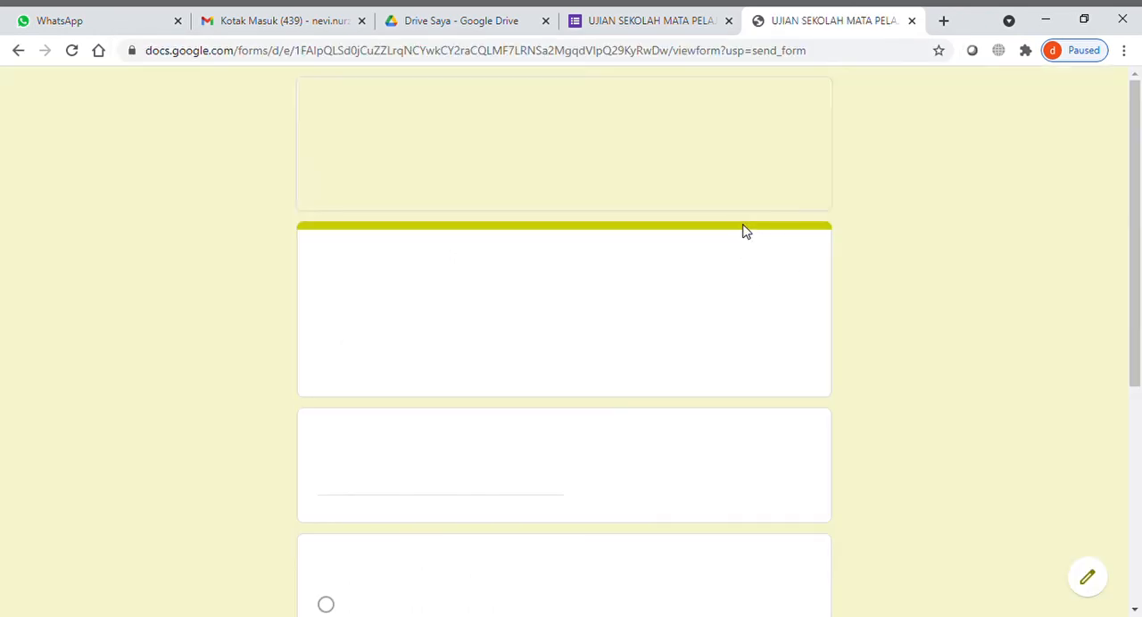
{"action": "scroll", "coordinate": [721, 327], "scroll_direction": "down", "scroll_amount": 5}
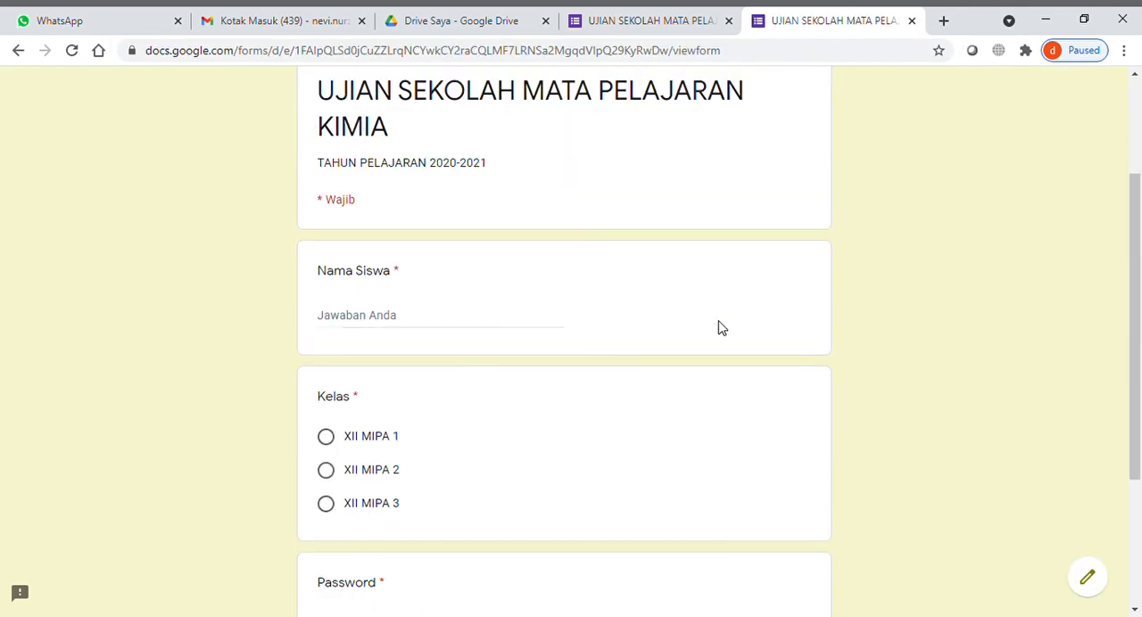
{"action": "scroll", "coordinate": [721, 327], "scroll_direction": "up", "scroll_amount": 5}
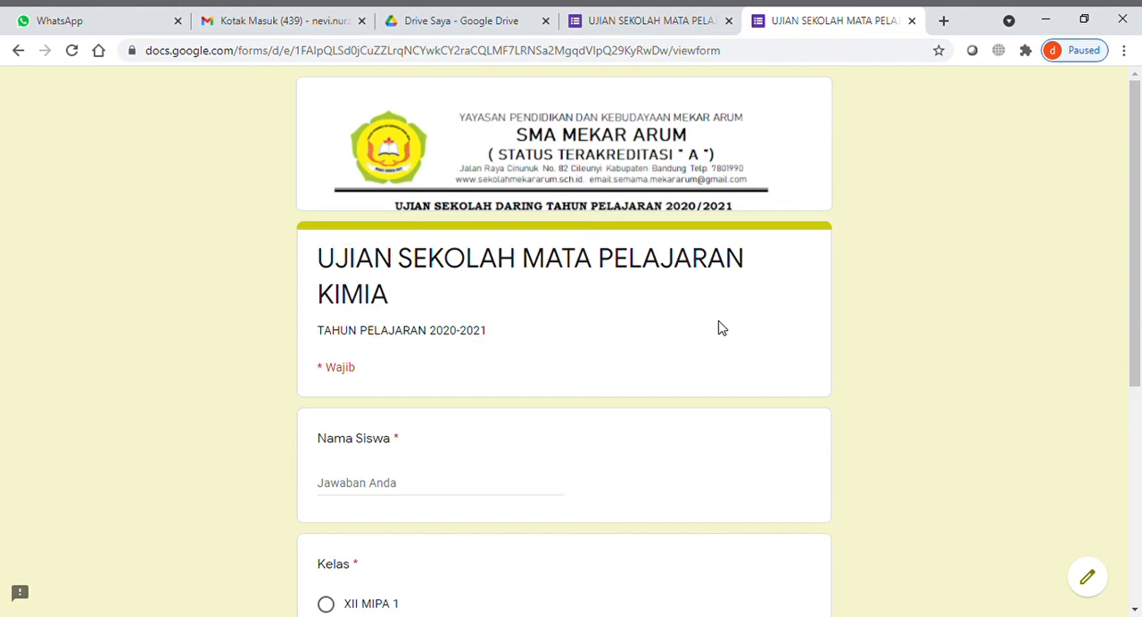
{"action": "scroll", "coordinate": [721, 327], "scroll_direction": "down", "scroll_amount": 5}
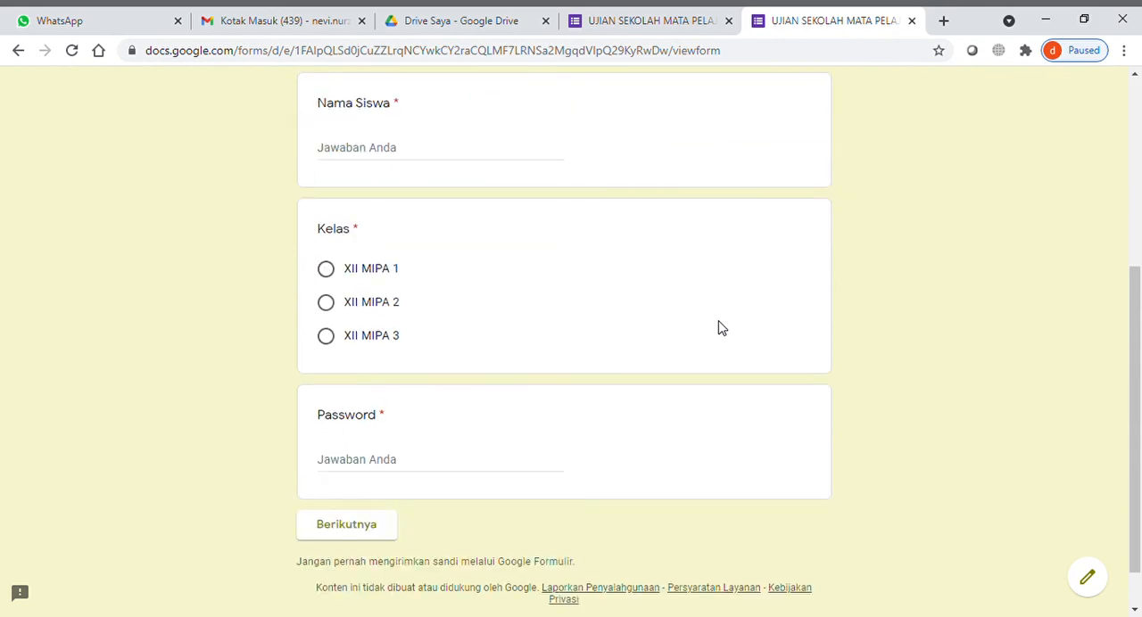
{"action": "scroll", "coordinate": [720, 328], "scroll_direction": "down", "scroll_amount": 1}
{"action": "scroll", "coordinate": [721, 328], "scroll_direction": "up", "scroll_amount": 3}
{"action": "scroll", "coordinate": [720, 328], "scroll_direction": "down", "scroll_amount": 1}
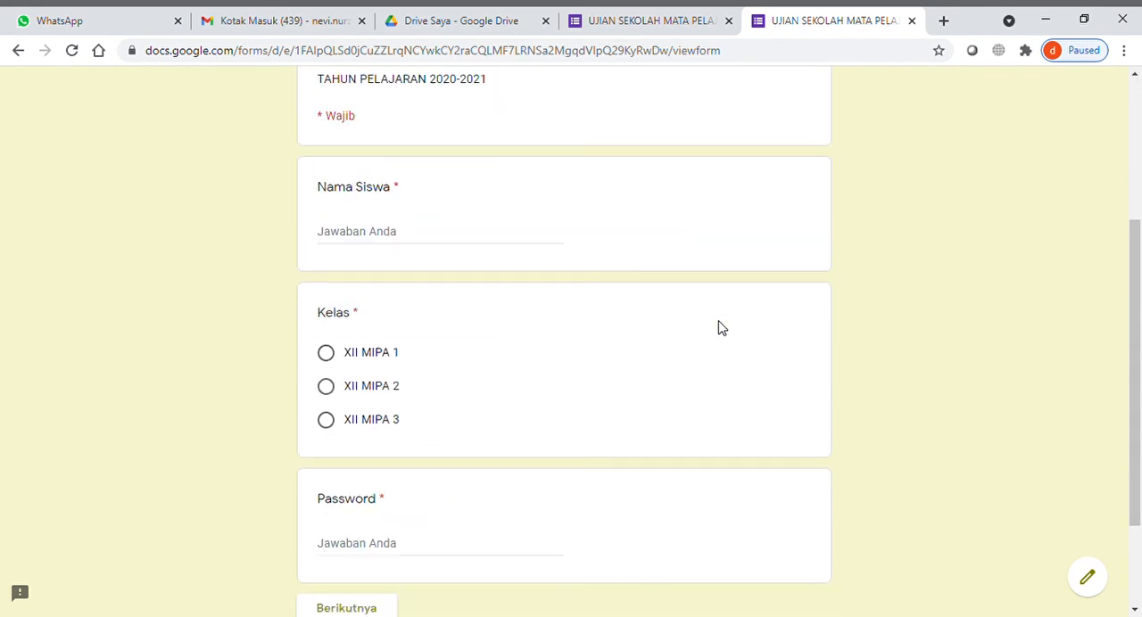